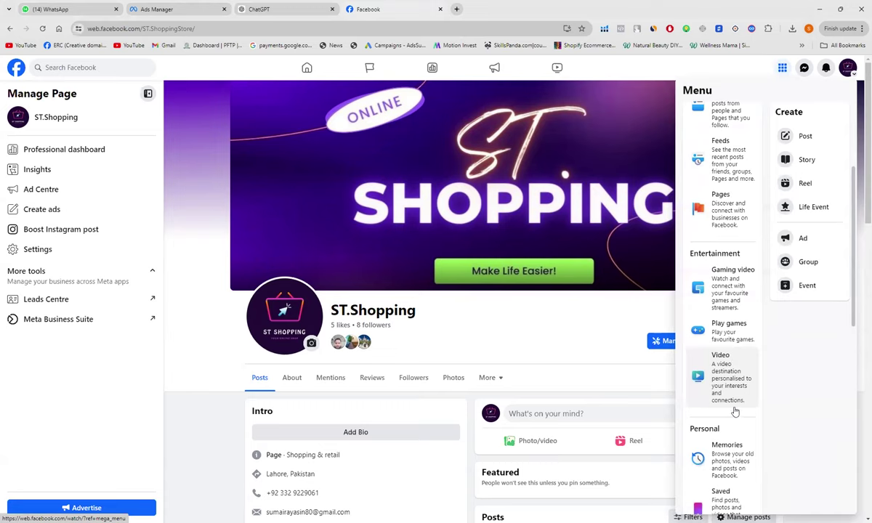
Open Ads Manager from the Facebook page's list of professional tools.
{"action": "scroll", "coordinate": [736, 412], "scroll_direction": "down", "scroll_amount": 2}
{"action": "scroll", "coordinate": [736, 412], "scroll_direction": "down", "scroll_amount": 1}
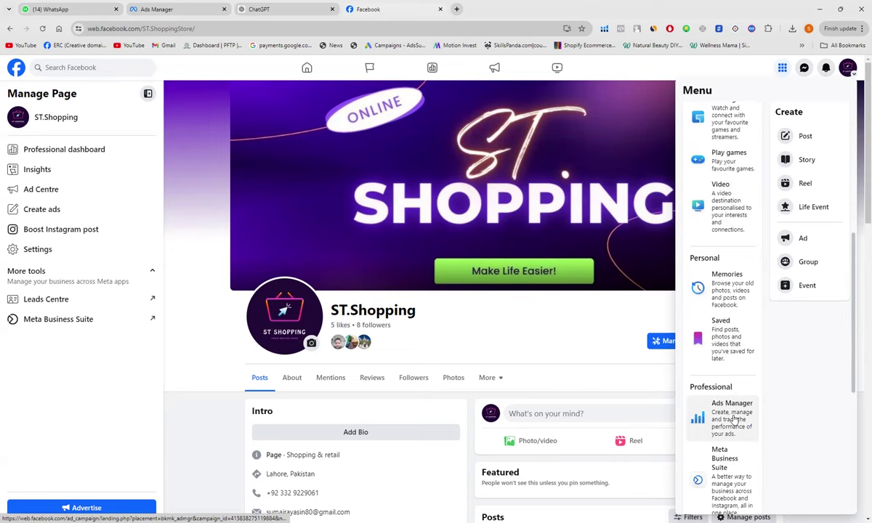
{"action": "left_click", "coordinate": [733, 418]}
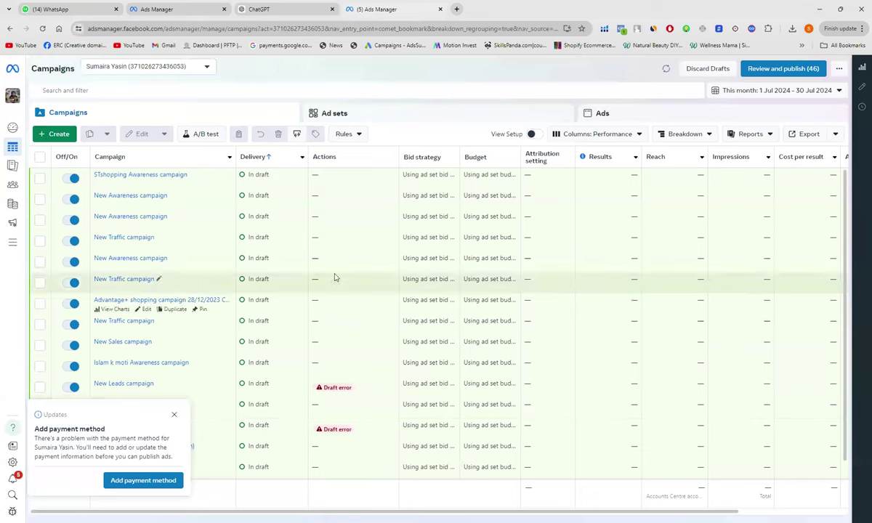
Create a new campaign with the Auction buying type and the Awareness objective.
{"action": "left_click", "coordinate": [46, 137]}
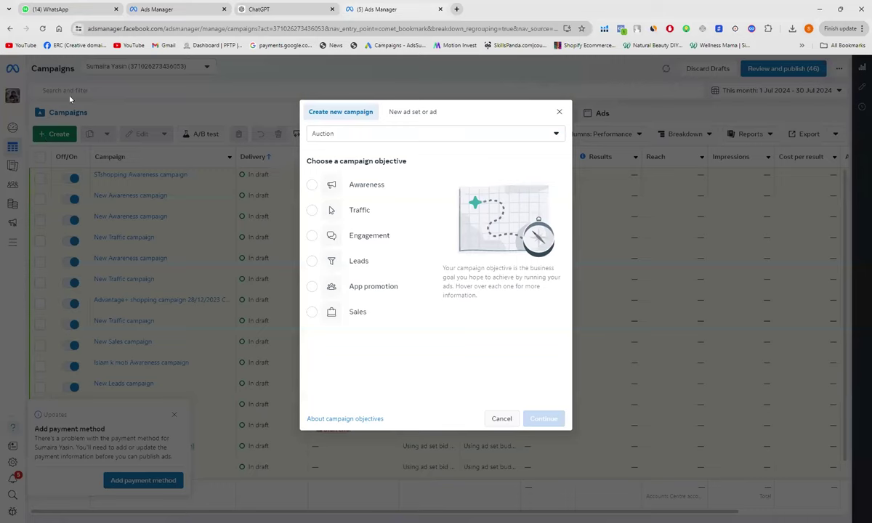
{"action": "left_click", "coordinate": [312, 186]}
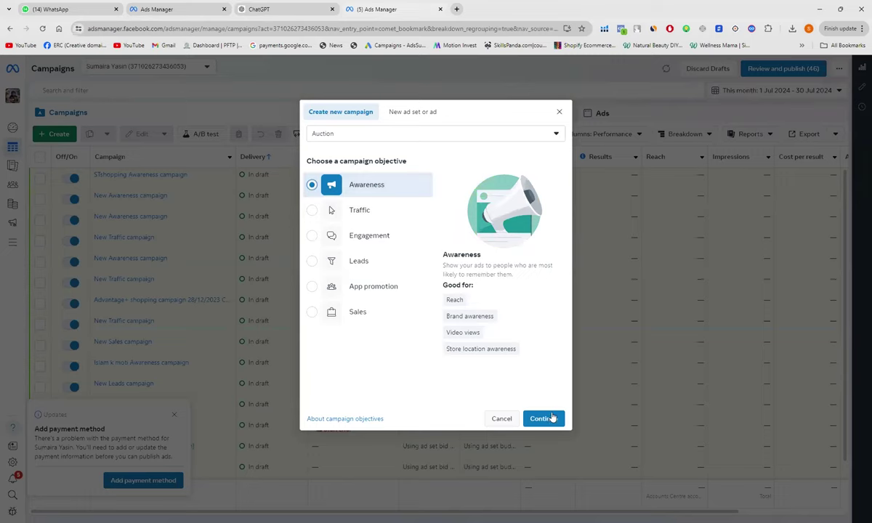
{"action": "left_click", "coordinate": [552, 419]}
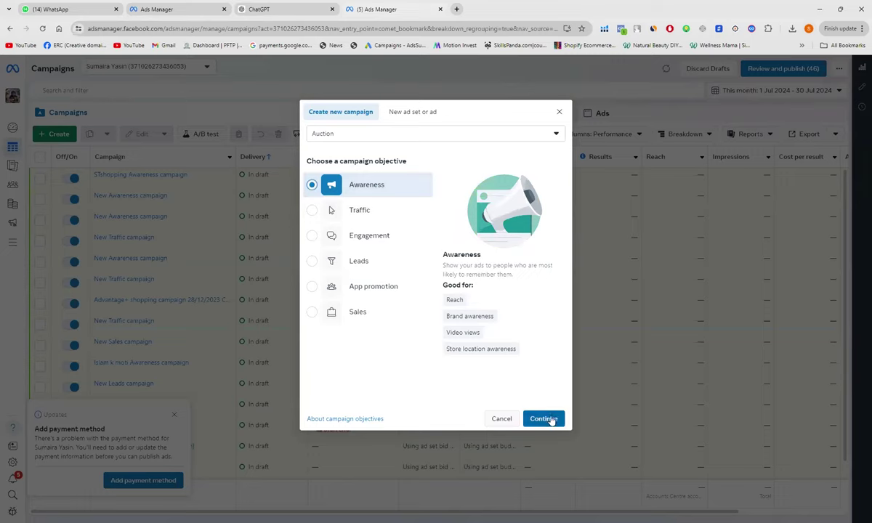
{"action": "left_click", "coordinate": [557, 133]}
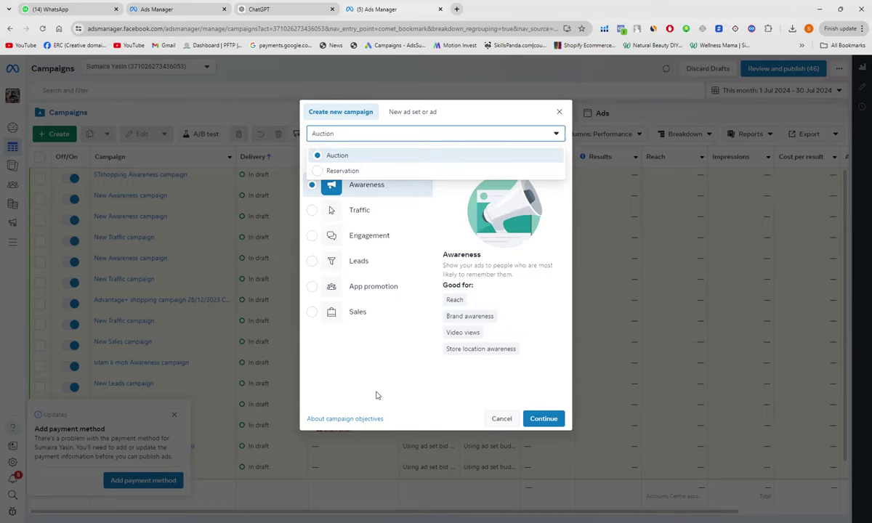
{"action": "left_click", "coordinate": [436, 396]}
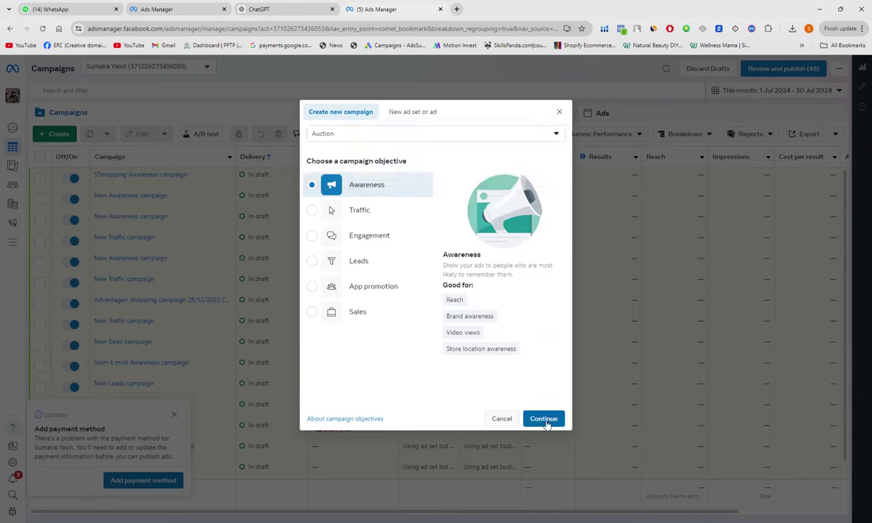
{"action": "left_click", "coordinate": [545, 420]}
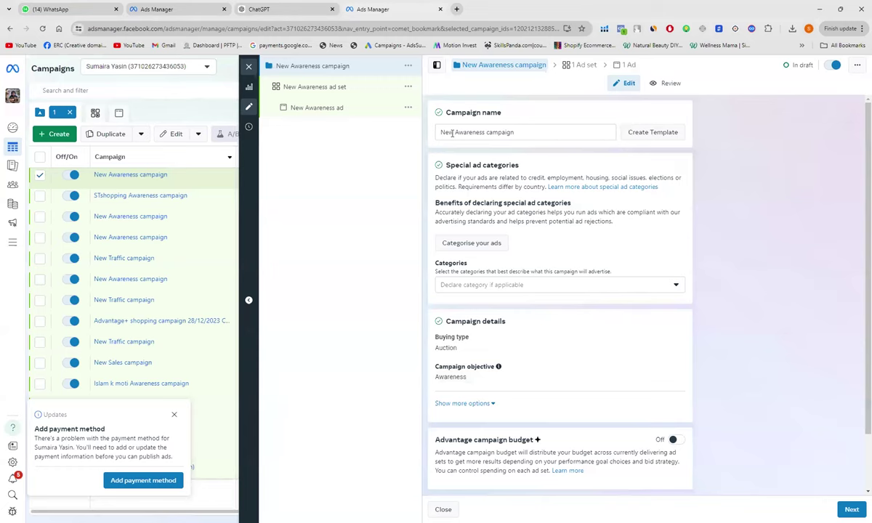
Dismiss the payment method notice and rename the campaign to "Jamal's Store Awareness campaign".
{"action": "left_click", "coordinate": [452, 133]}
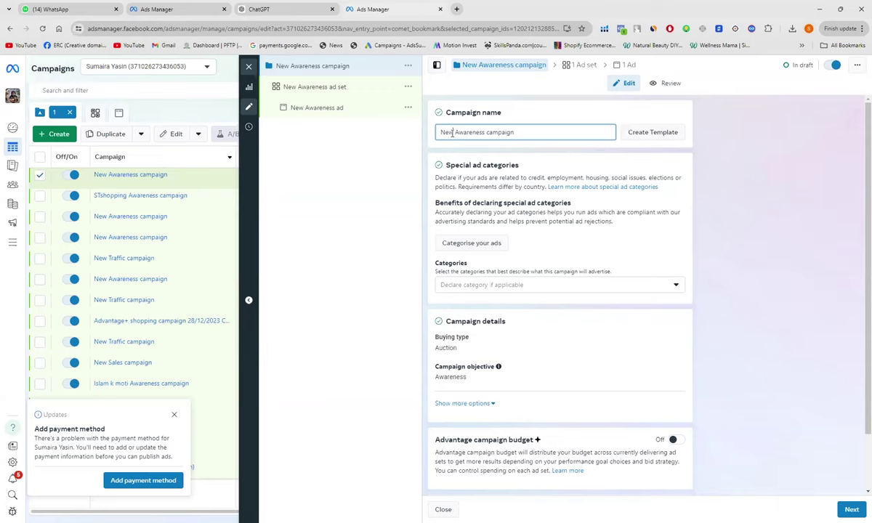
{"action": "left_click", "coordinate": [174, 415]}
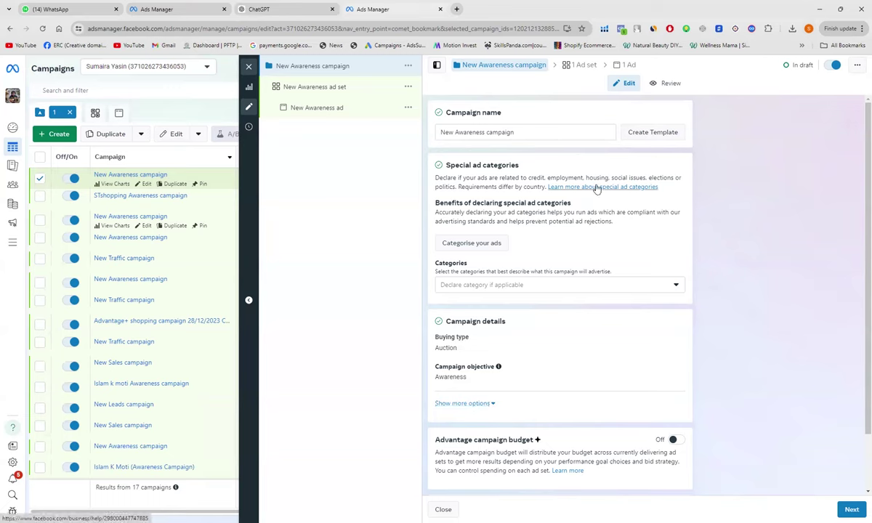
{"action": "double_click", "coordinate": [453, 133]}
{"action": "type", "text": "Jamal's Store"}
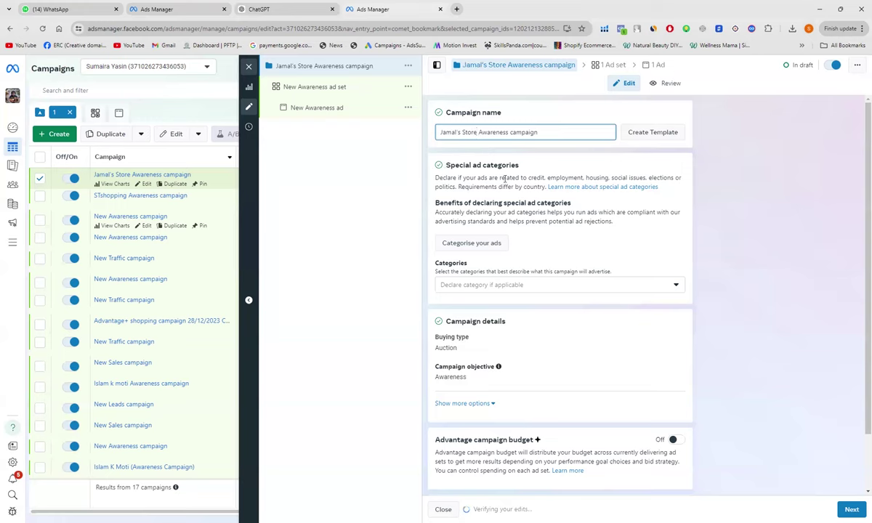
Declare Employment and Housing as the campaign's special ad categories.
{"action": "left_click", "coordinate": [495, 289]}
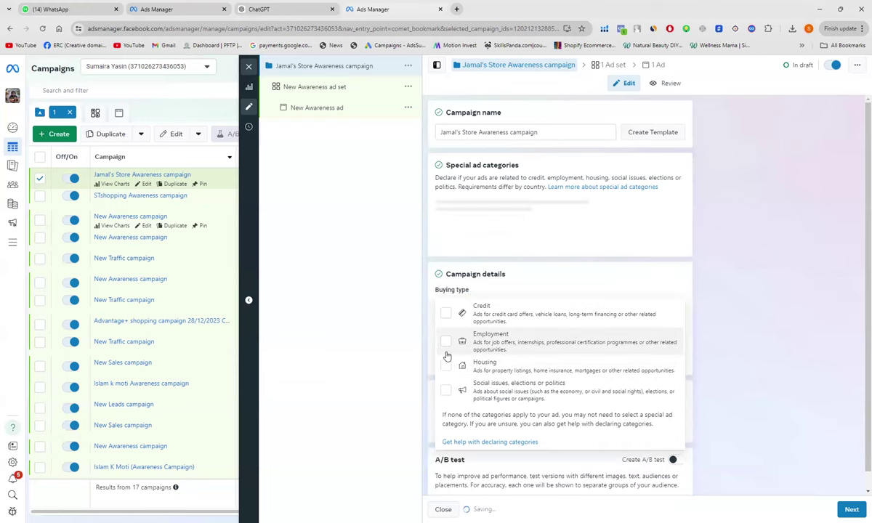
{"action": "left_click", "coordinate": [446, 342]}
{"action": "left_click", "coordinate": [447, 369]}
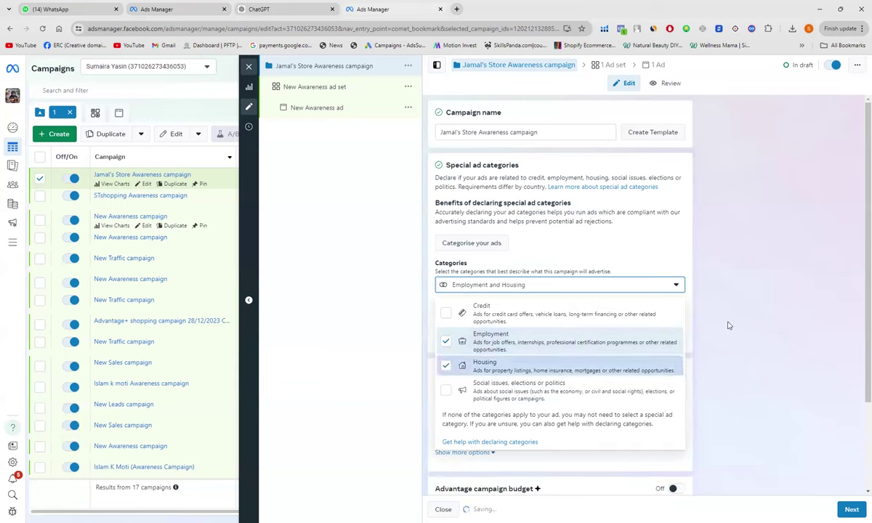
{"action": "left_click", "coordinate": [725, 360]}
{"action": "scroll", "coordinate": [725, 360], "scroll_direction": "down", "scroll_amount": 1}
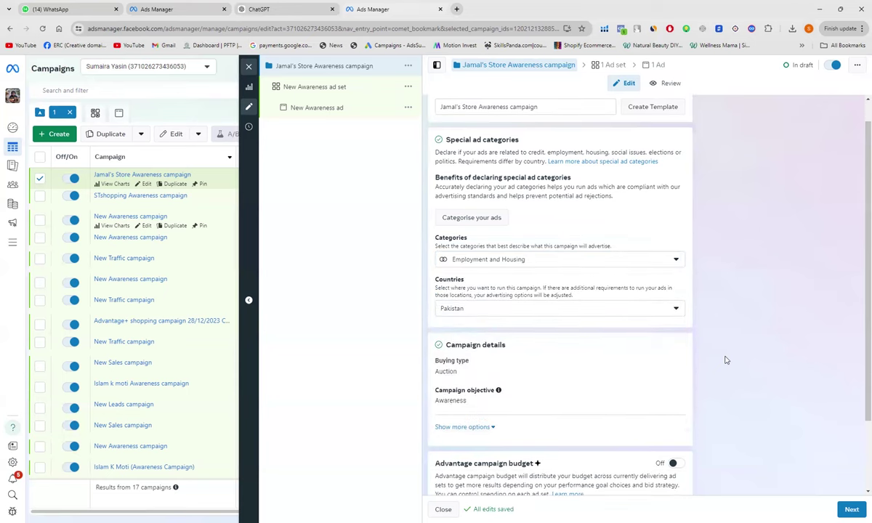
Review the countries available for the special ad categories without changing the selection.
{"action": "left_click", "coordinate": [677, 311]}
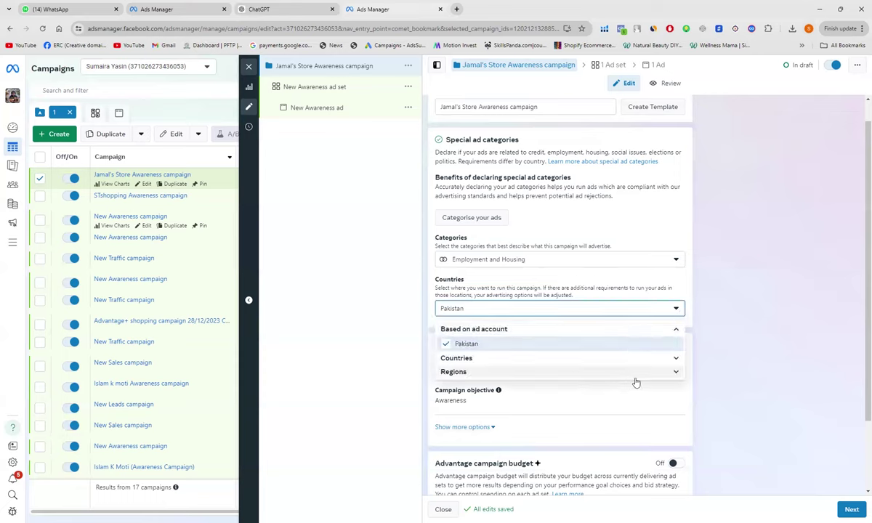
{"action": "left_click", "coordinate": [676, 361]}
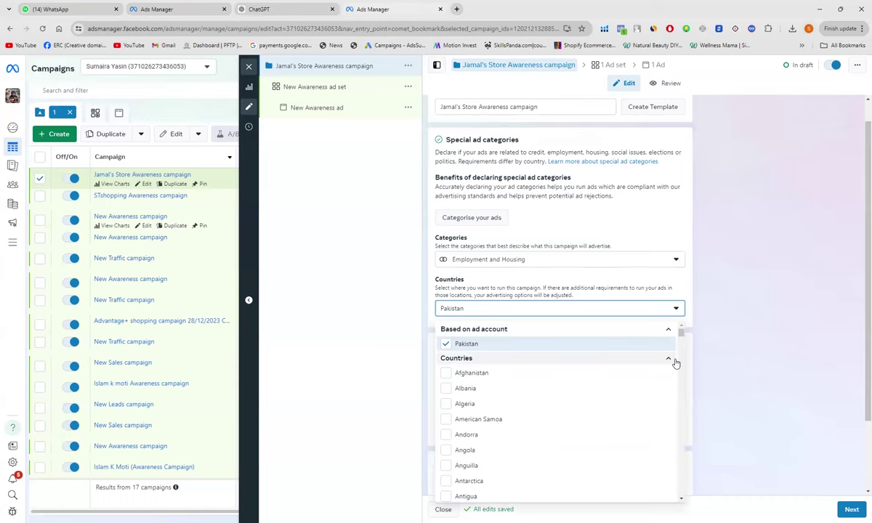
{"action": "left_click", "coordinate": [733, 352]}
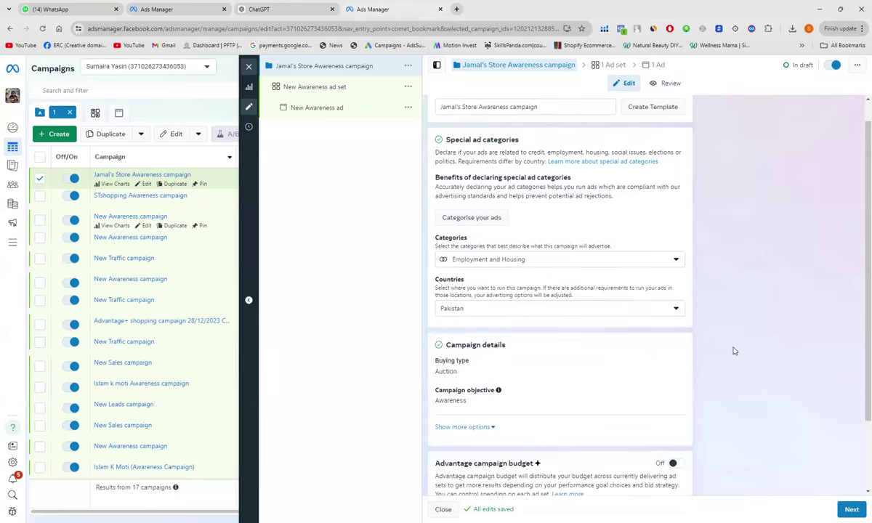
Open the campaign's buying type for editing and review its options, keeping Auction.
{"action": "scroll", "coordinate": [734, 351], "scroll_direction": "down", "scroll_amount": 2}
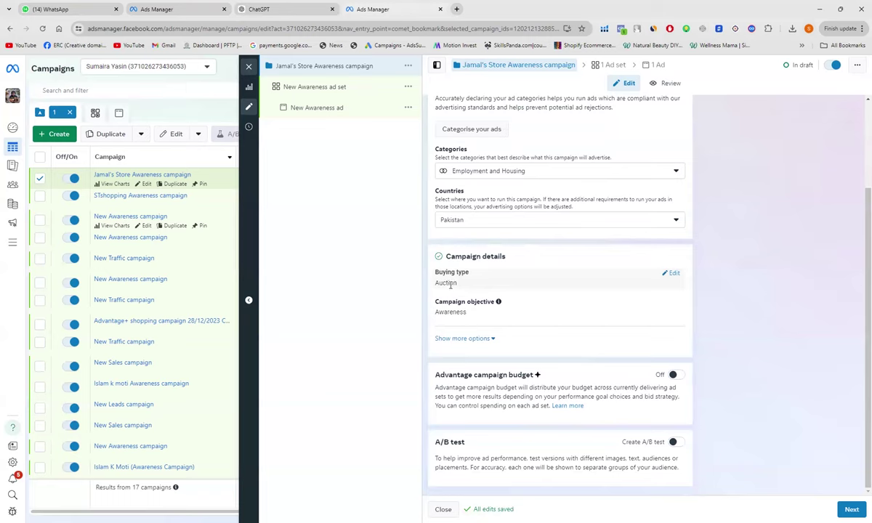
{"action": "left_click", "coordinate": [673, 274]}
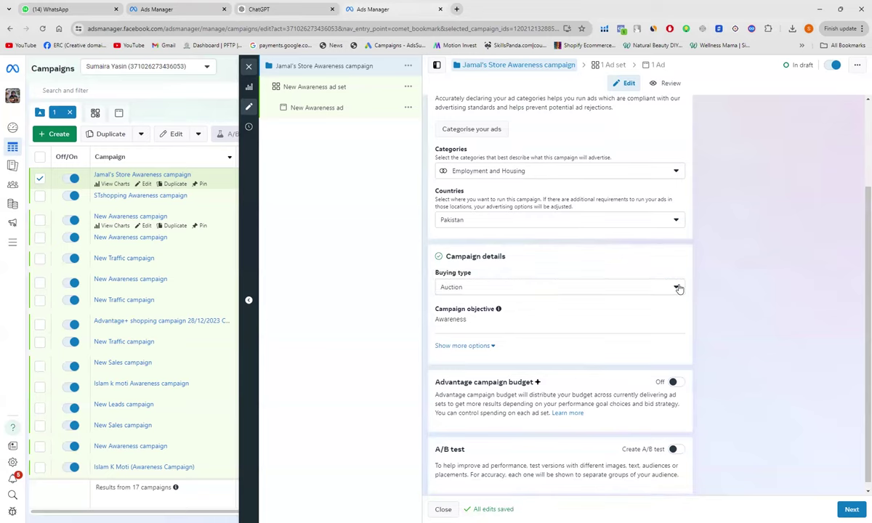
{"action": "left_click", "coordinate": [677, 288]}
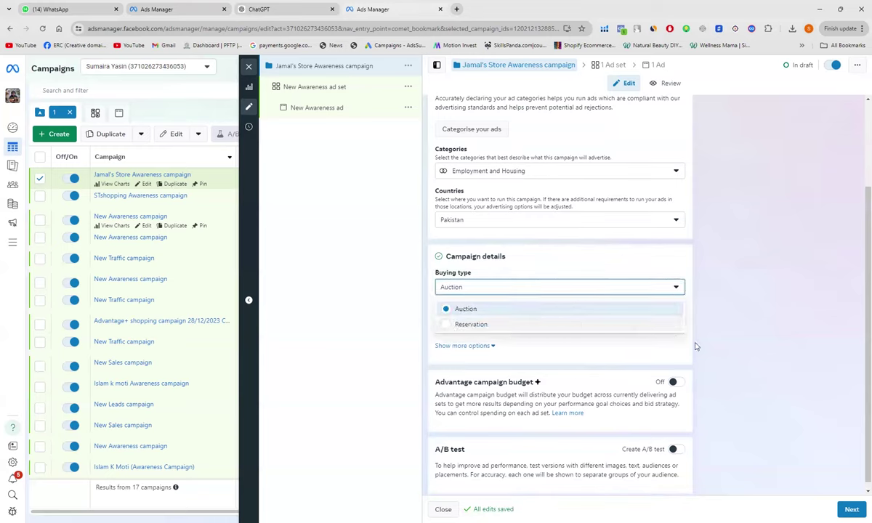
{"action": "left_click", "coordinate": [719, 358]}
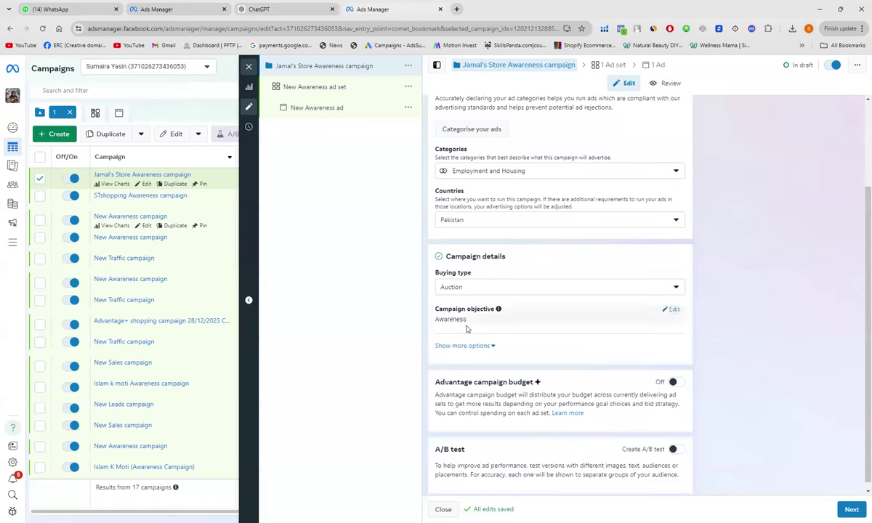
Open the campaign objective for editing and examine the available objectives and the budget and A/B test settings.
{"action": "mouse_move", "coordinate": [481, 322]}
{"action": "left_click", "coordinate": [675, 311]}
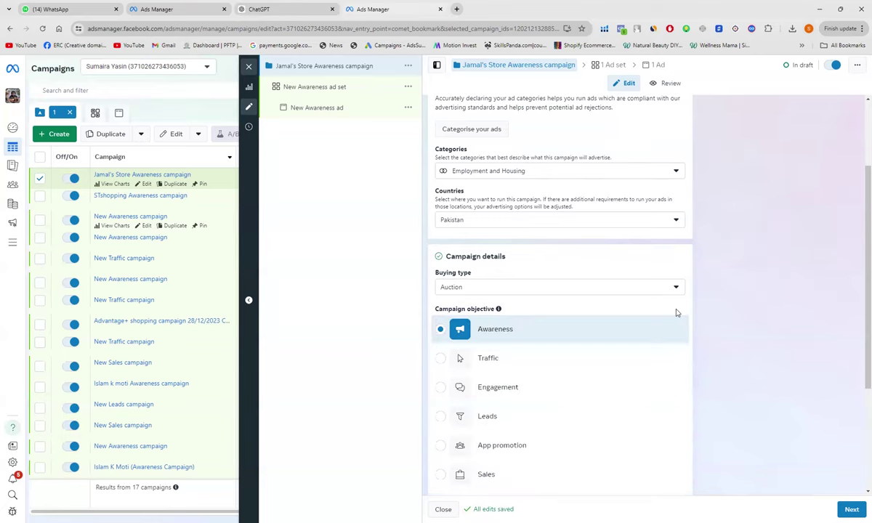
{"action": "scroll", "coordinate": [567, 482], "scroll_direction": "down", "scroll_amount": 1}
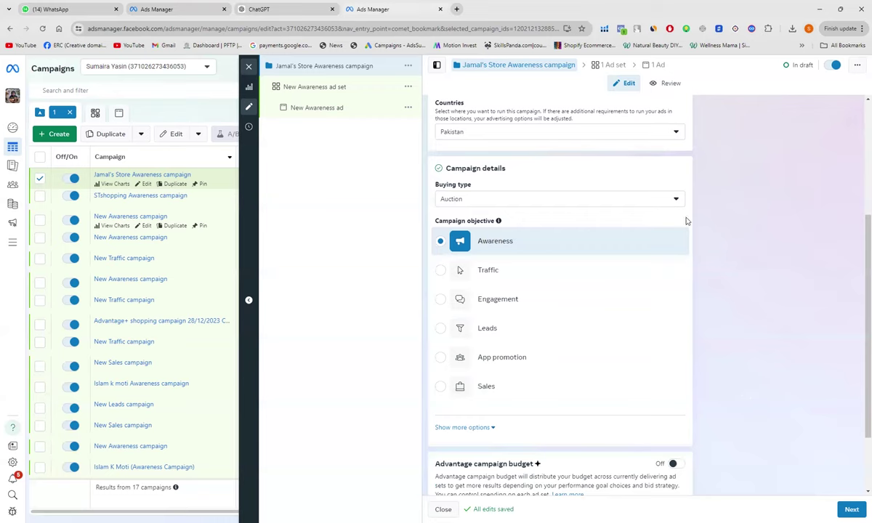
{"action": "scroll", "coordinate": [687, 221], "scroll_direction": "down", "scroll_amount": 1}
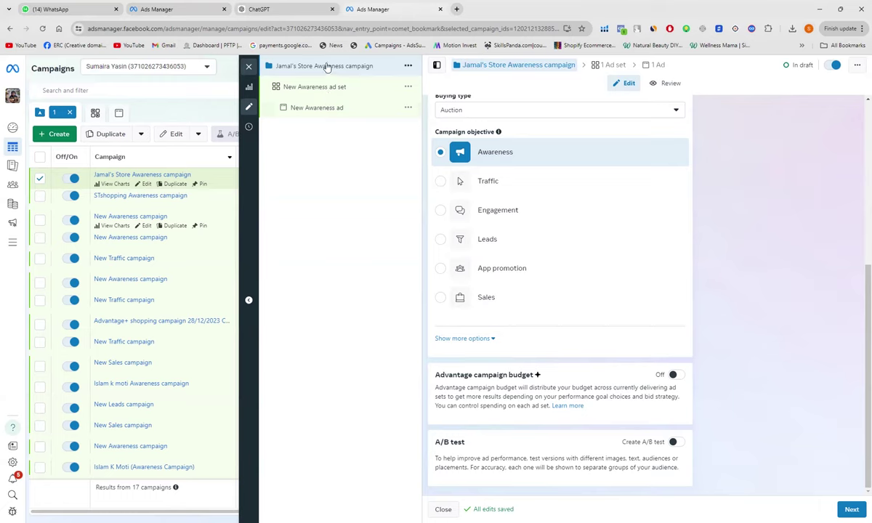
View the ad level of the campaign structure and return to the campaign settings.
{"action": "left_click", "coordinate": [336, 107]}
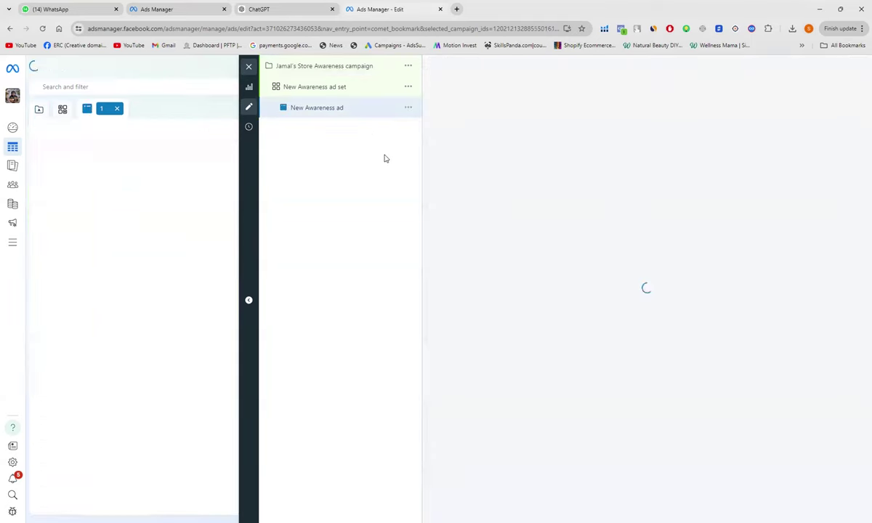
{"action": "left_click", "coordinate": [363, 67]}
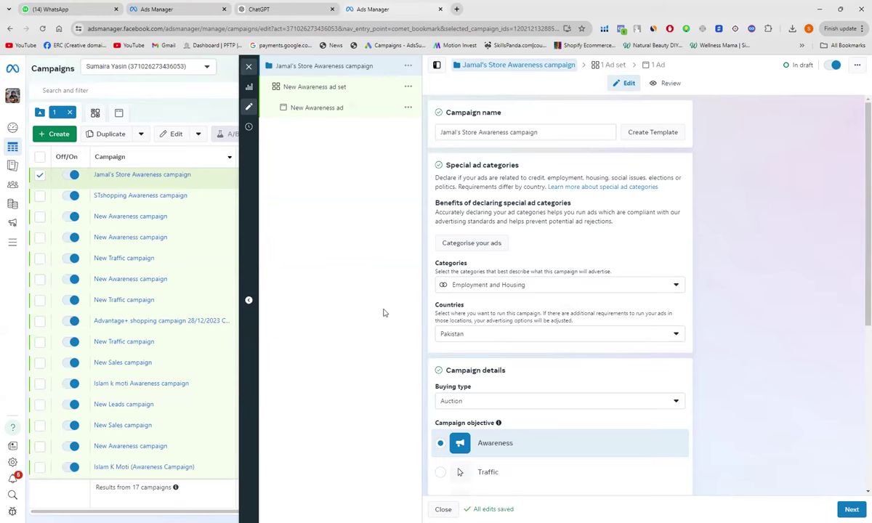
Try to switch the campaign objective to Traffic and dismiss the change.
{"action": "scroll", "coordinate": [727, 324], "scroll_direction": "down", "scroll_amount": 4}
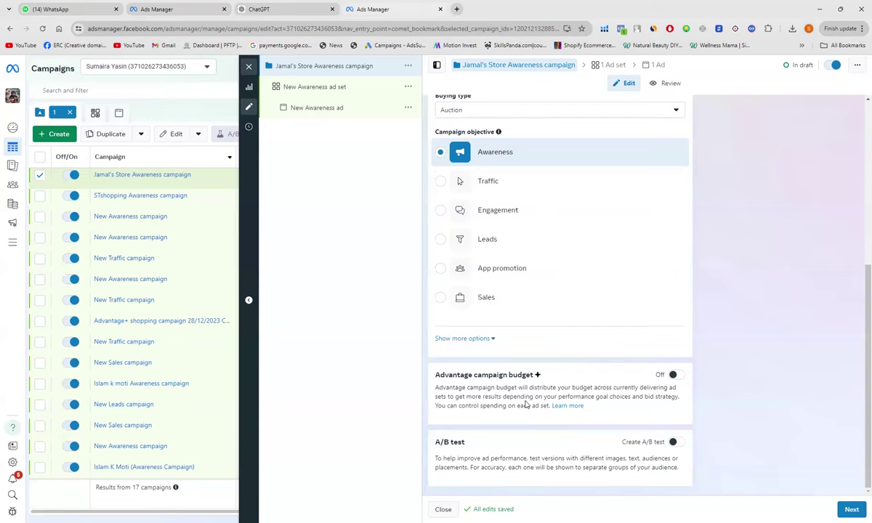
{"action": "left_click", "coordinate": [455, 189]}
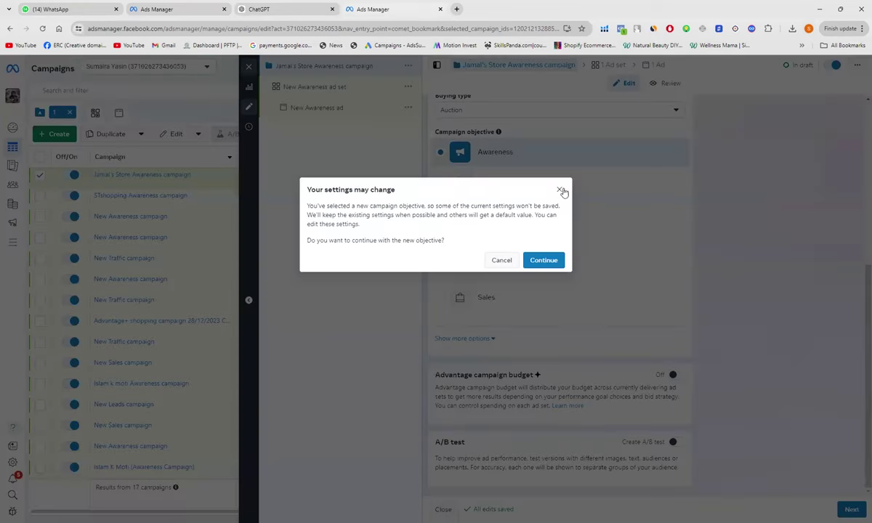
{"action": "left_click", "coordinate": [559, 189]}
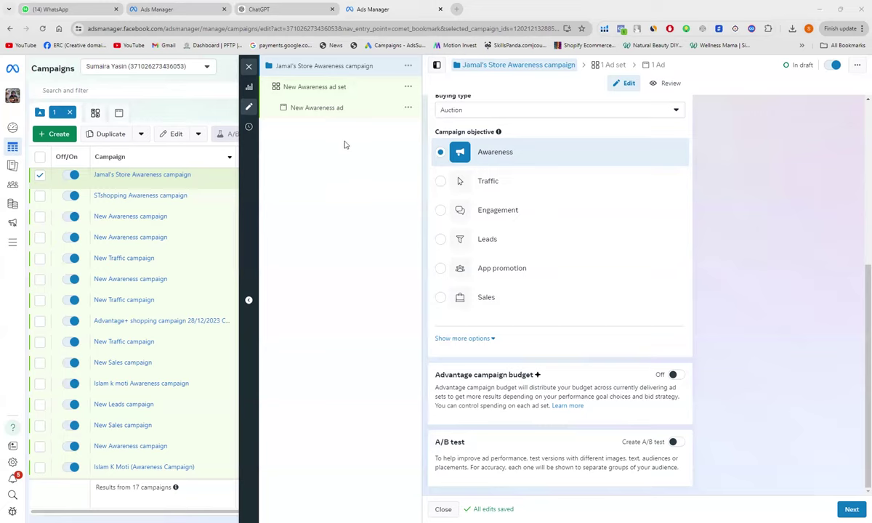
Duplicate the New Awareness ad set within the campaign.
{"action": "left_click", "coordinate": [408, 88]}
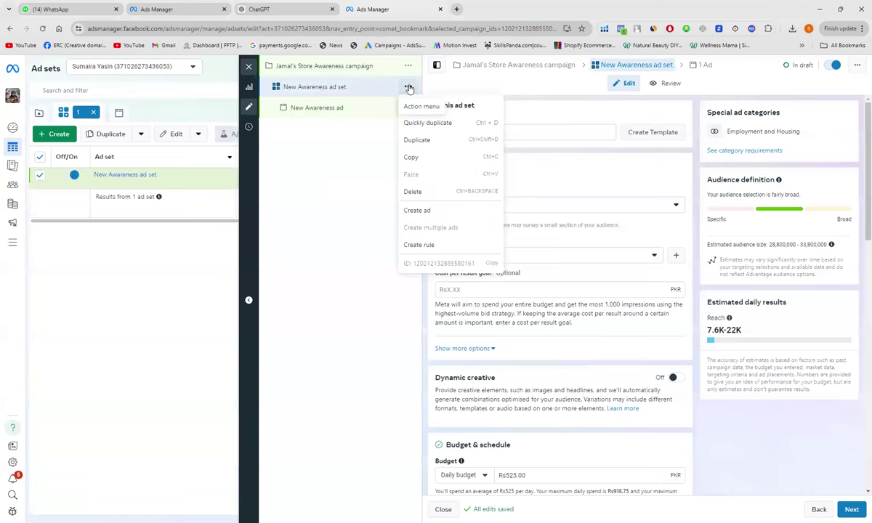
{"action": "left_click", "coordinate": [438, 140]}
{"action": "left_click", "coordinate": [543, 388]}
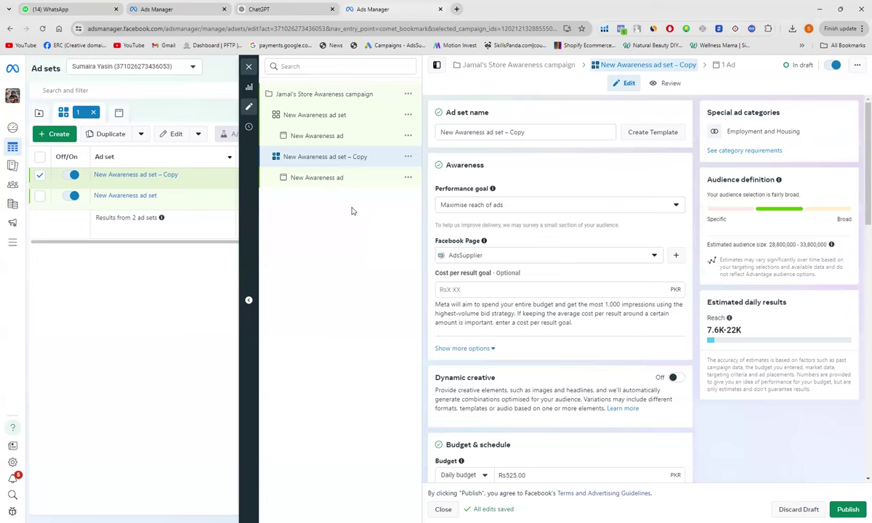
Turn on the A/B test in the Jamal's Store Awareness campaign's settings.
{"action": "left_click", "coordinate": [338, 102]}
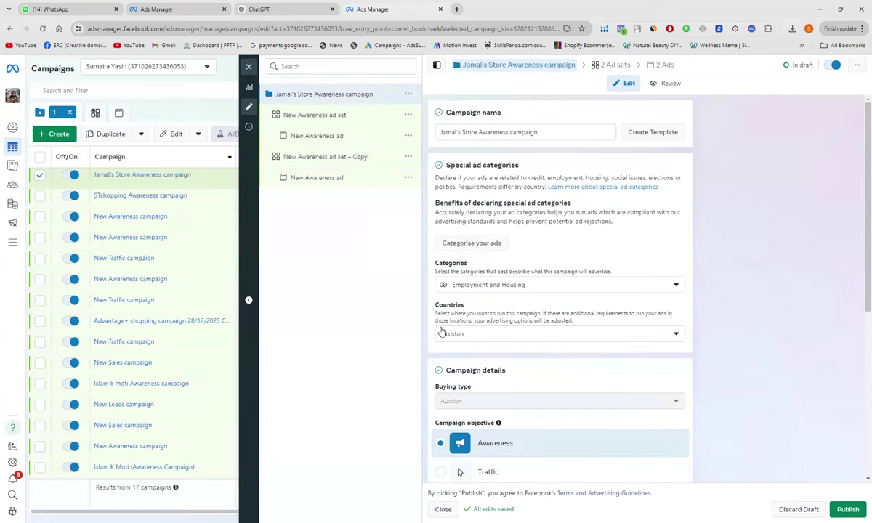
{"action": "scroll", "coordinate": [415, 311], "scroll_direction": "down", "scroll_amount": 5}
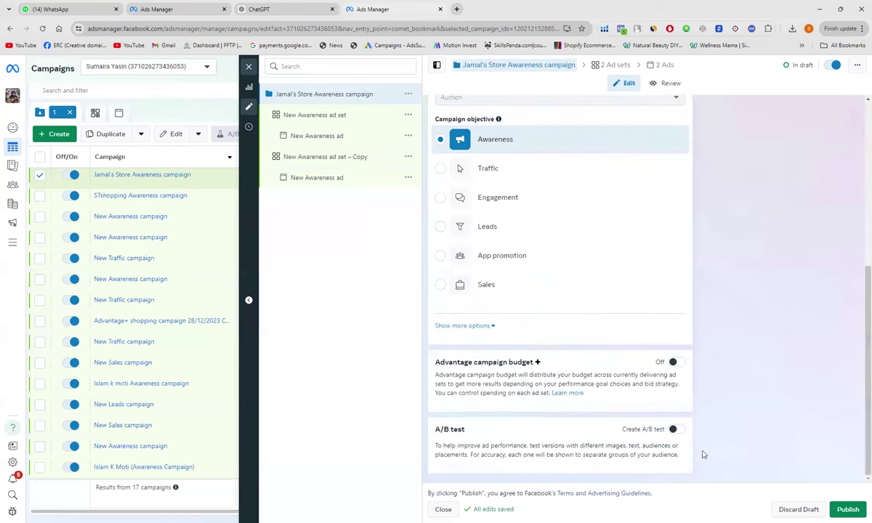
{"action": "left_click", "coordinate": [676, 430]}
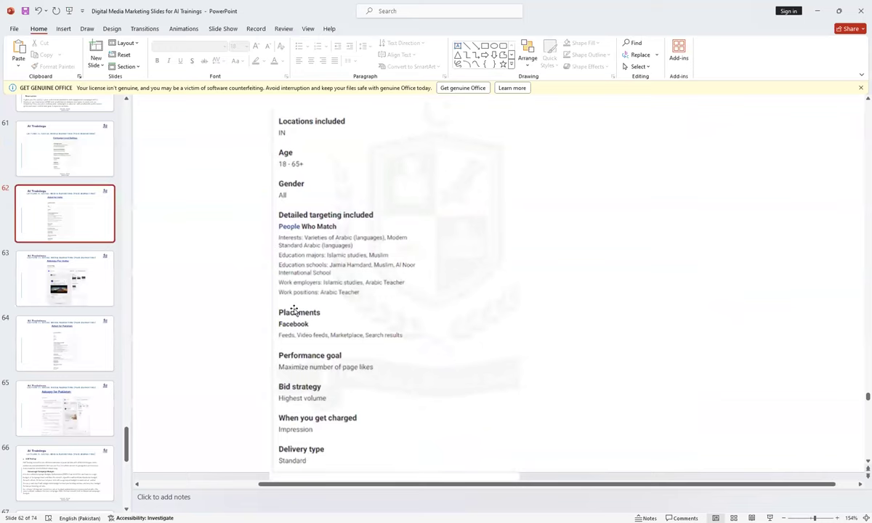
Switch to PowerPoint and view the Campaign Level Setting slide and the ad set slide for India.
{"action": "left_click", "coordinate": [67, 207]}
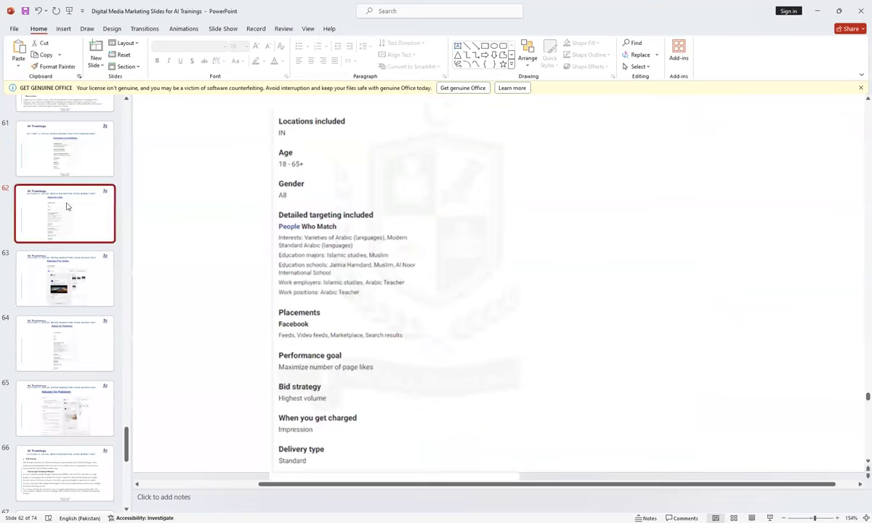
{"action": "left_click", "coordinate": [75, 164]}
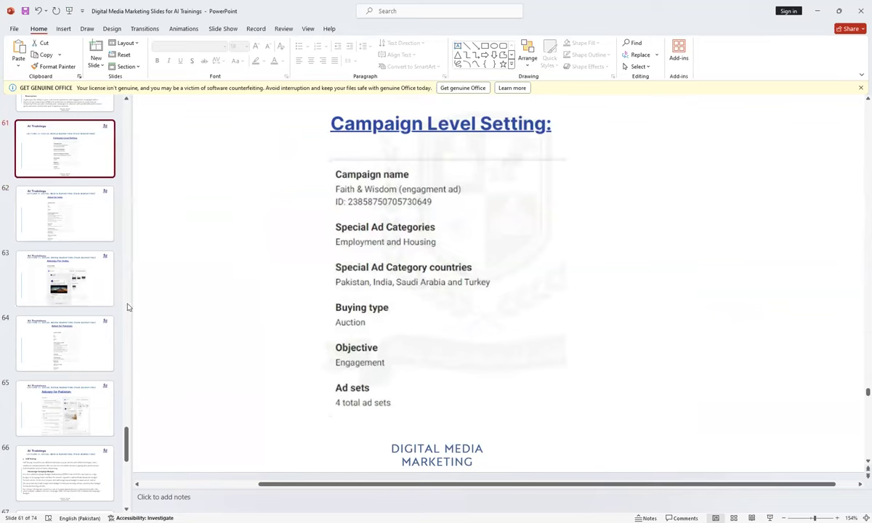
{"action": "left_click", "coordinate": [61, 236]}
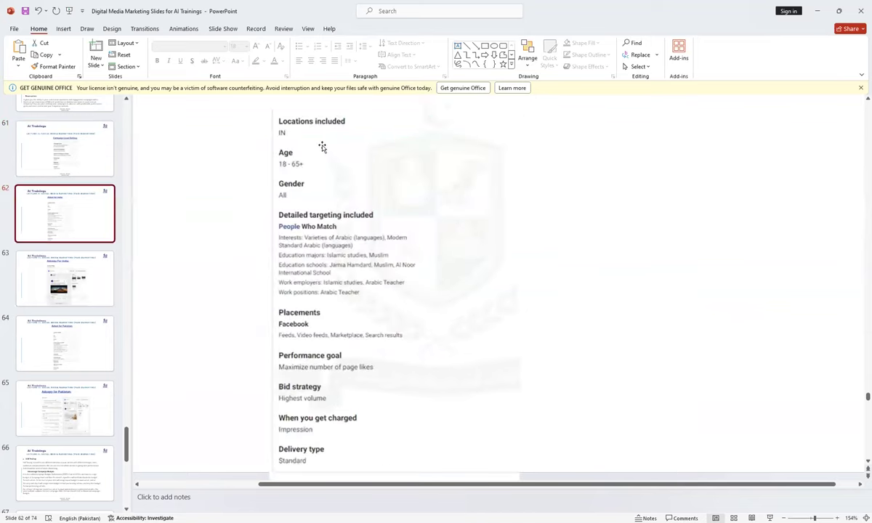
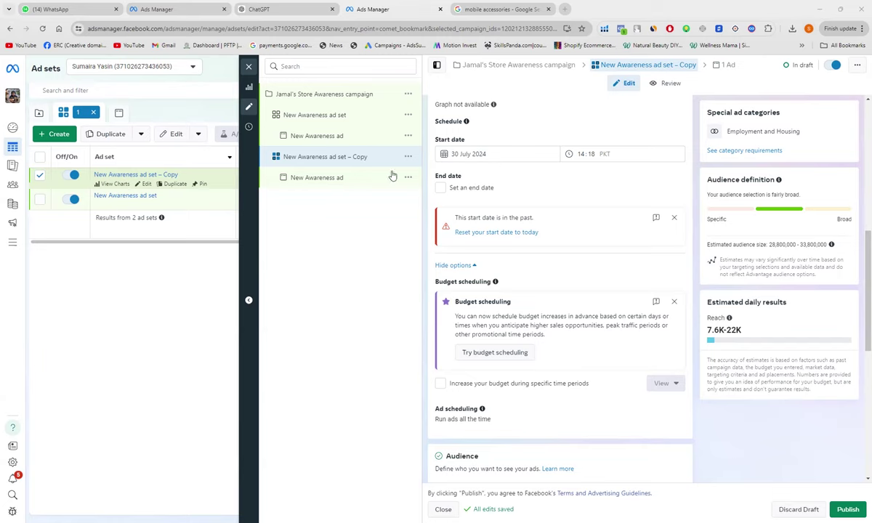
Return to Ads Manager, review the Jamal's Store Awareness campaign's settings and open the original New Awareness ad set.
{"action": "left_click", "coordinate": [321, 96]}
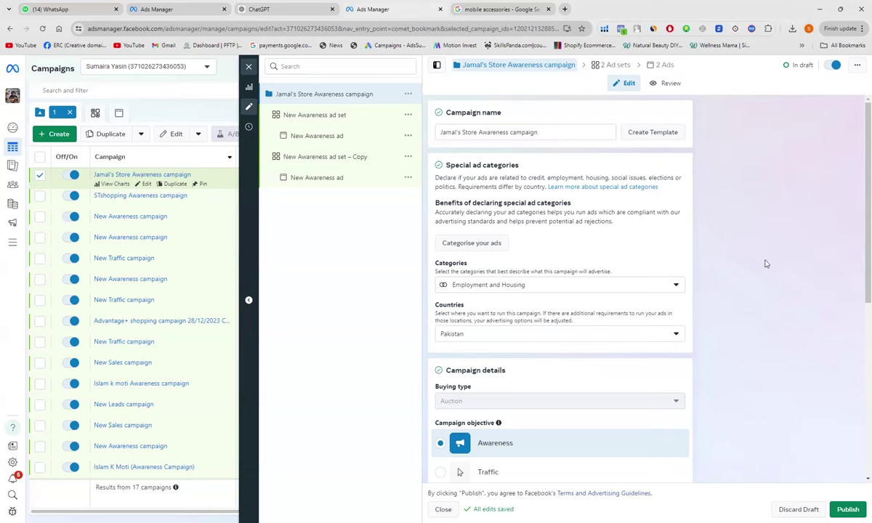
{"action": "scroll", "coordinate": [765, 262], "scroll_direction": "down", "scroll_amount": 5}
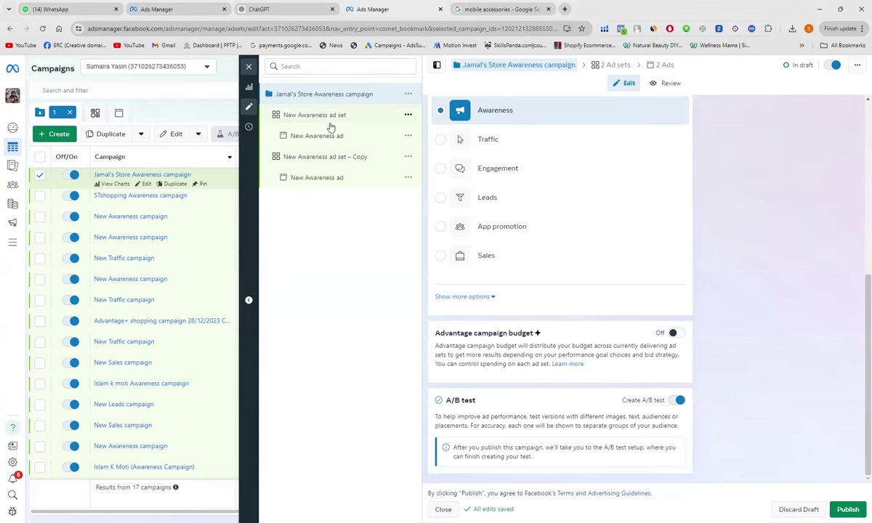
{"action": "left_click", "coordinate": [322, 120]}
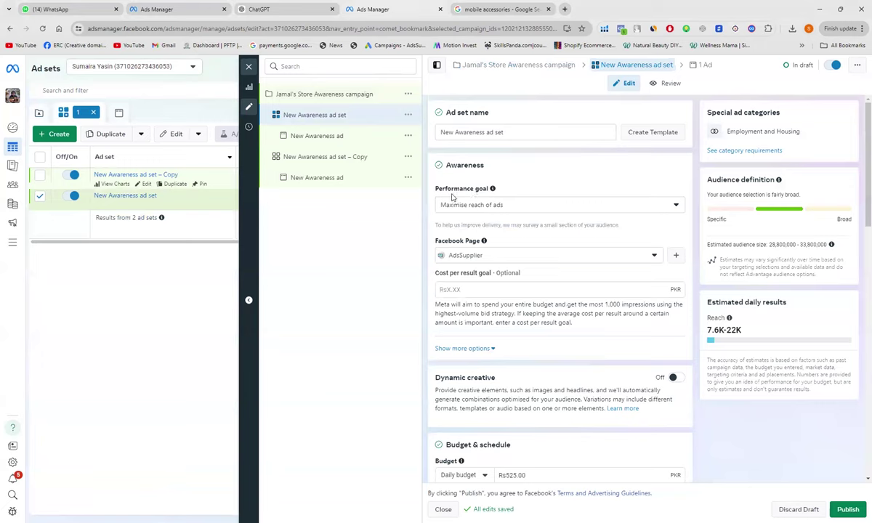
Set the ad set's performance goal to Maximise ad recall lift and look through the video view goals.
{"action": "left_click", "coordinate": [677, 207]}
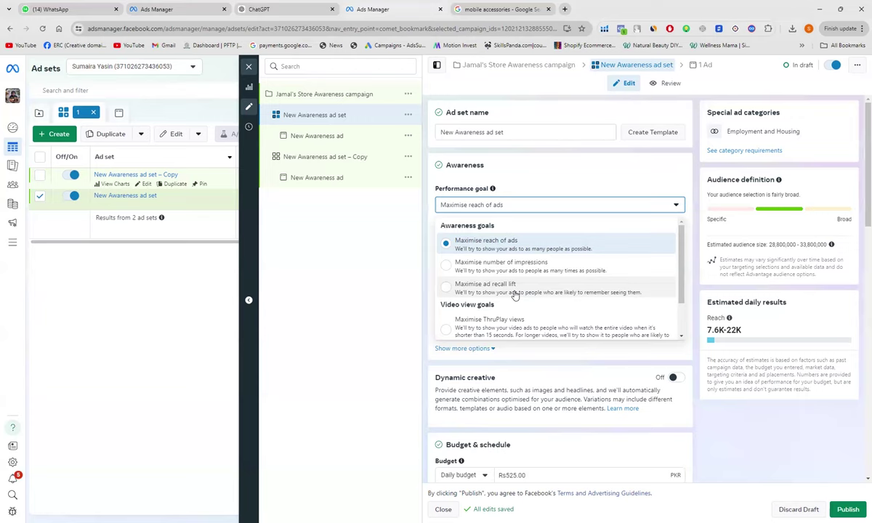
{"action": "left_click", "coordinate": [445, 291]}
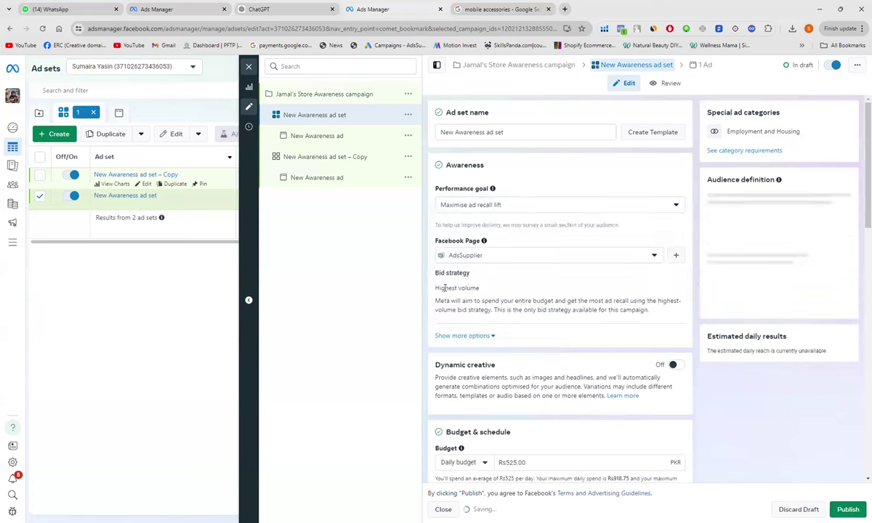
{"action": "left_click", "coordinate": [677, 208]}
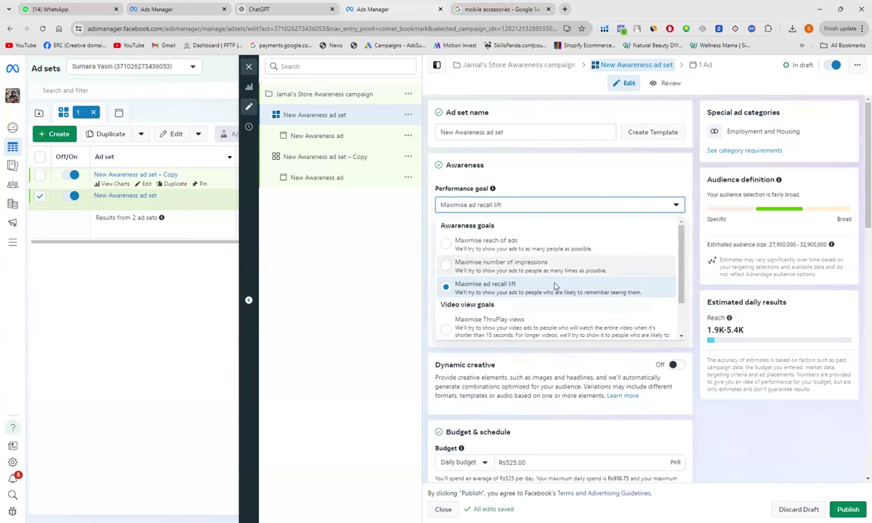
{"action": "scroll", "coordinate": [562, 307], "scroll_direction": "down", "scroll_amount": 1}
{"action": "scroll", "coordinate": [562, 307], "scroll_direction": "down", "scroll_amount": 1}
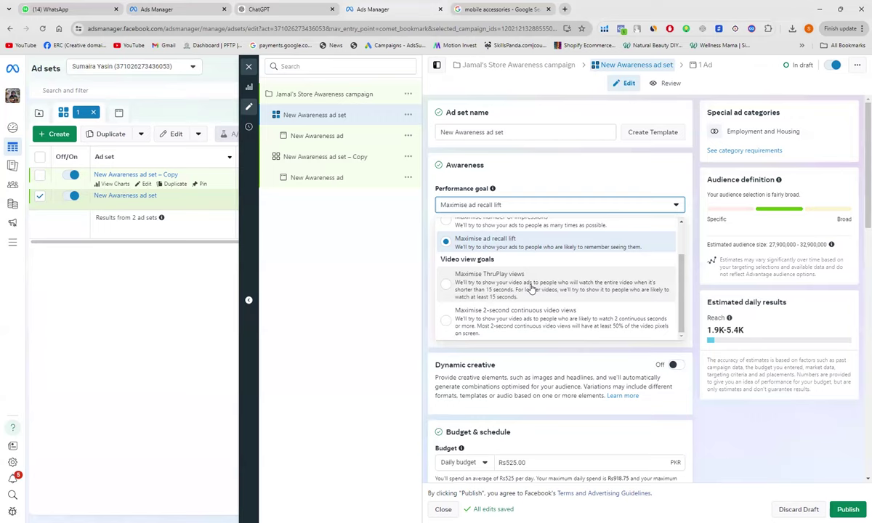
{"action": "left_click", "coordinate": [354, 76]}
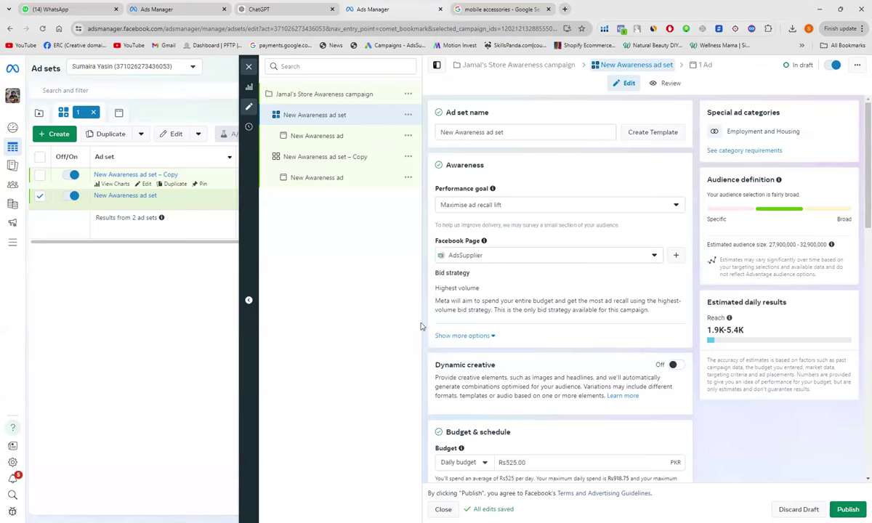
Compare the available performance goals and set the New Awareness ad set to Maximise reach of ads.
{"action": "left_click", "coordinate": [668, 208]}
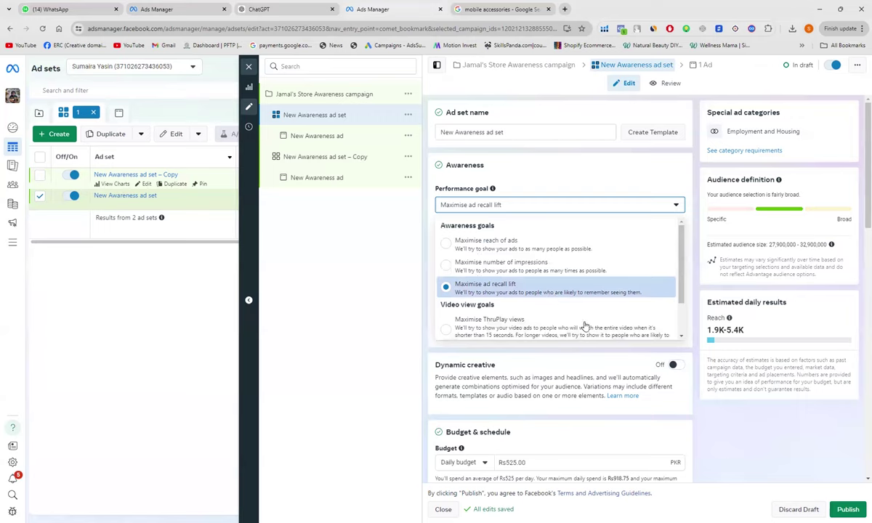
{"action": "scroll", "coordinate": [585, 326], "scroll_direction": "down", "scroll_amount": 1}
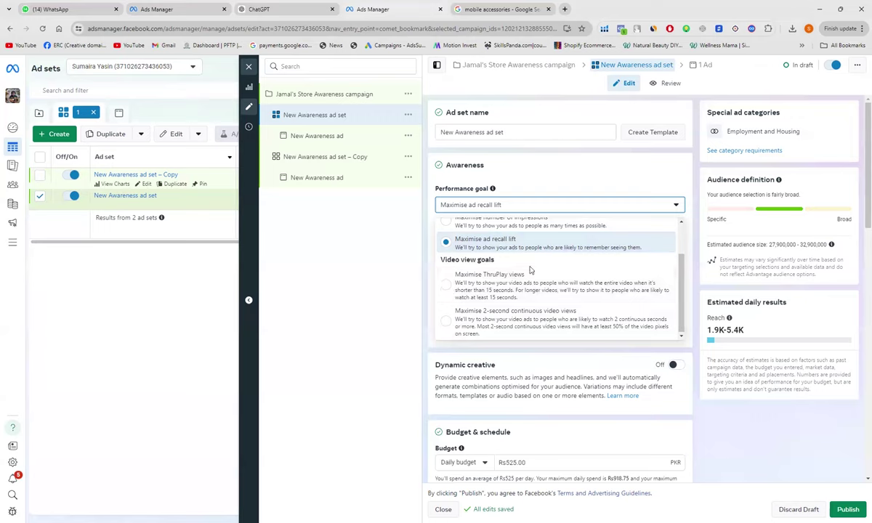
{"action": "scroll", "coordinate": [531, 271], "scroll_direction": "up", "scroll_amount": 1}
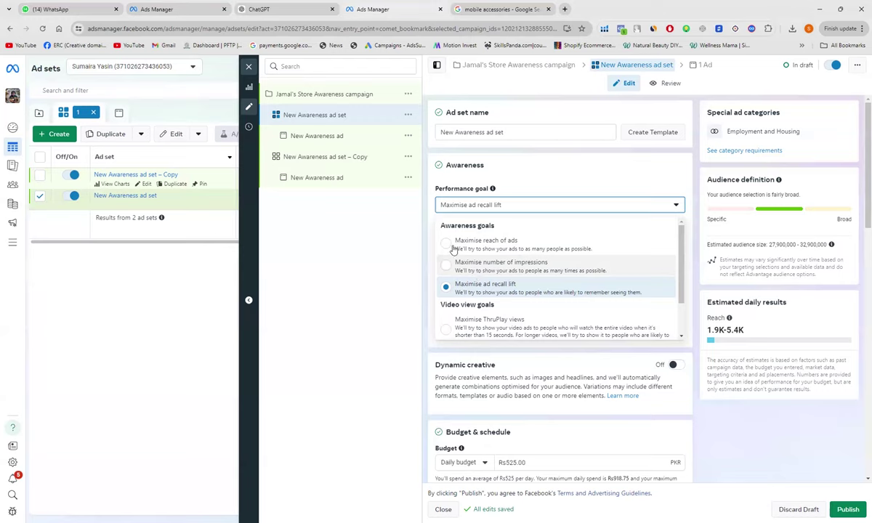
{"action": "left_click", "coordinate": [446, 249]}
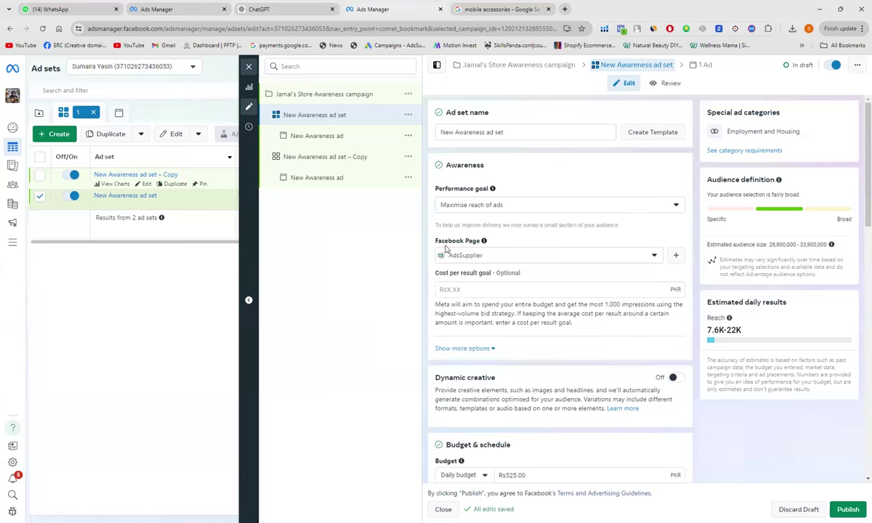
{"action": "left_click", "coordinate": [677, 208]}
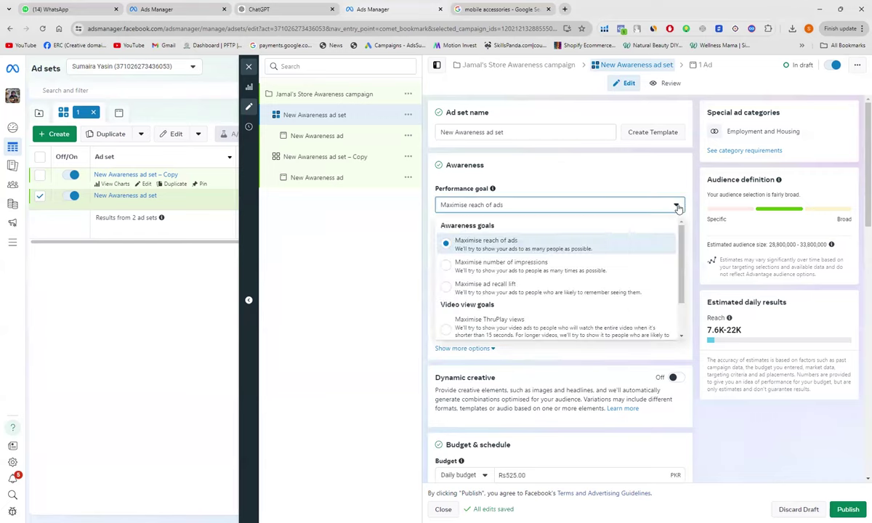
{"action": "left_click", "coordinate": [317, 304]}
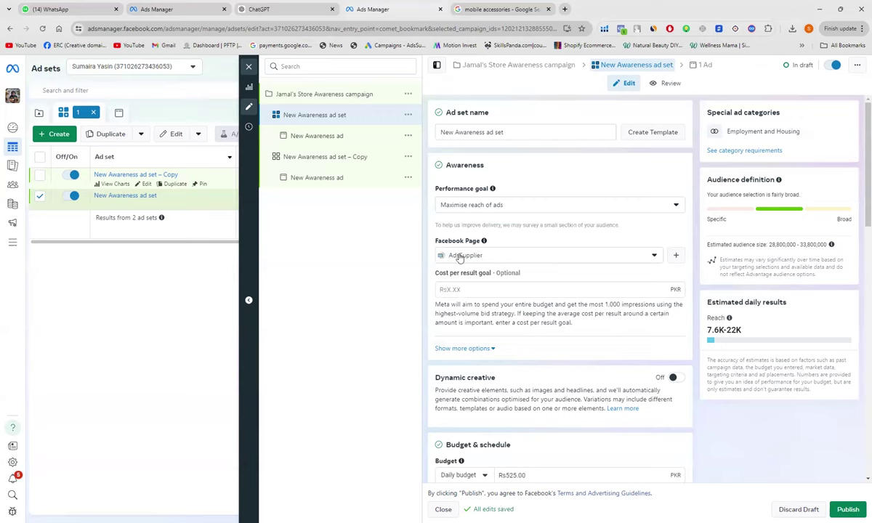
Set the New Awareness ad set's Facebook Page to Digitalize from the Digitalize business group.
{"action": "left_click", "coordinate": [654, 256]}
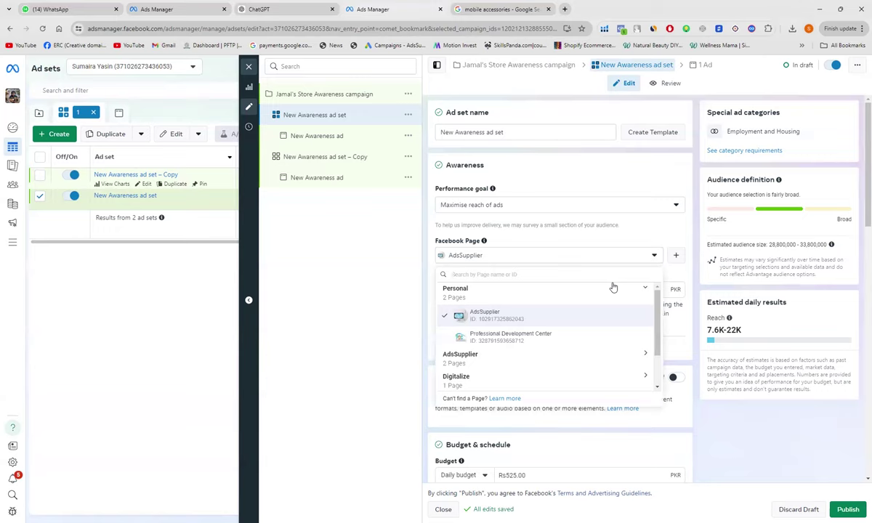
{"action": "scroll", "coordinate": [491, 375], "scroll_direction": "down", "scroll_amount": 2}
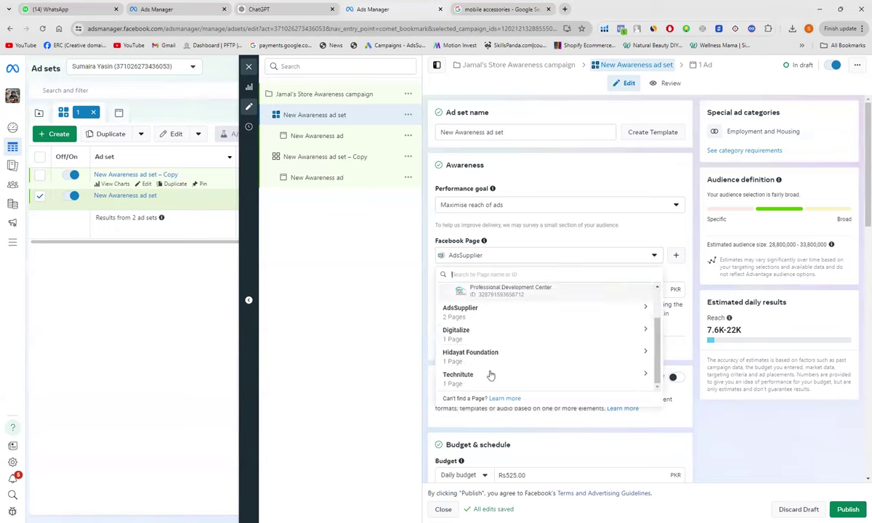
{"action": "scroll", "coordinate": [491, 375], "scroll_direction": "up", "scroll_amount": 2}
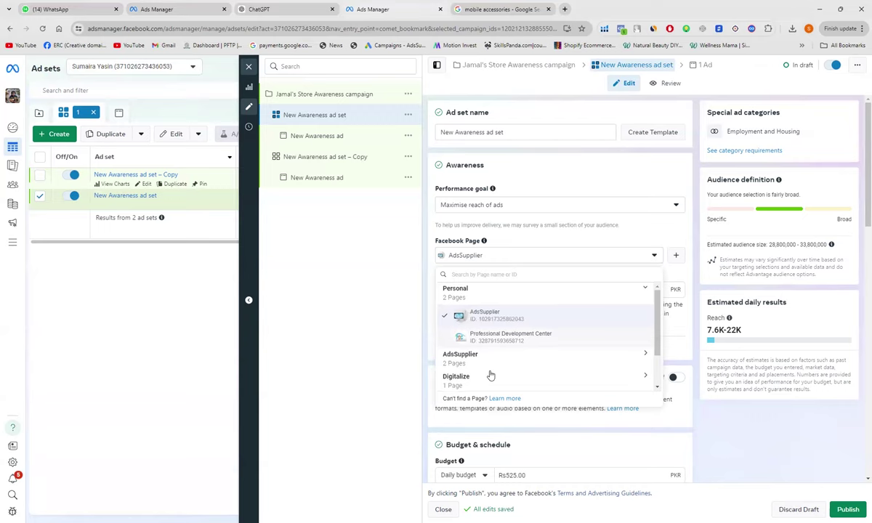
{"action": "scroll", "coordinate": [491, 375], "scroll_direction": "down", "scroll_amount": 2}
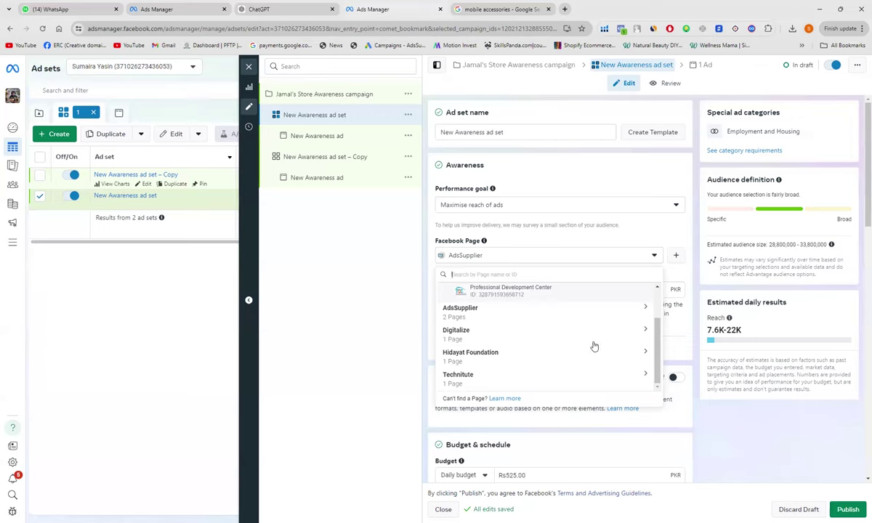
{"action": "scroll", "coordinate": [595, 346], "scroll_direction": "up", "scroll_amount": 2}
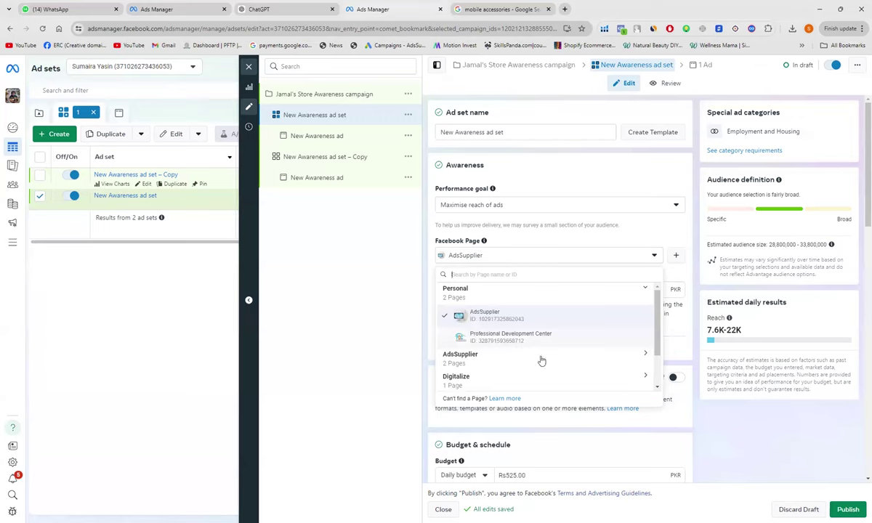
{"action": "scroll", "coordinate": [542, 361], "scroll_direction": "down", "scroll_amount": 2}
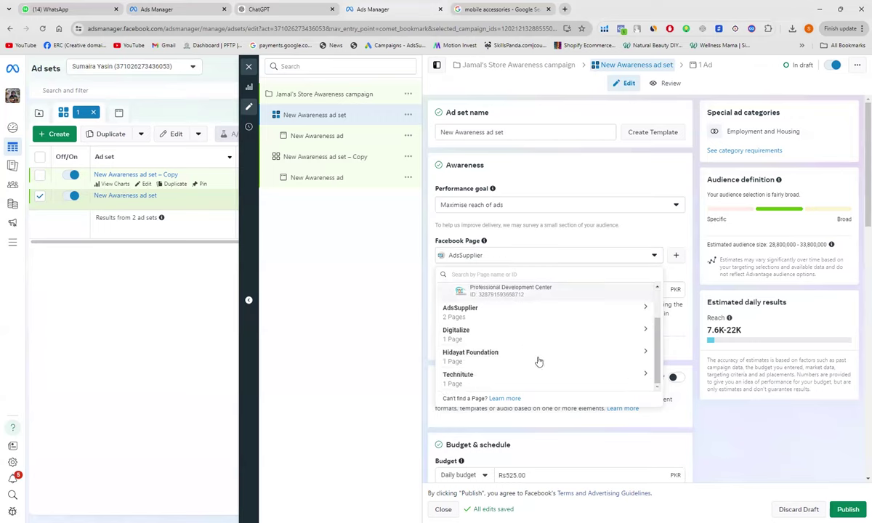
{"action": "left_click", "coordinate": [454, 338]}
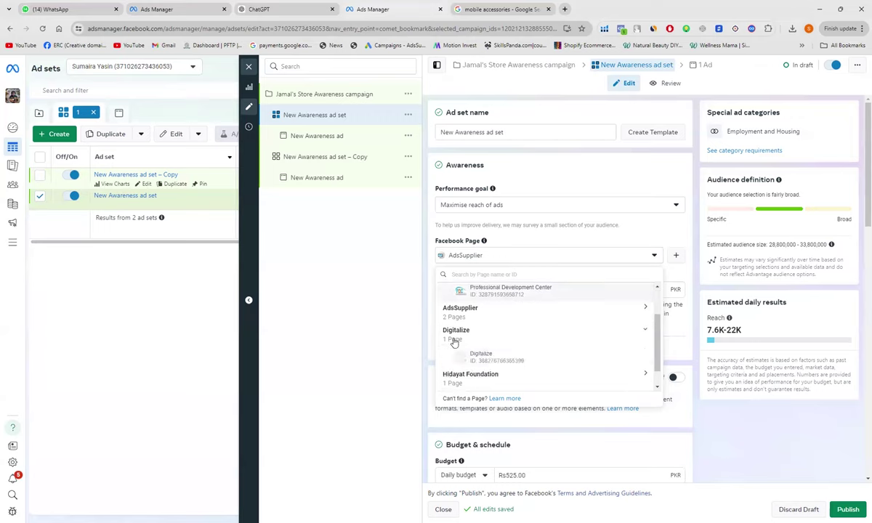
{"action": "left_click", "coordinate": [593, 364]}
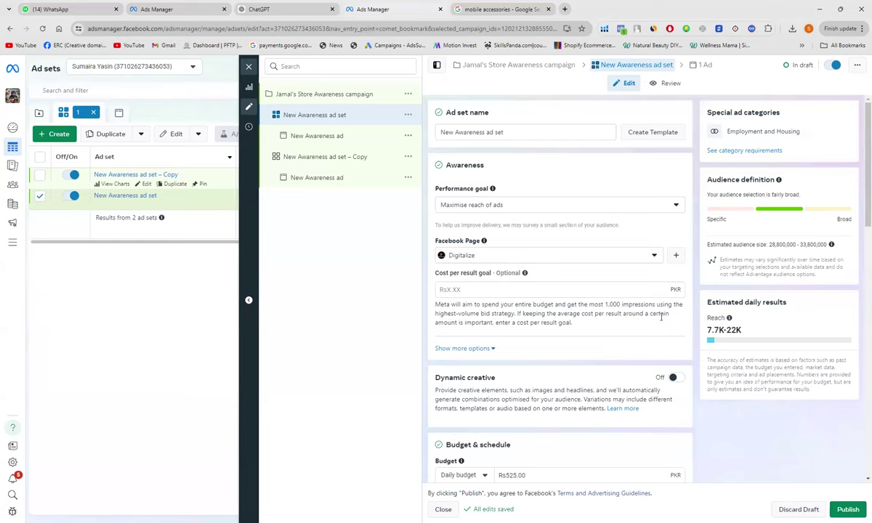
Review the ad set's cost per result goal, dynamic creative, and budget and schedule settings.
{"action": "scroll", "coordinate": [665, 318], "scroll_direction": "down", "scroll_amount": 2}
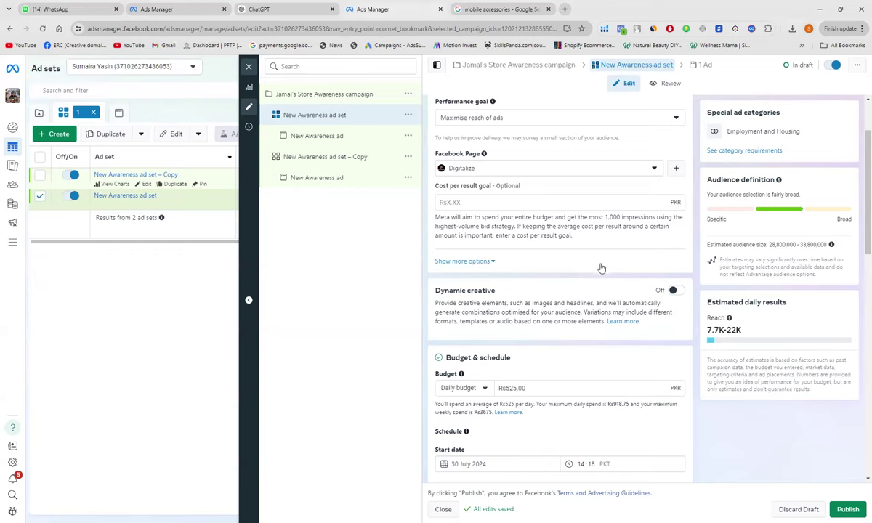
{"action": "scroll", "coordinate": [601, 267], "scroll_direction": "down", "scroll_amount": 1}
{"action": "scroll", "coordinate": [602, 268], "scroll_direction": "down", "scroll_amount": 1}
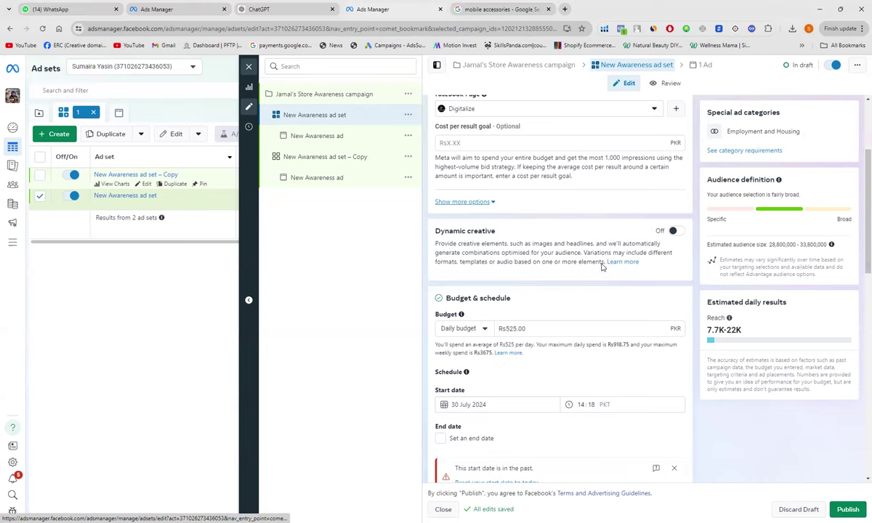
{"action": "scroll", "coordinate": [602, 268], "scroll_direction": "down", "scroll_amount": 1}
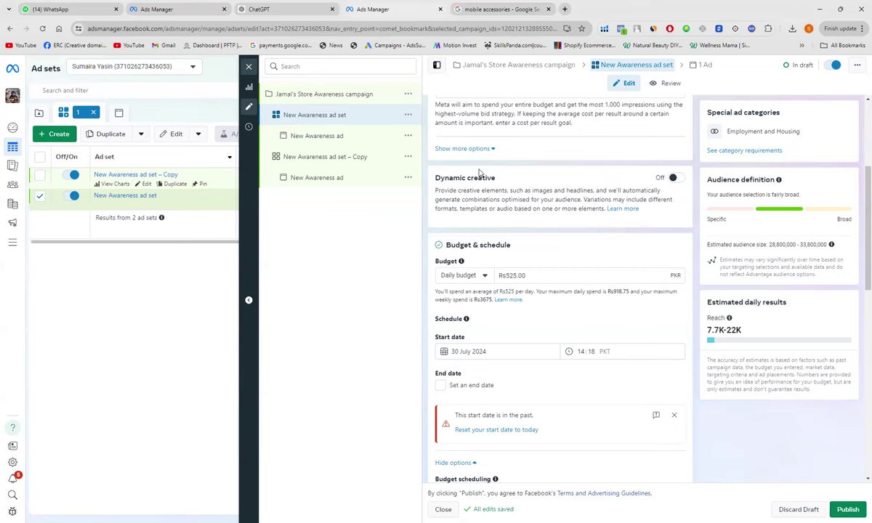
Open the New Awareness ad under the original ad set and examine its format, media choices, text fields and destination settings.
{"action": "left_click", "coordinate": [304, 138]}
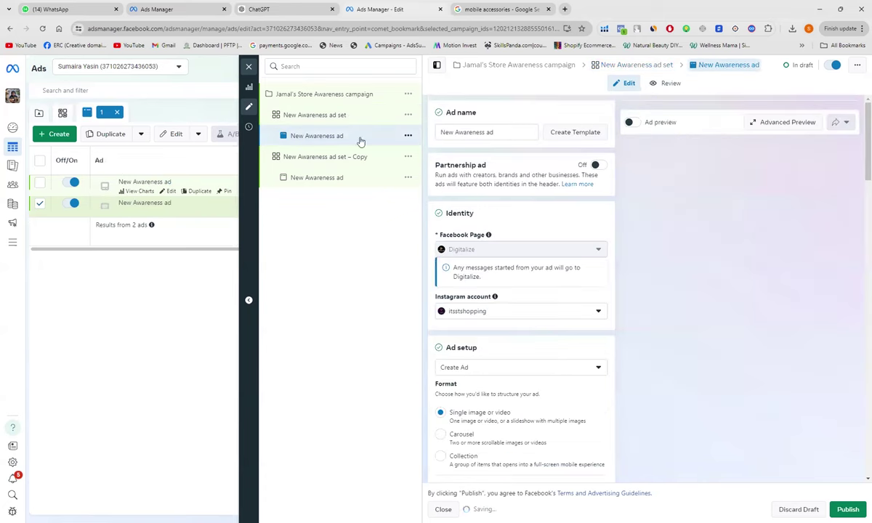
{"action": "scroll", "coordinate": [676, 363], "scroll_direction": "down", "scroll_amount": 5}
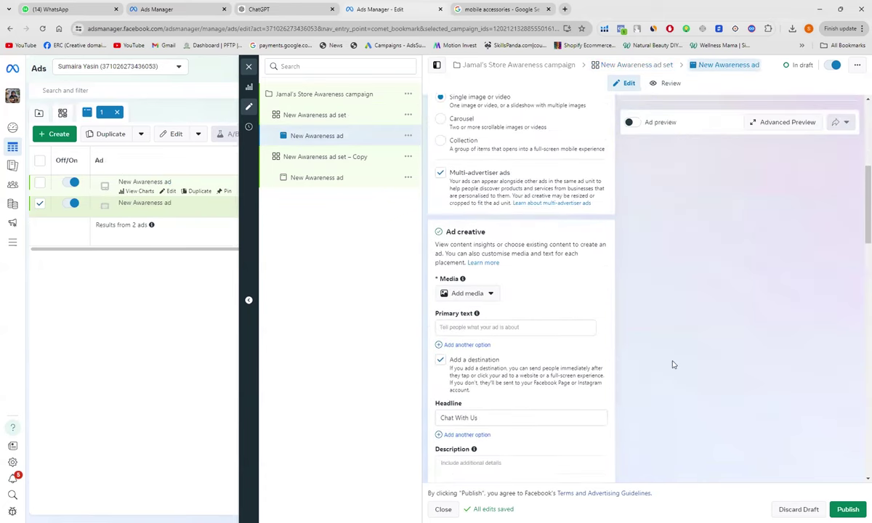
{"action": "left_click", "coordinate": [487, 282]}
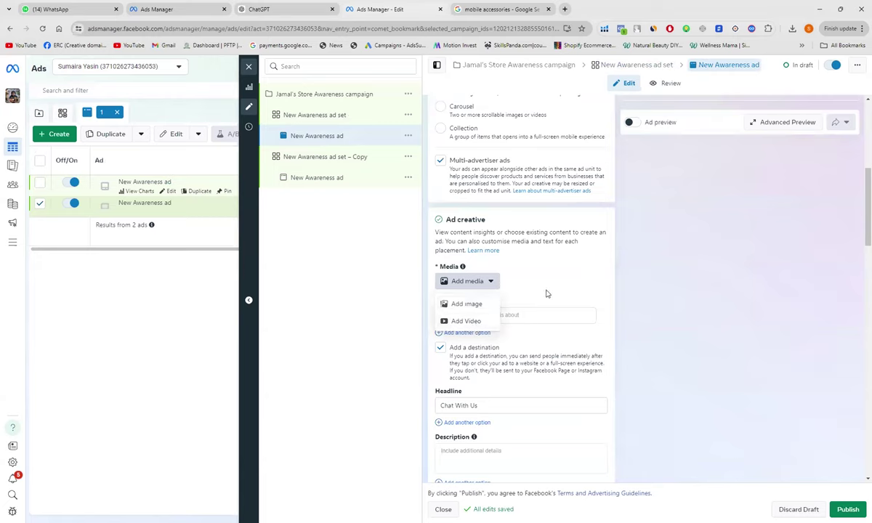
{"action": "scroll", "coordinate": [547, 294], "scroll_direction": "down", "scroll_amount": 2}
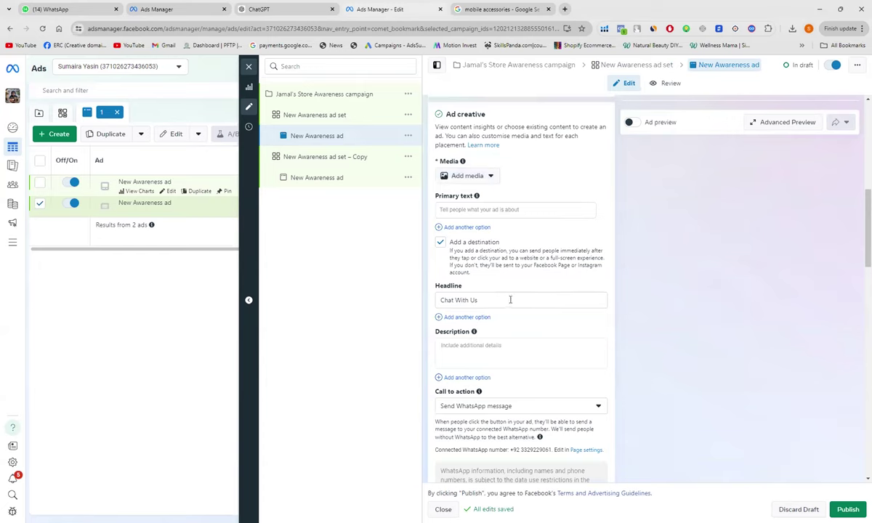
{"action": "mouse_move", "coordinate": [451, 316]}
{"action": "scroll", "coordinate": [546, 356], "scroll_direction": "down", "scroll_amount": 10}
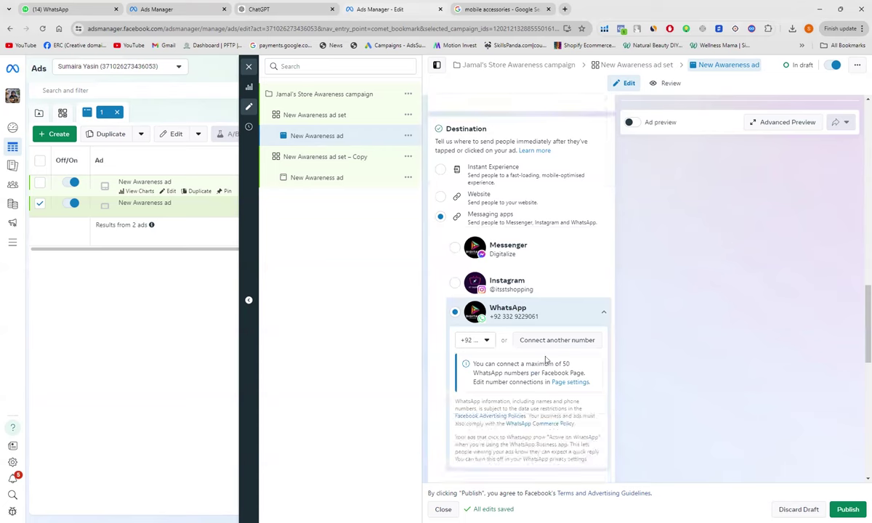
{"action": "scroll", "coordinate": [545, 359], "scroll_direction": "down", "scroll_amount": 2}
{"action": "scroll", "coordinate": [728, 278], "scroll_direction": "up", "scroll_amount": 2}
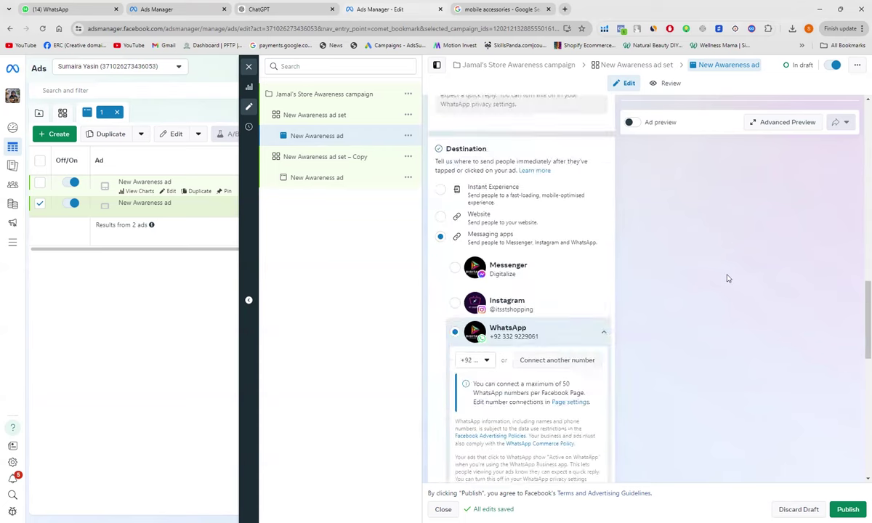
Review the New Awareness ad's primary text, headline, description and call-to-action fields.
{"action": "scroll", "coordinate": [728, 279], "scroll_direction": "up", "scroll_amount": 5}
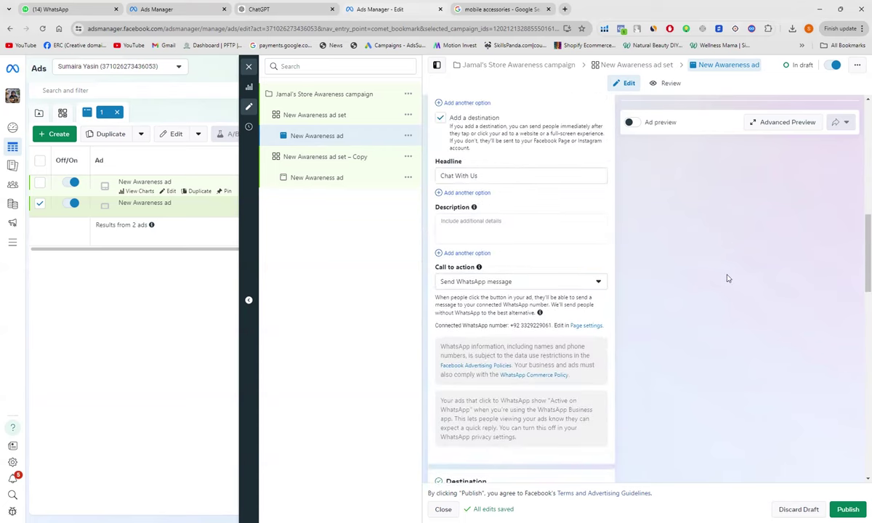
{"action": "scroll", "coordinate": [729, 279], "scroll_direction": "up", "scroll_amount": 1}
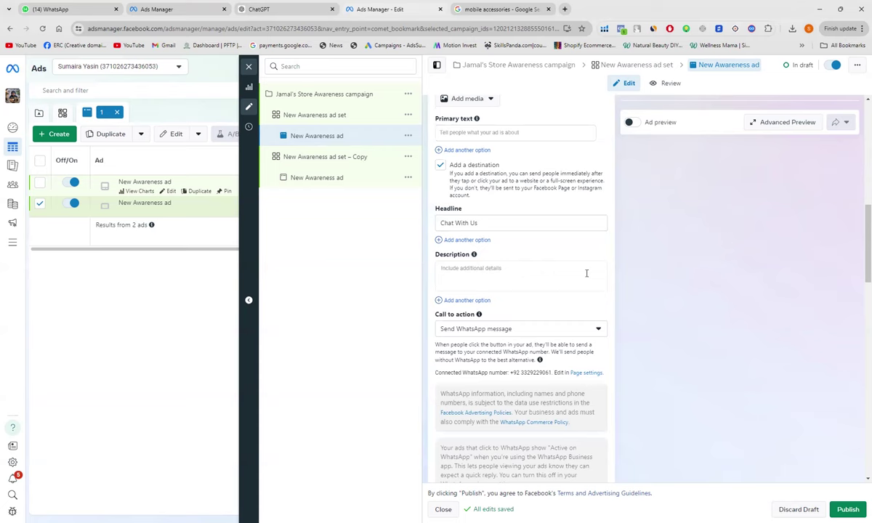
{"action": "left_click", "coordinate": [488, 224]}
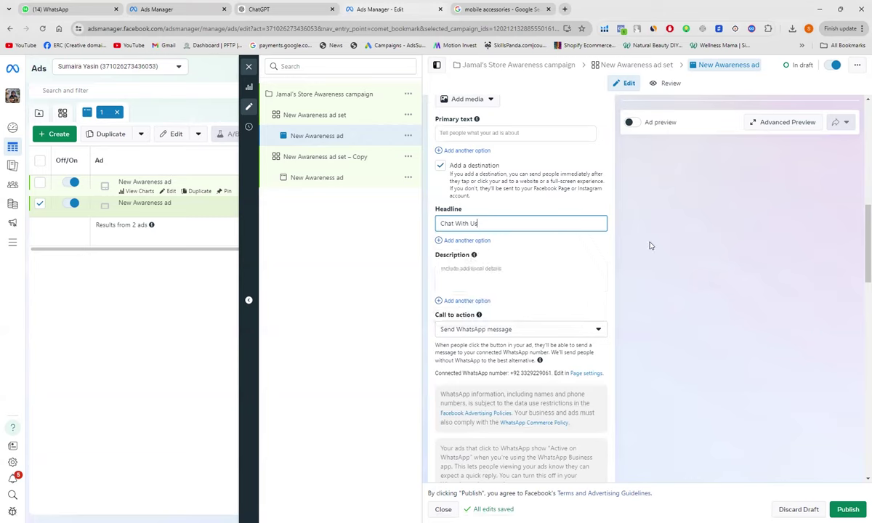
Turn on dynamic creative for the original New Awareness ad set and accept its explanation.
{"action": "left_click", "coordinate": [302, 116]}
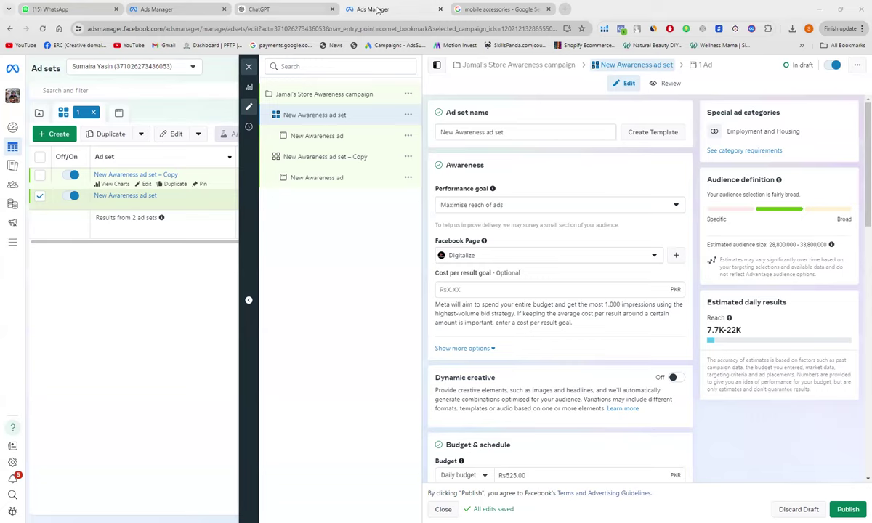
{"action": "scroll", "coordinate": [730, 433], "scroll_direction": "down", "scroll_amount": 2}
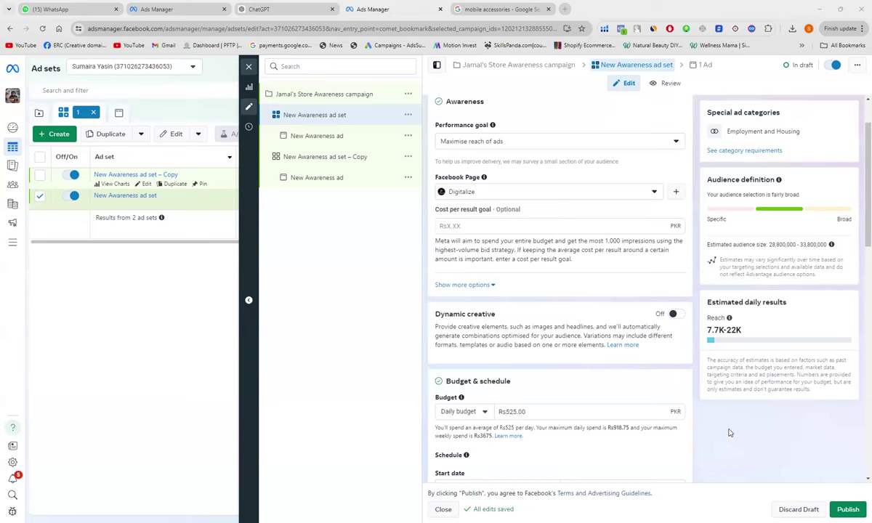
{"action": "left_click", "coordinate": [676, 315]}
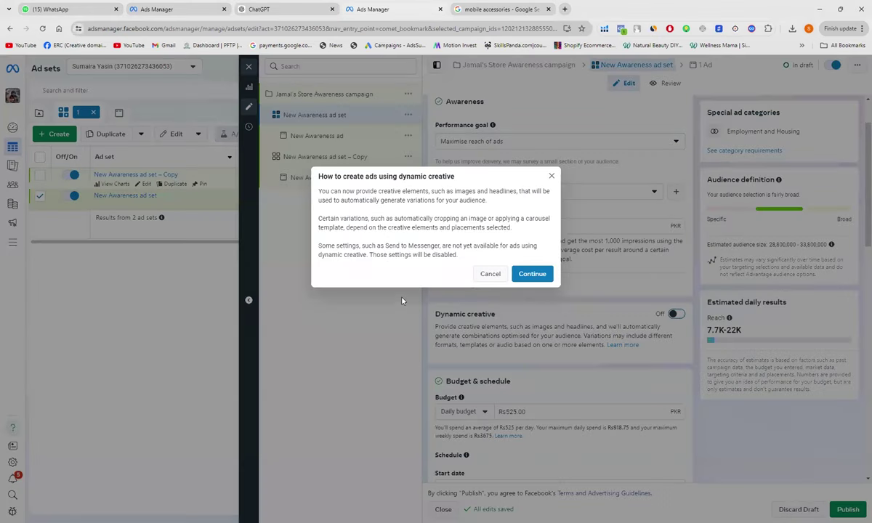
{"action": "left_click", "coordinate": [532, 275]}
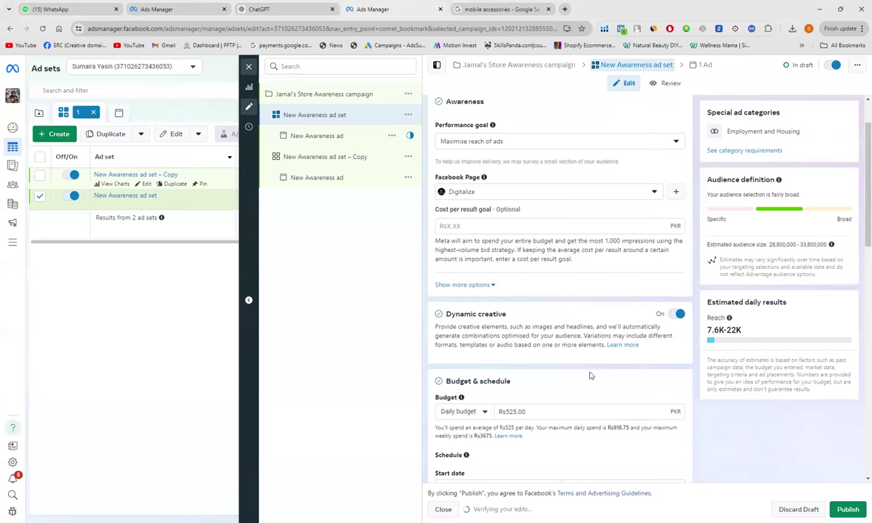
Switch the New Awareness ad set's budget type to Lifetime budget.
{"action": "scroll", "coordinate": [595, 373], "scroll_direction": "down", "scroll_amount": 3}
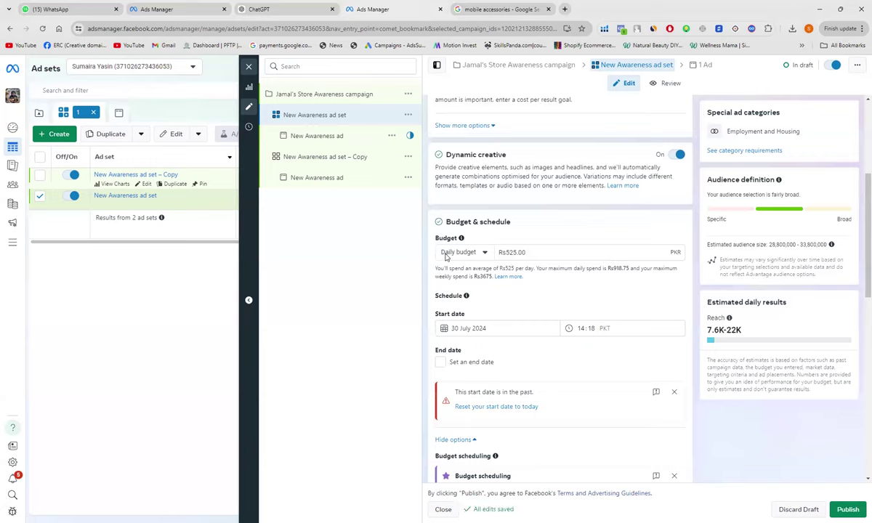
{"action": "left_click", "coordinate": [484, 253]}
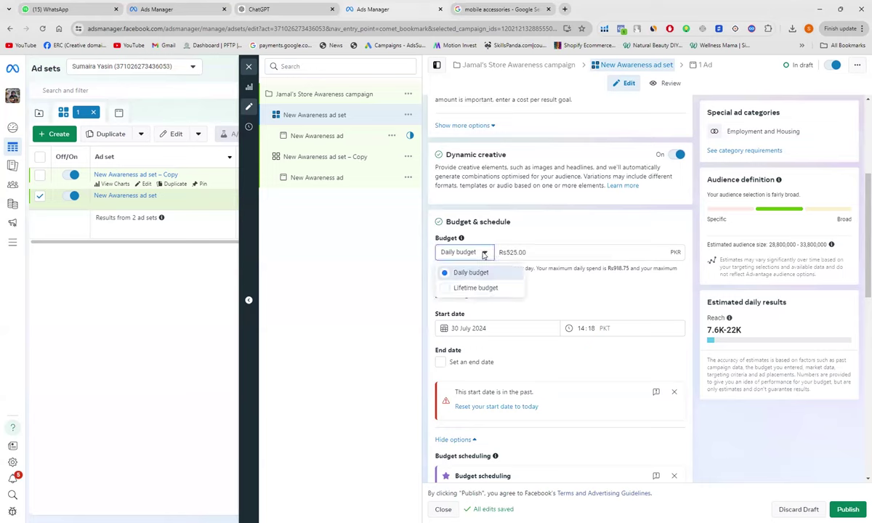
{"action": "left_click", "coordinate": [446, 289]}
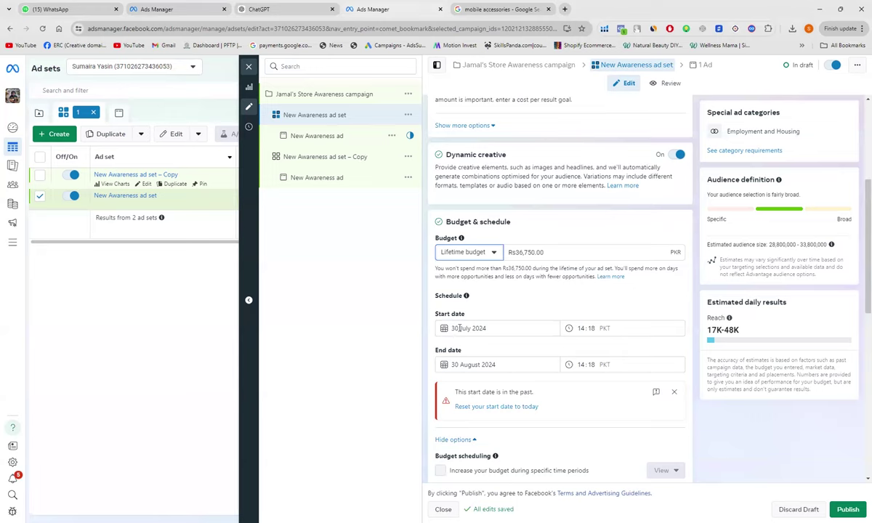
Schedule the New Awareness ad set to start on 31 July 2024 at 09:00.
{"action": "left_click", "coordinate": [459, 329]}
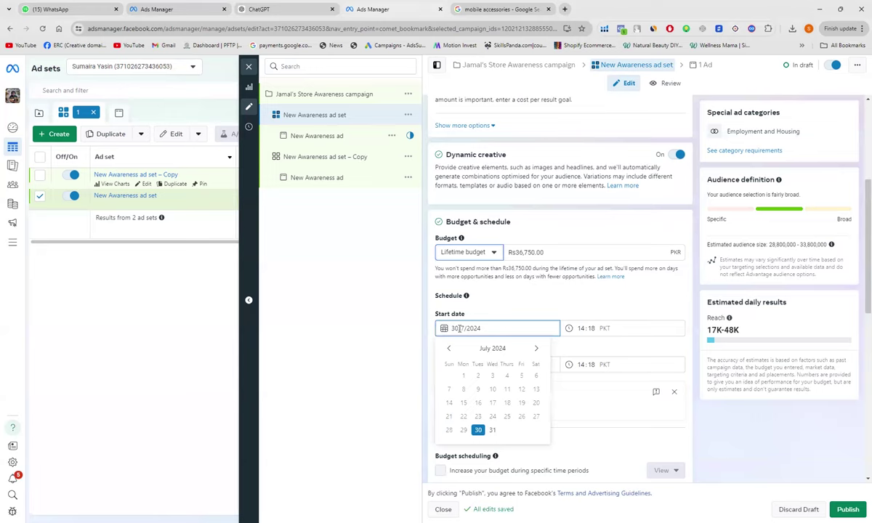
{"action": "left_click", "coordinate": [492, 432]}
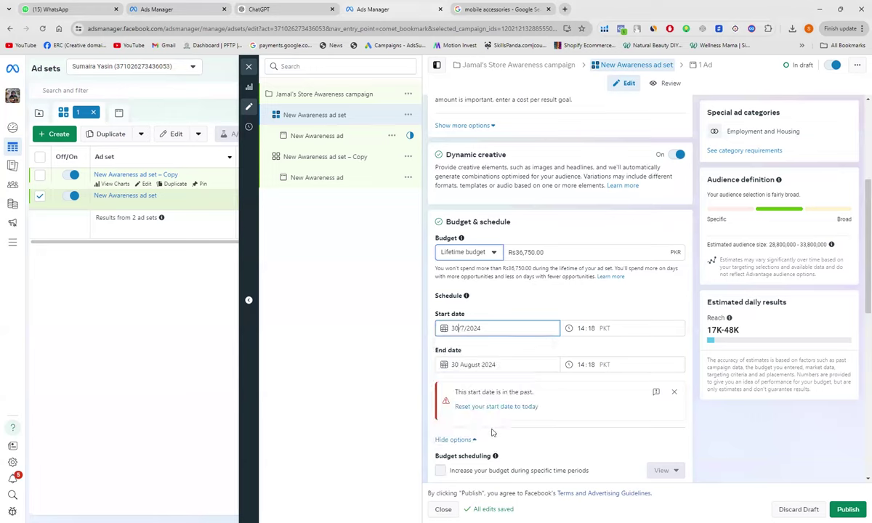
{"action": "key", "text": "BackSpace"}
{"action": "type", "text": "1"}
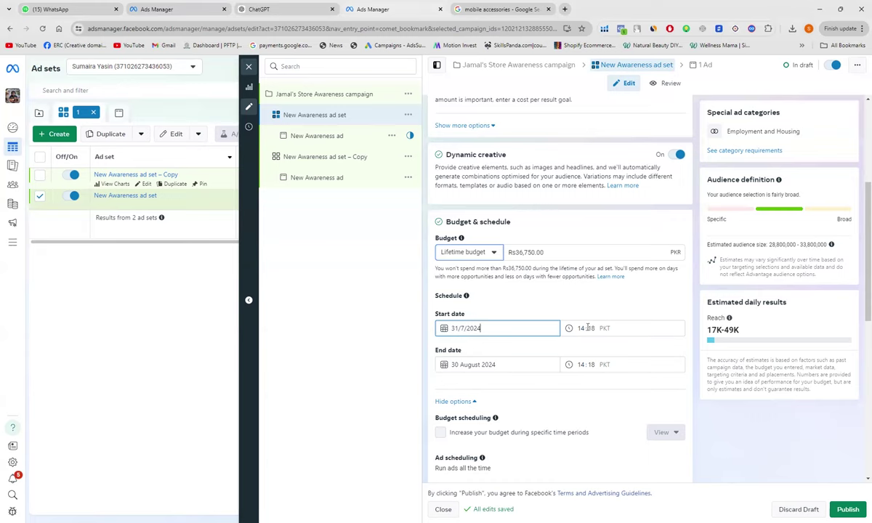
{"action": "key", "text": "Return"}
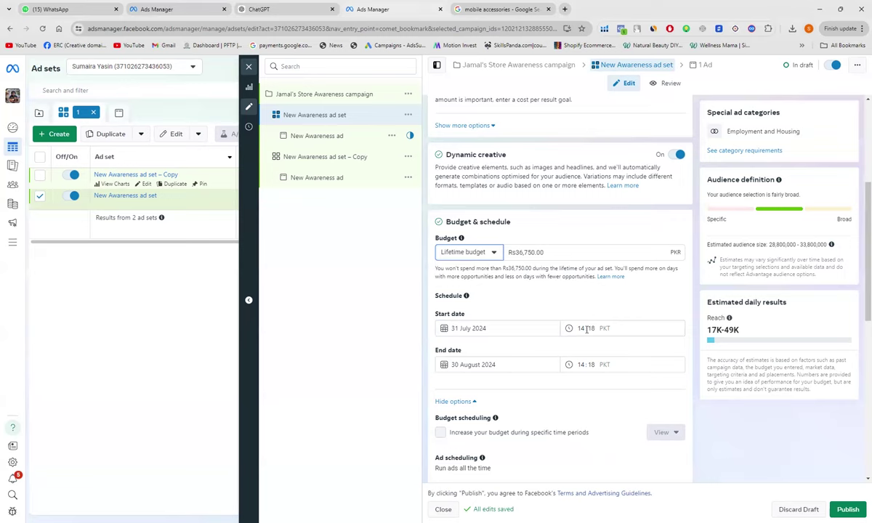
{"action": "left_click", "coordinate": [582, 329]}
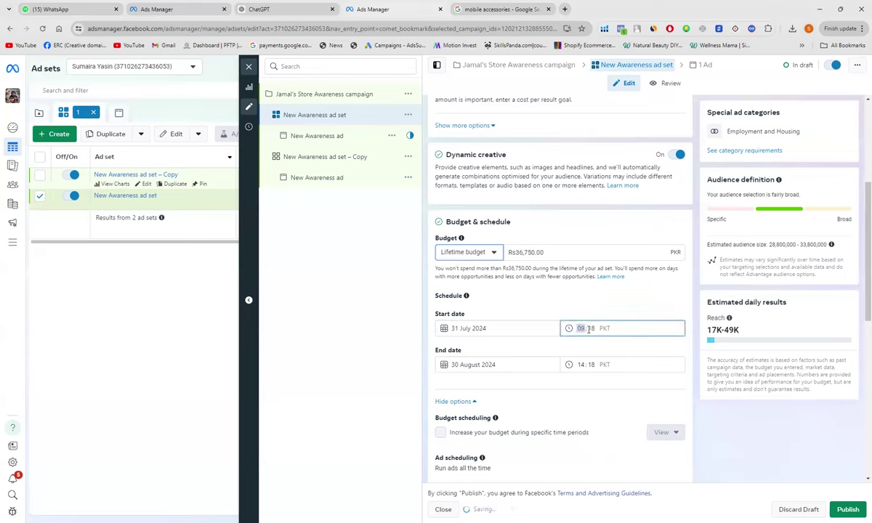
{"action": "type", "text": "09:00"}
Schedule the New Awareness ad set to end on 4 August 2024 at 09:00.
{"action": "left_click", "coordinate": [461, 364]}
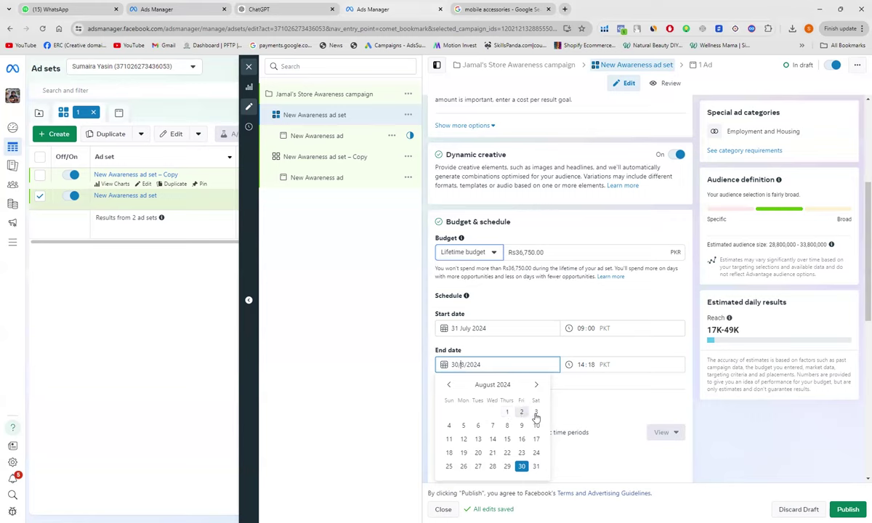
{"action": "left_click", "coordinate": [449, 426]}
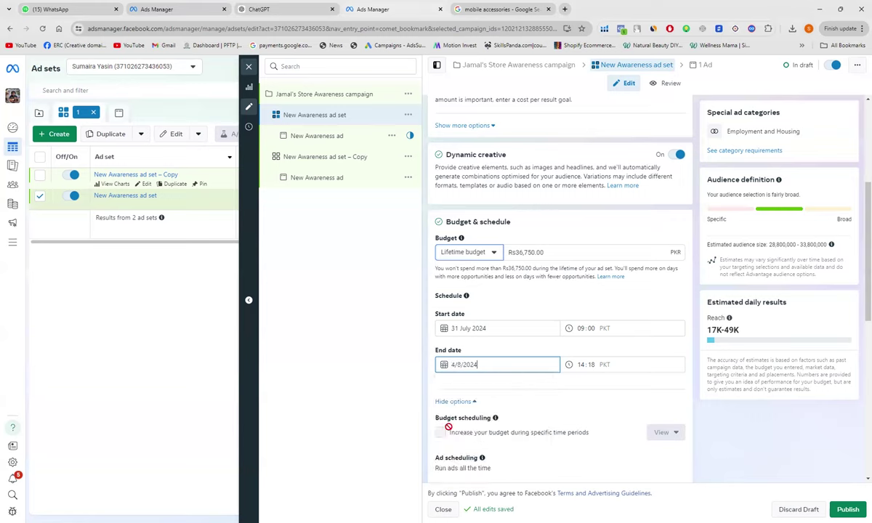
{"action": "left_click", "coordinate": [512, 369]}
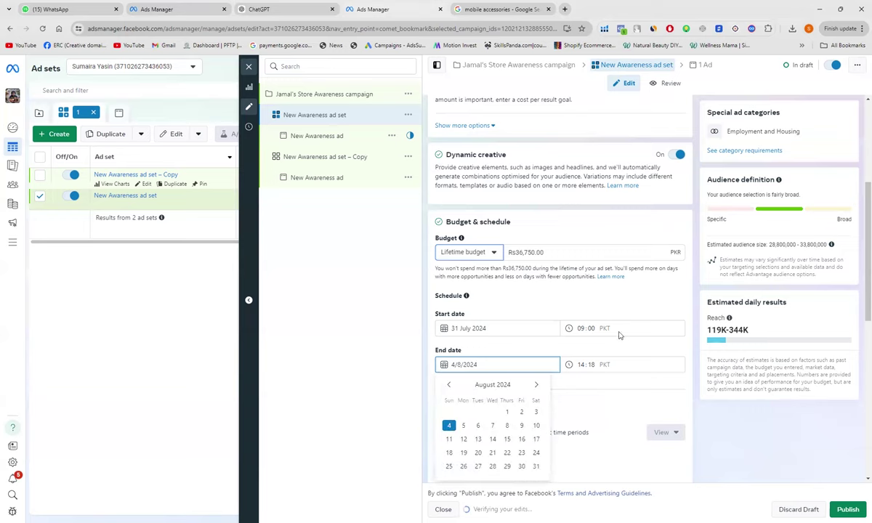
{"action": "left_click", "coordinate": [587, 369]}
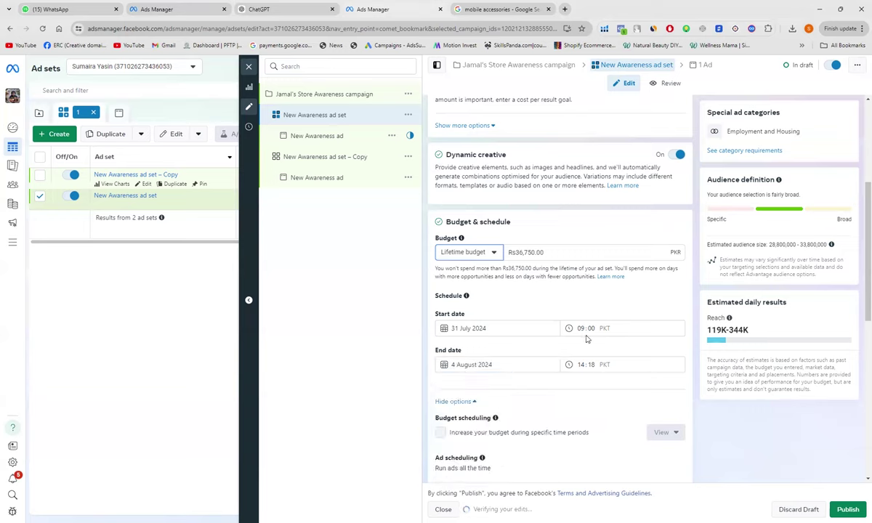
{"action": "left_click", "coordinate": [583, 366]}
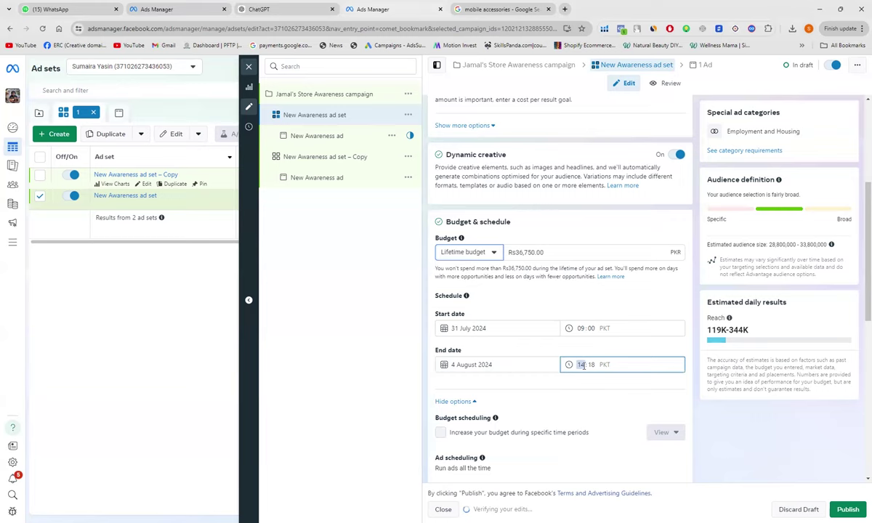
{"action": "type", "text": "09"}
{"action": "key", "text": "Tab"}
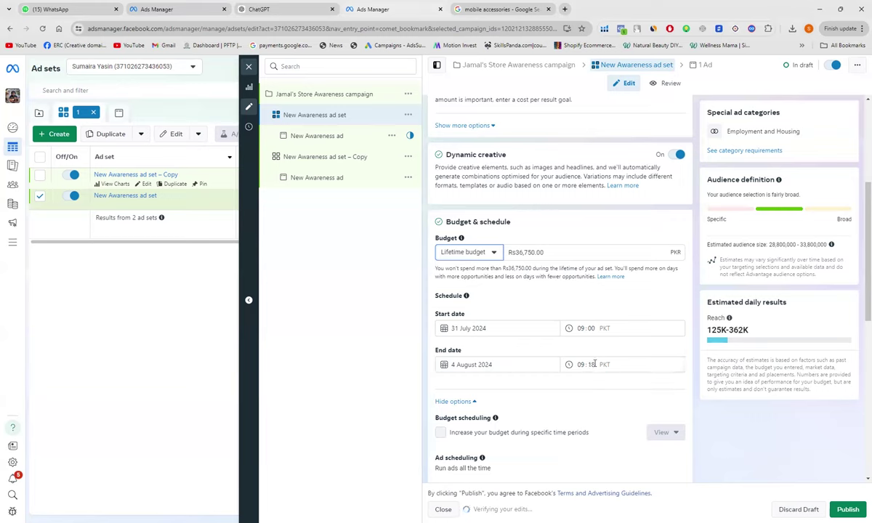
{"action": "left_click", "coordinate": [593, 366]}
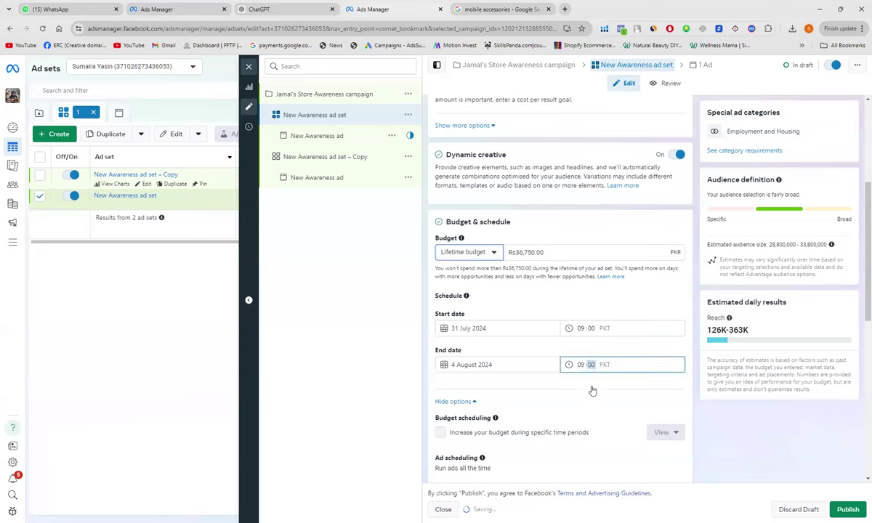
{"action": "left_click", "coordinate": [591, 390]}
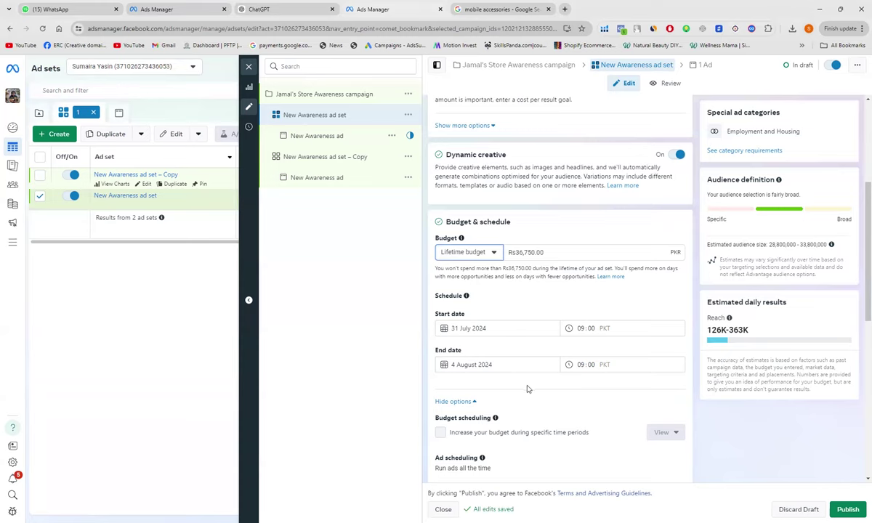
Set the New Awareness ad set's lifetime budget amount to Rs3,000.
{"action": "left_click", "coordinate": [536, 252]}
{"action": "key", "text": "BackSpace"}
{"action": "key", "text": "BackSpace"}
{"action": "key", "text": "BackSpace"}
{"action": "key", "text": "BackSpace"}
{"action": "key", "text": "BackSpace"}
{"action": "type", "text": "000"}
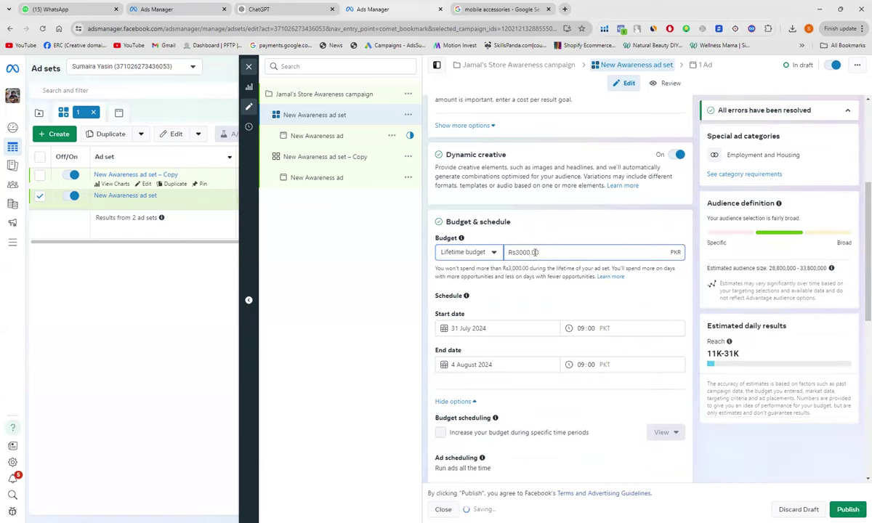
{"action": "left_click", "coordinate": [605, 405]}
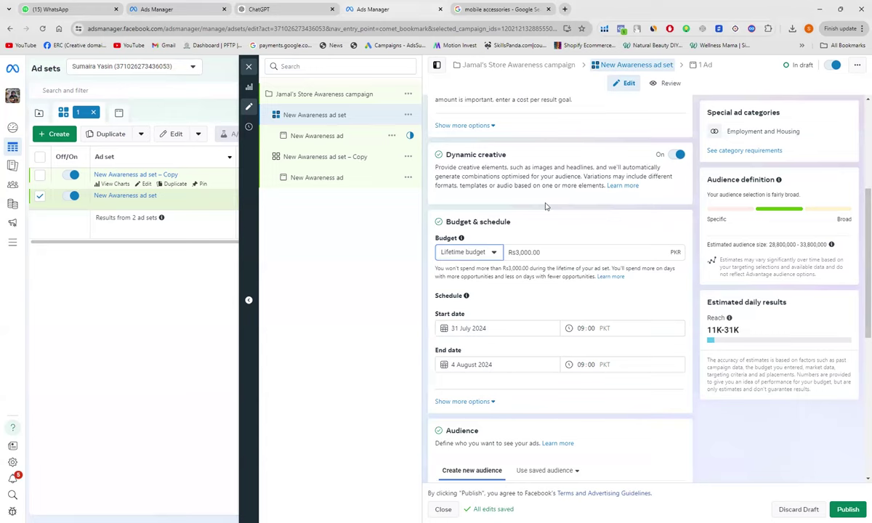
Change the New Awareness ad set to a daily budget of Rs360.
{"action": "left_click", "coordinate": [496, 253]}
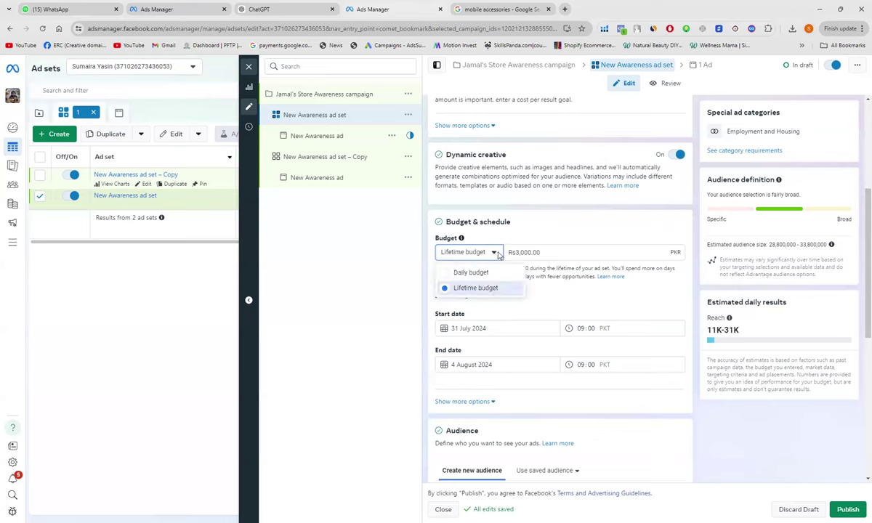
{"action": "left_click", "coordinate": [482, 272]}
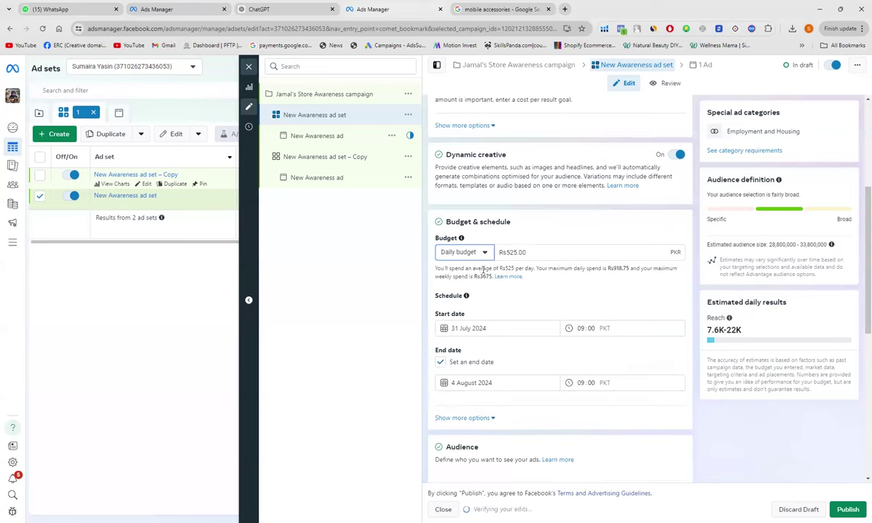
{"action": "left_click", "coordinate": [518, 253]}
{"action": "key", "text": "BackSpace"}
{"action": "key", "text": "BackSpace"}
{"action": "key", "text": "BackSpace"}
{"action": "type", "text": "360"}
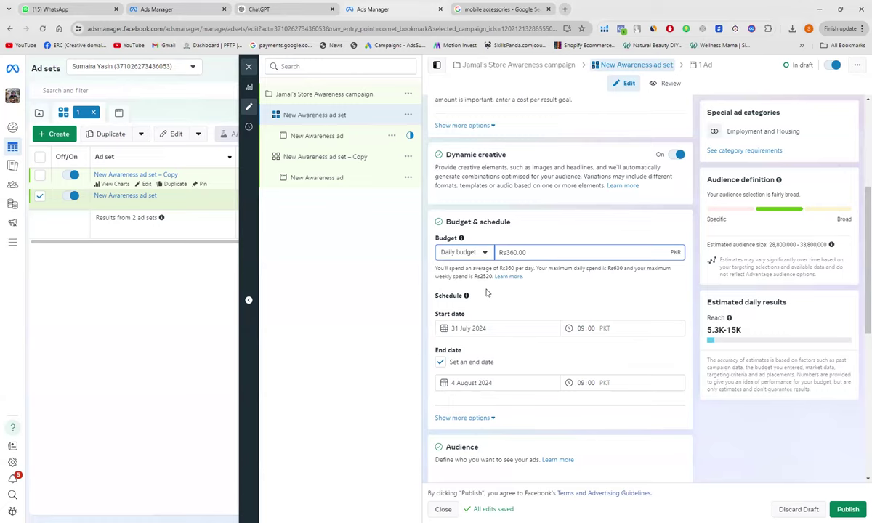
{"action": "key", "text": "shift+Tab"}
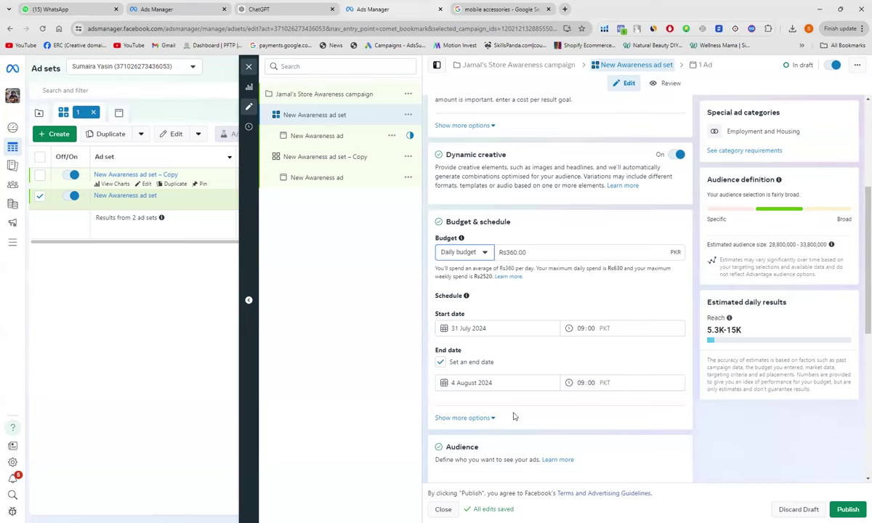
Show the additional budget and schedule options and enable increasing the budget during specific time periods.
{"action": "scroll", "coordinate": [513, 416], "scroll_direction": "down", "scroll_amount": 2}
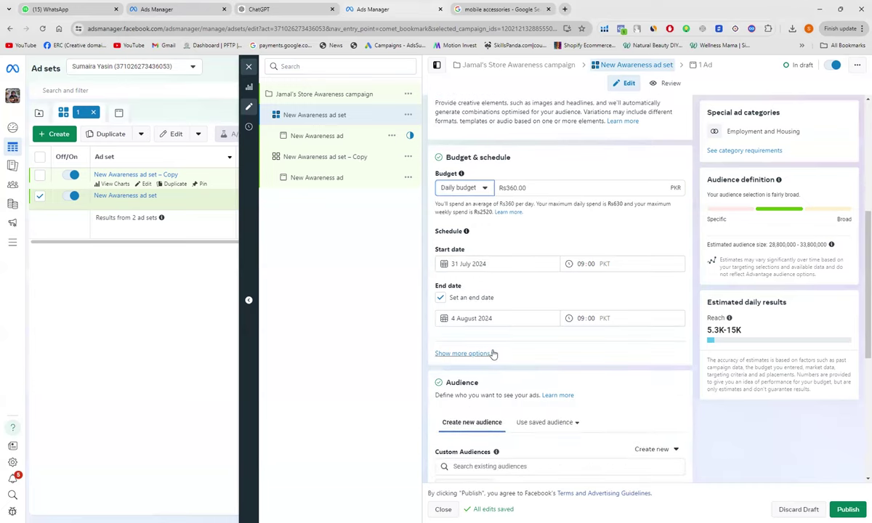
{"action": "left_click", "coordinate": [479, 354]}
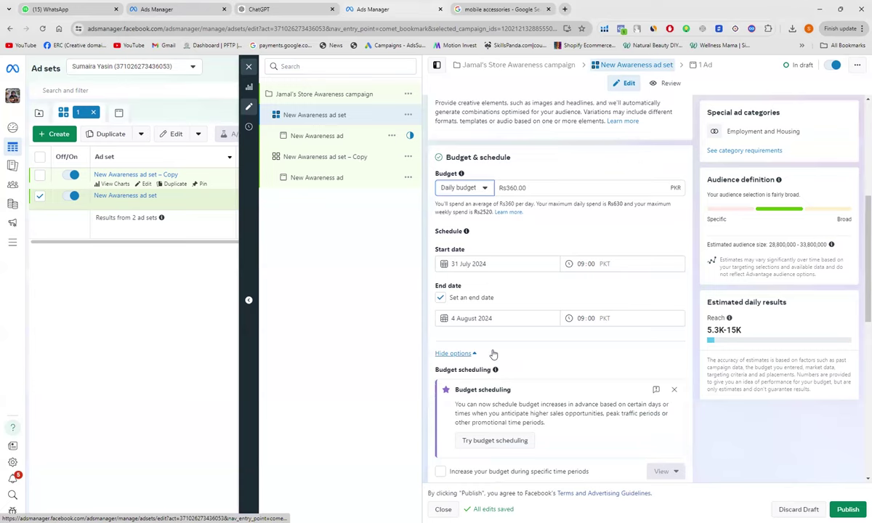
{"action": "left_click", "coordinate": [465, 354]}
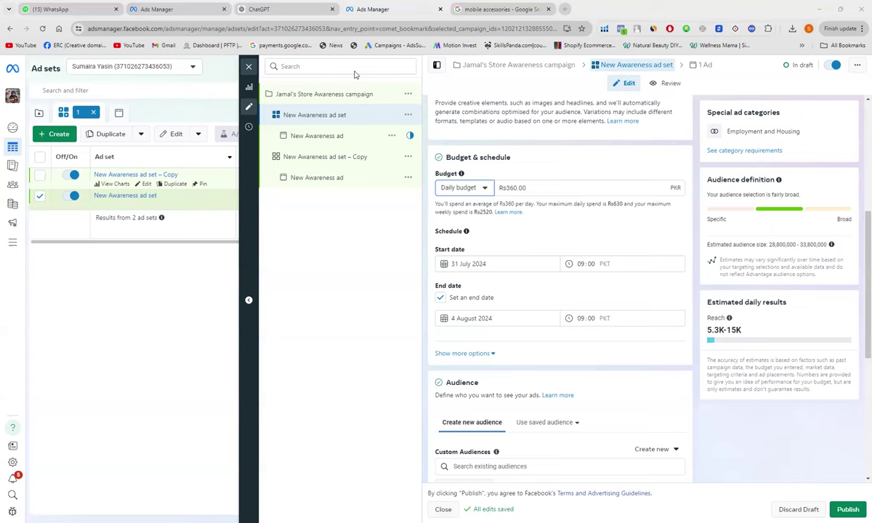
{"action": "left_click", "coordinate": [494, 356]}
{"action": "scroll", "coordinate": [551, 368], "scroll_direction": "down", "scroll_amount": 2}
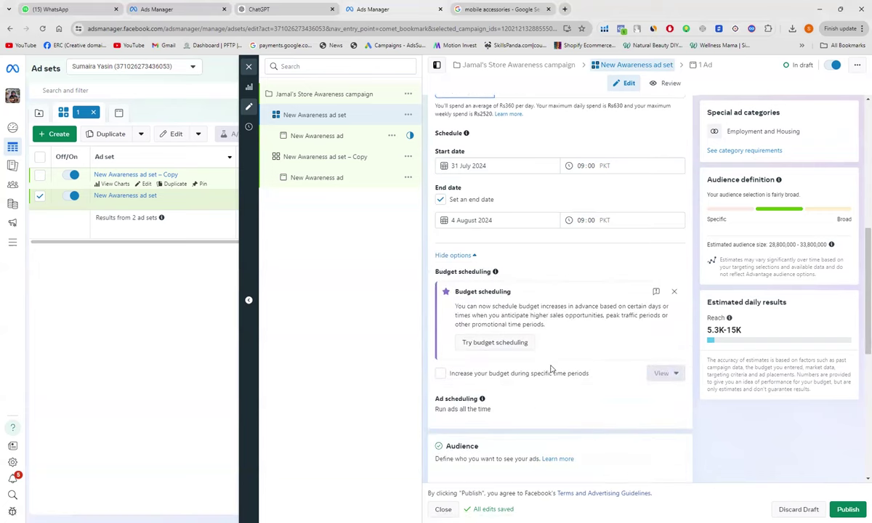
{"action": "scroll", "coordinate": [551, 368], "scroll_direction": "down", "scroll_amount": 1}
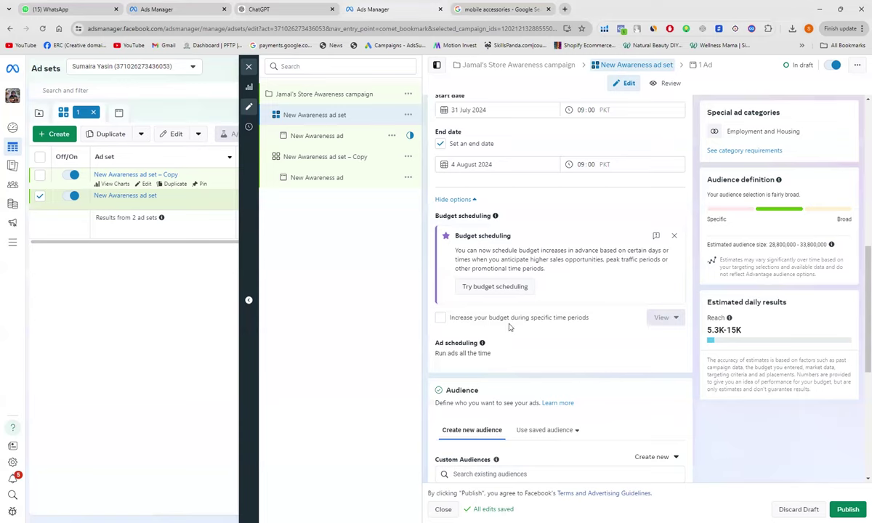
{"action": "left_click", "coordinate": [439, 318]}
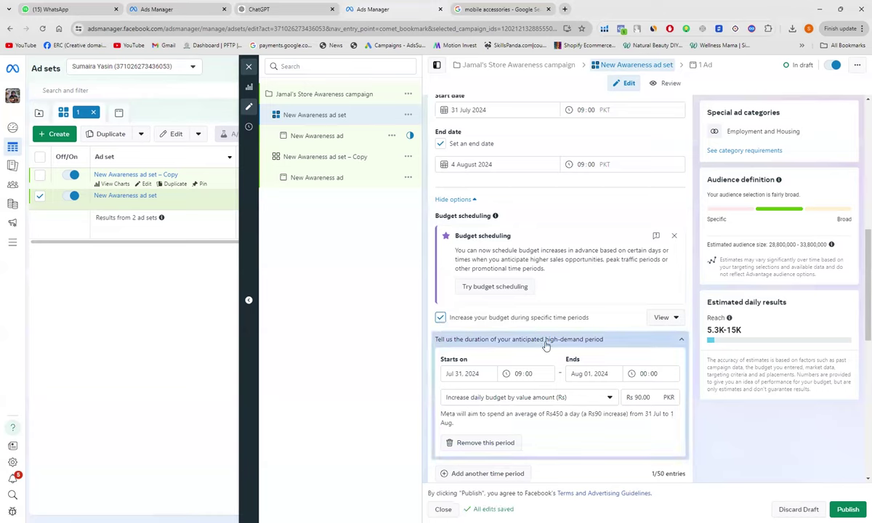
Collapse the high-demand period settings and dismiss the budget scheduling tip.
{"action": "scroll", "coordinate": [546, 343], "scroll_direction": "down", "scroll_amount": 1}
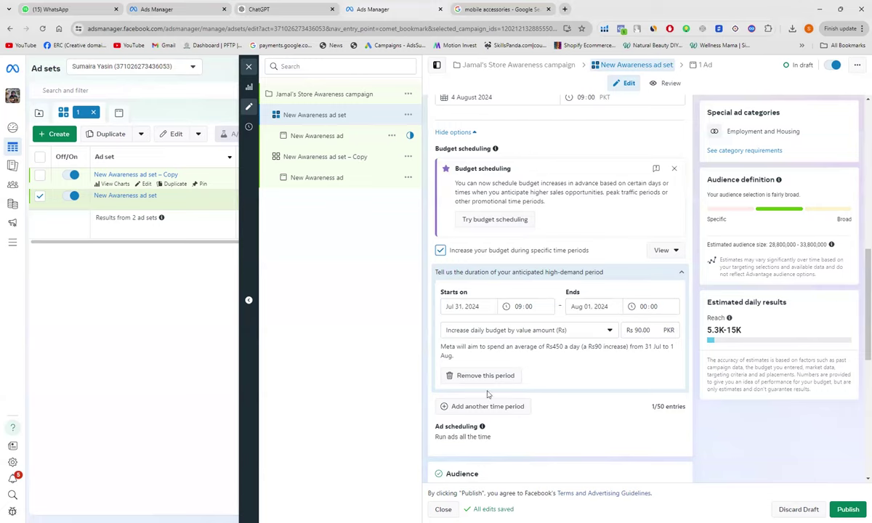
{"action": "left_click", "coordinate": [681, 272]}
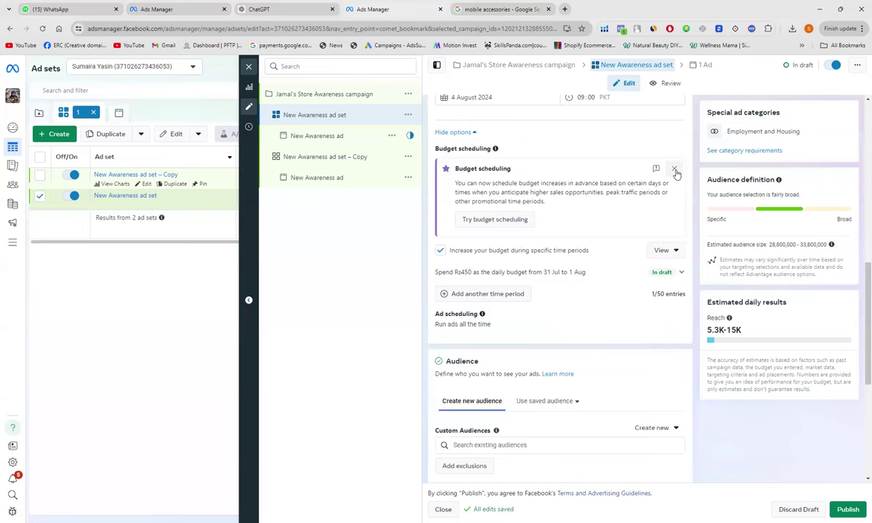
{"action": "left_click", "coordinate": [675, 169]}
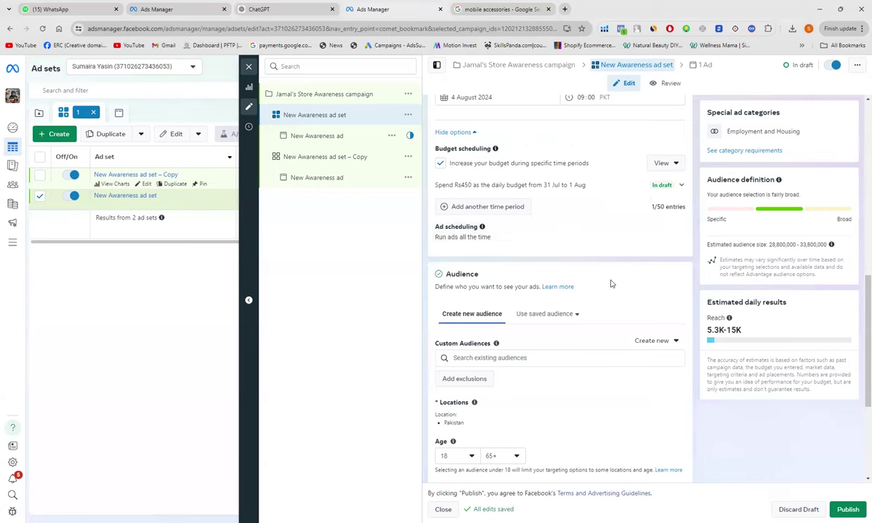
Examine the ad scheduling and audience settings, including the age explanation and the existing custom audiences.
{"action": "scroll", "coordinate": [613, 286], "scroll_direction": "down", "scroll_amount": 2}
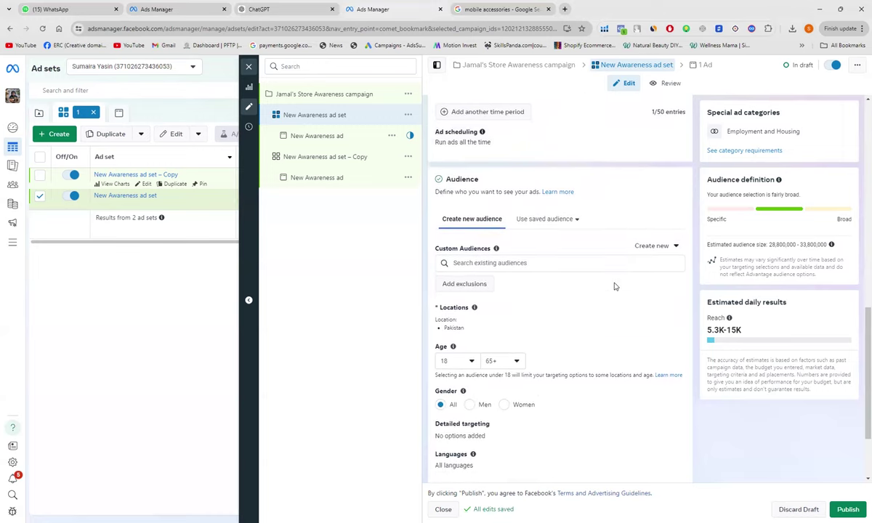
{"action": "scroll", "coordinate": [614, 286], "scroll_direction": "down", "scroll_amount": 1}
{"action": "scroll", "coordinate": [614, 286], "scroll_direction": "up", "scroll_amount": 1}
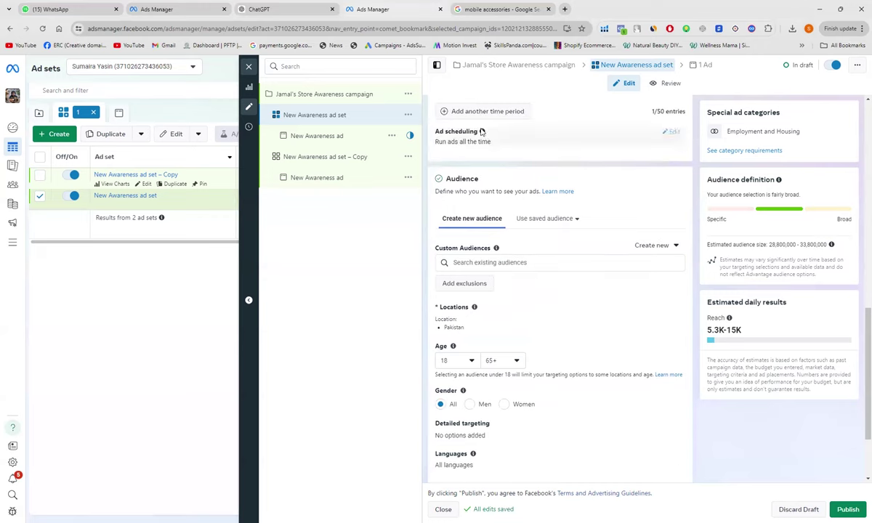
{"action": "mouse_move", "coordinate": [481, 131]}
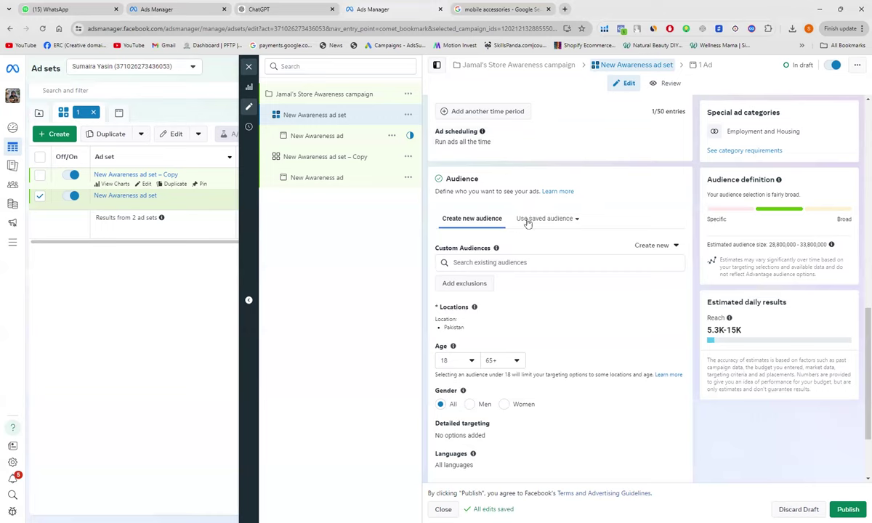
{"action": "scroll", "coordinate": [519, 233], "scroll_direction": "down", "scroll_amount": 2}
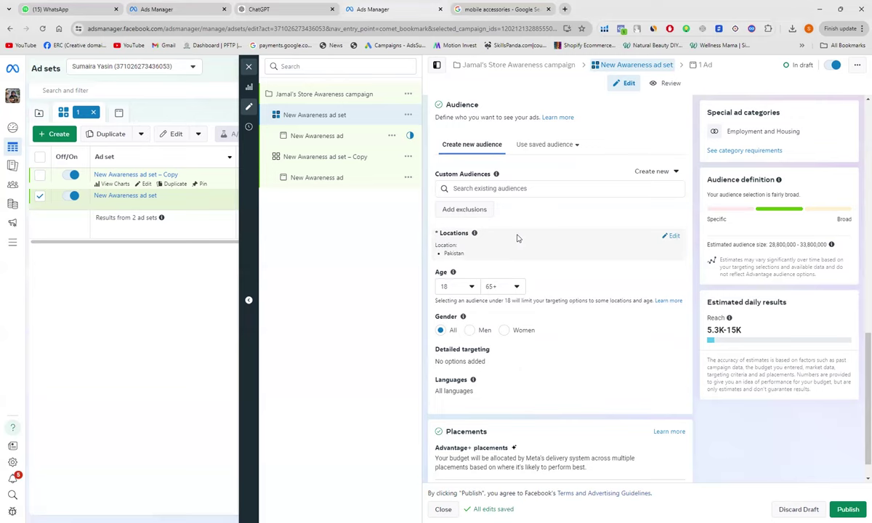
{"action": "mouse_move", "coordinate": [452, 272]}
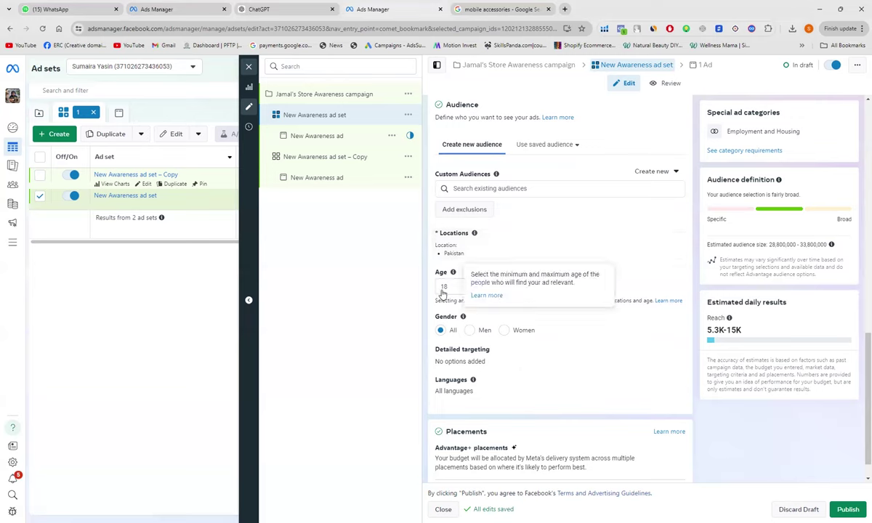
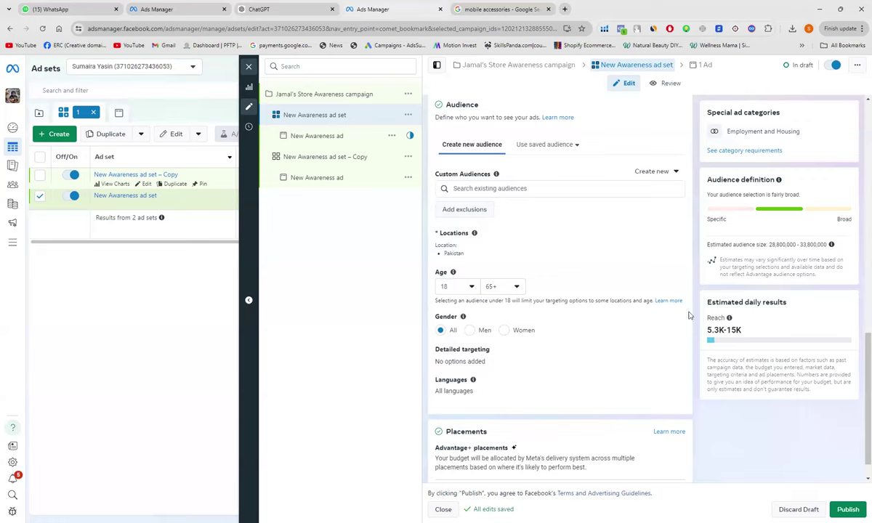
{"action": "left_click", "coordinate": [507, 188]}
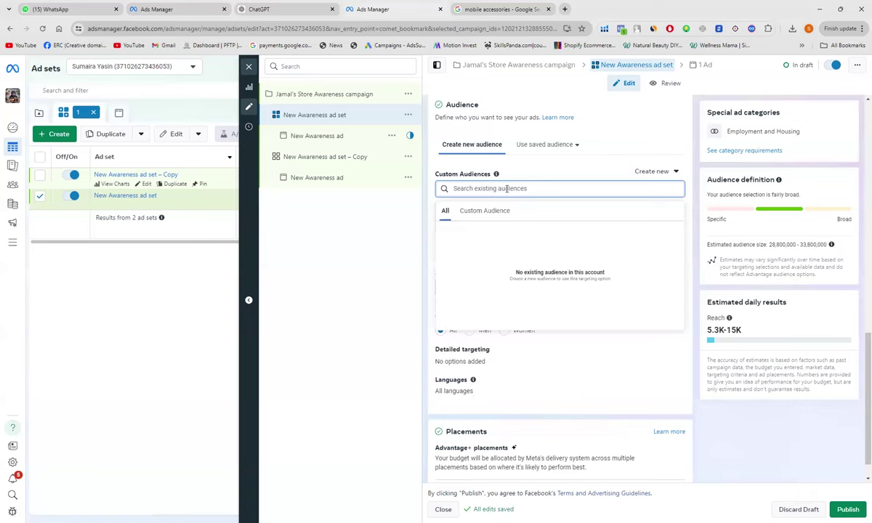
{"action": "left_click", "coordinate": [376, 285]}
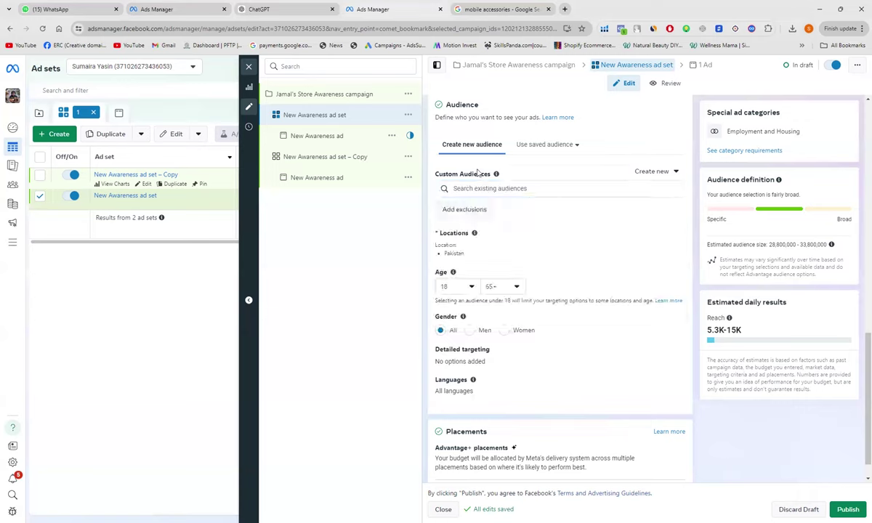
Start creating a new custom audience with Website as its source.
{"action": "left_click", "coordinate": [656, 172]}
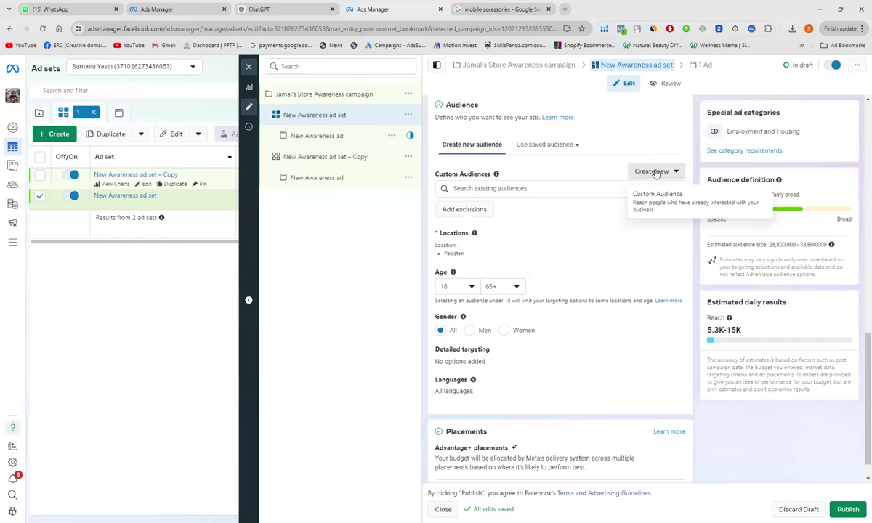
{"action": "left_click", "coordinate": [659, 197]}
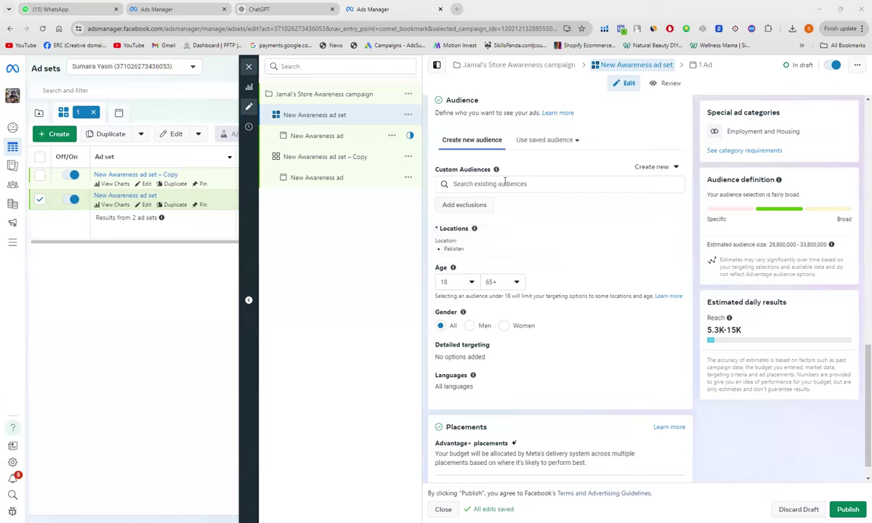
{"action": "left_click", "coordinate": [647, 169]}
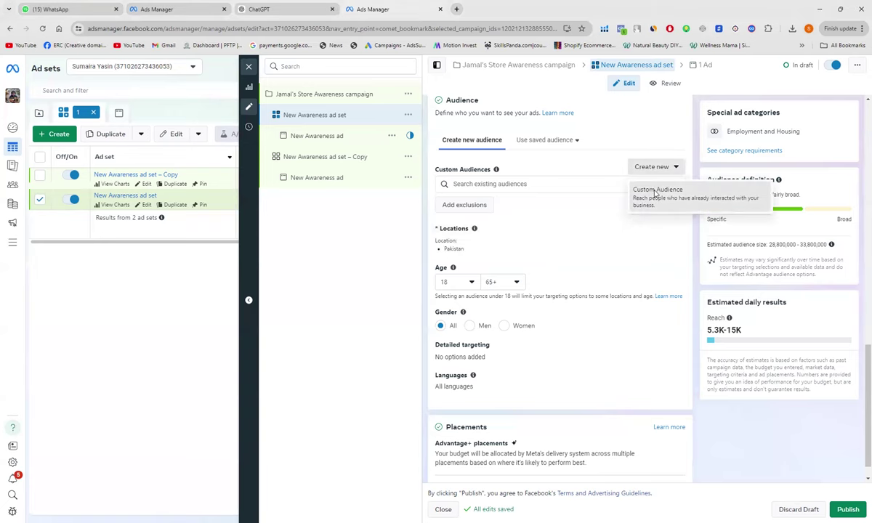
{"action": "left_click", "coordinate": [656, 193]}
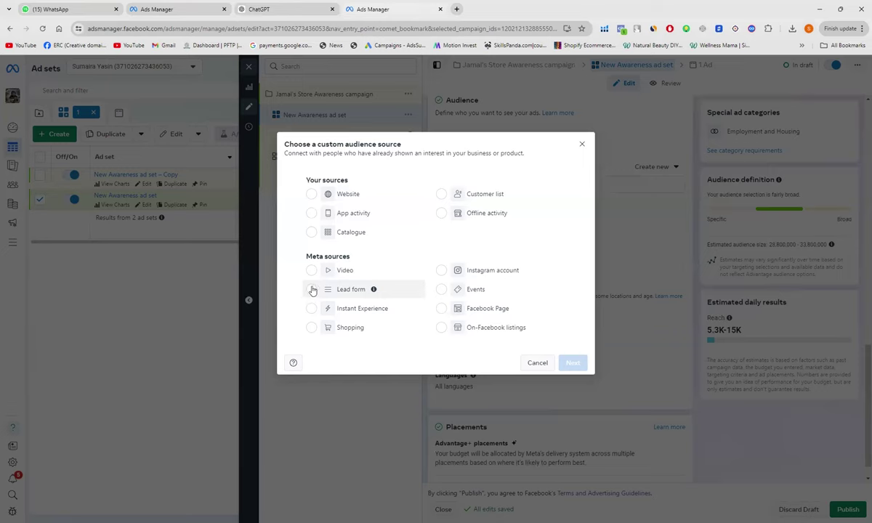
{"action": "left_click", "coordinate": [311, 195]}
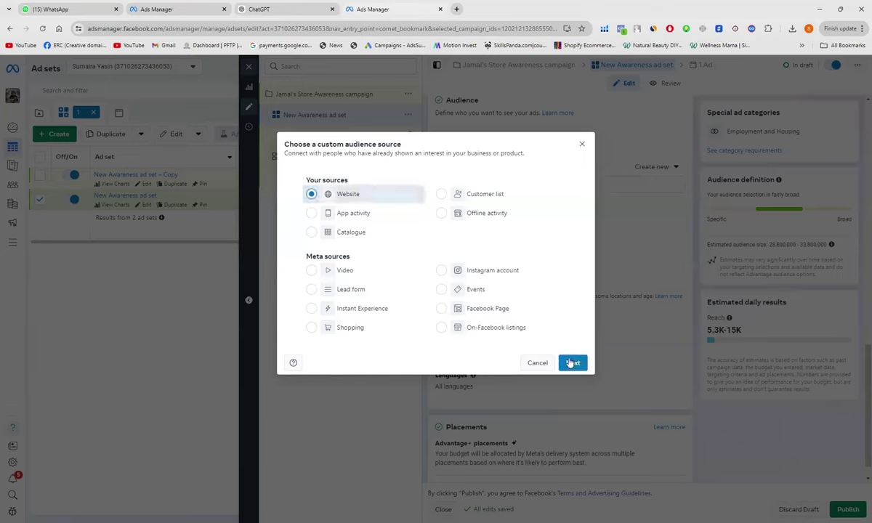
{"action": "left_click", "coordinate": [572, 362]}
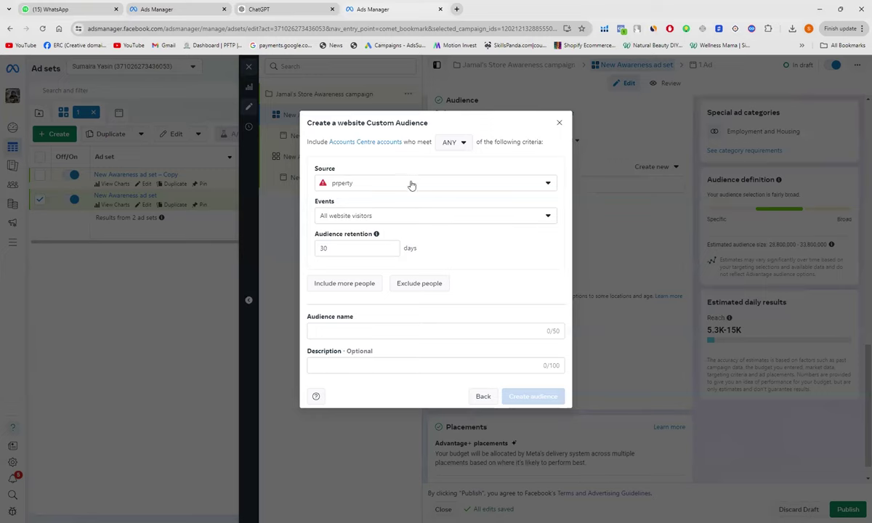
Try the Visitors by time spent event for the website custom audience, and close the dialog without creating the audience.
{"action": "left_click", "coordinate": [550, 187]}
{"action": "left_click", "coordinate": [549, 215]}
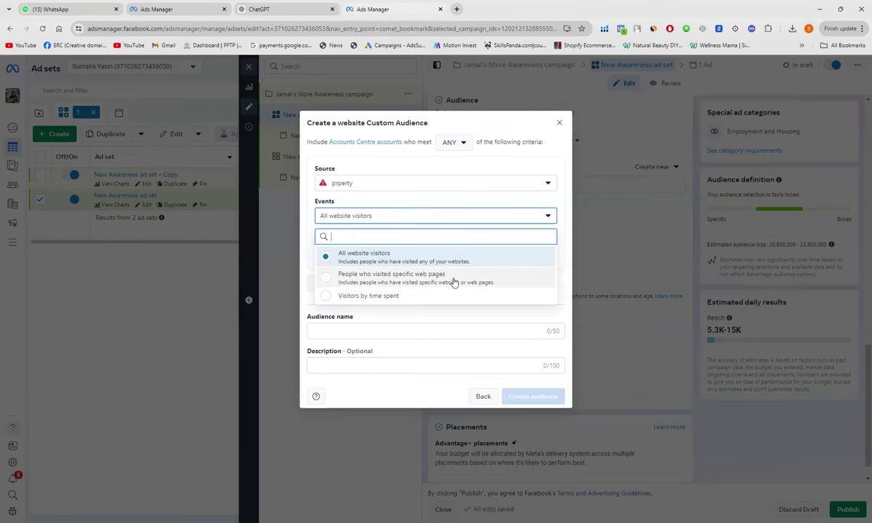
{"action": "left_click", "coordinate": [399, 301]}
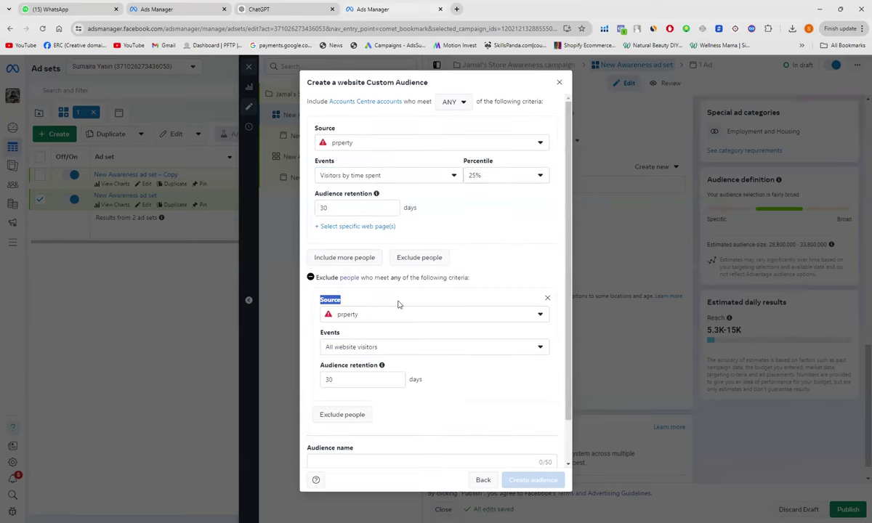
{"action": "left_click_drag", "start_coordinate": [398, 304], "coordinate": [508, 266]}
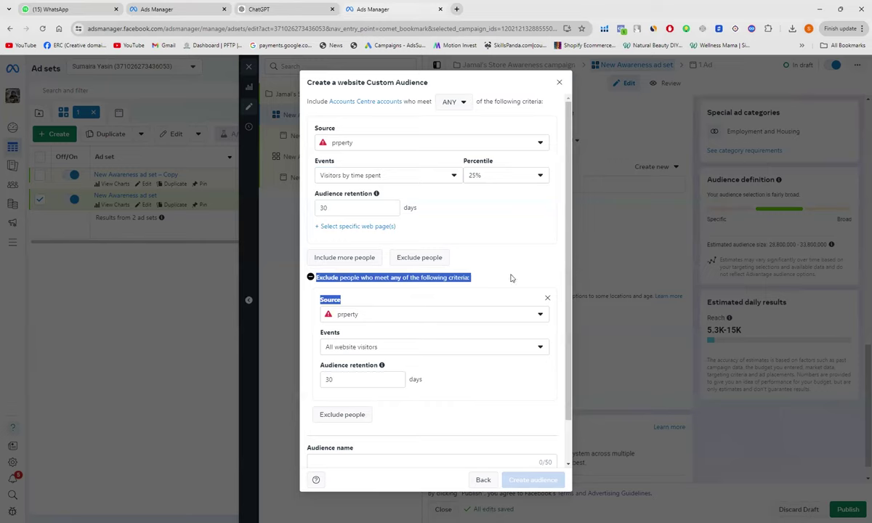
{"action": "left_click", "coordinate": [440, 199]}
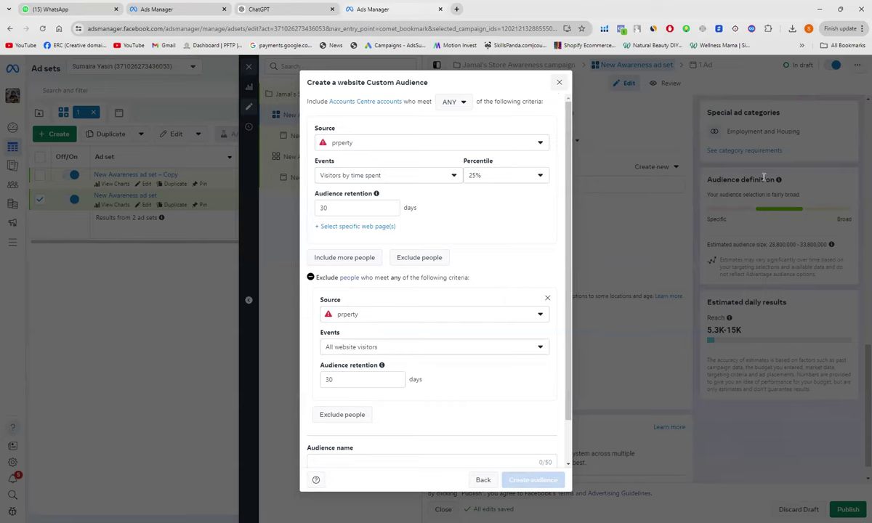
{"action": "left_click", "coordinate": [558, 84]}
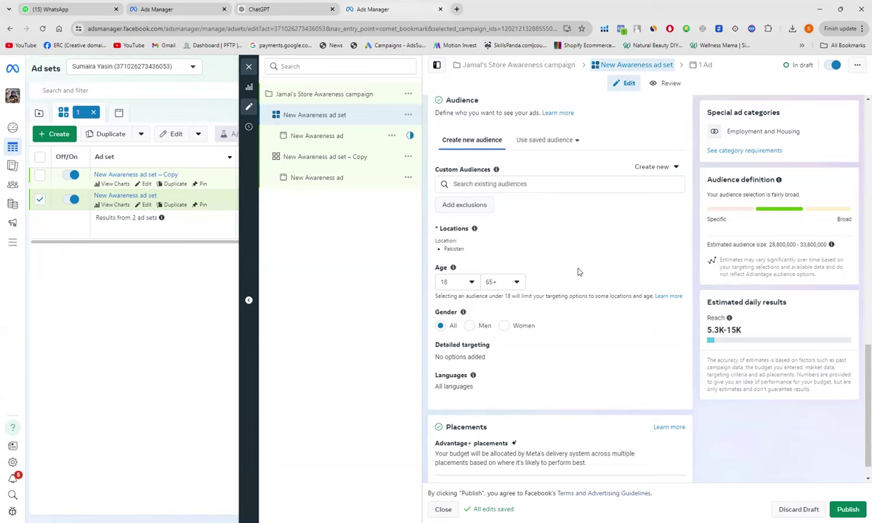
Replace Pakistan with Lahore, Punjab as the New Awareness ad set's included audience location.
{"action": "scroll", "coordinate": [579, 272], "scroll_direction": "down", "scroll_amount": 1}
{"action": "scroll", "coordinate": [580, 269], "scroll_direction": "down", "scroll_amount": 1}
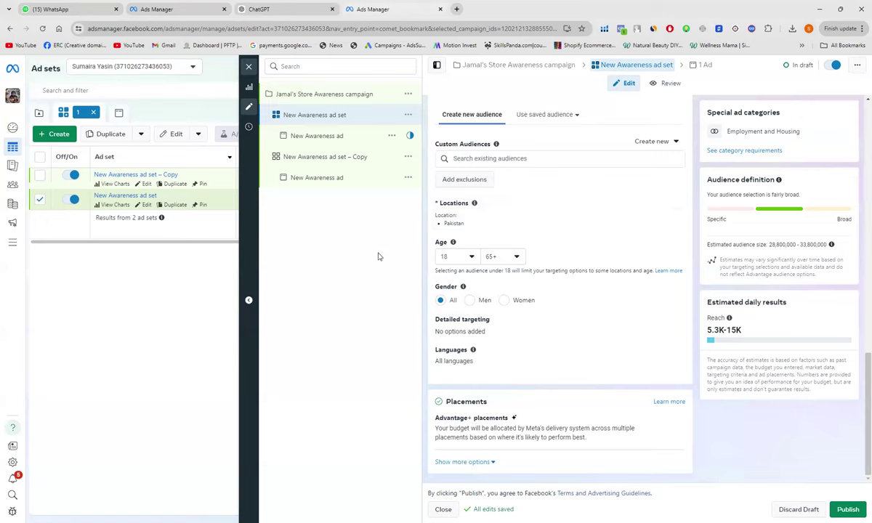
{"action": "left_click", "coordinate": [673, 210]}
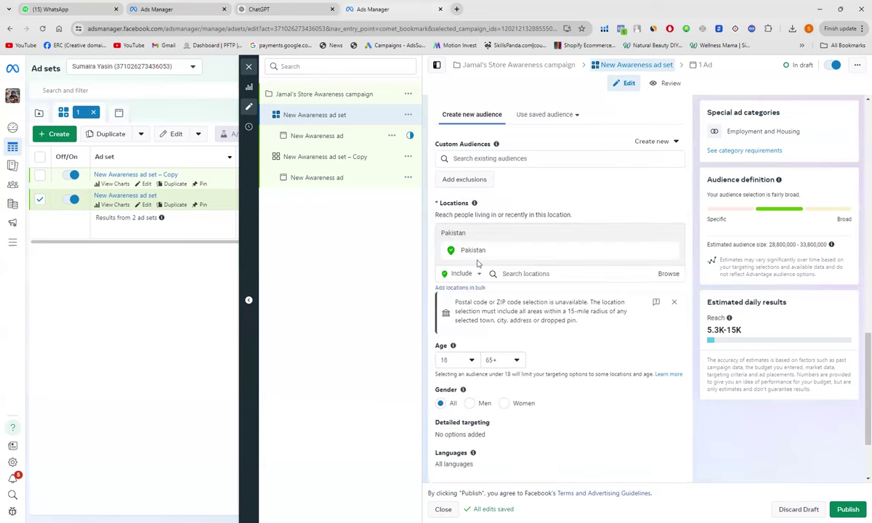
{"action": "left_click", "coordinate": [670, 252]}
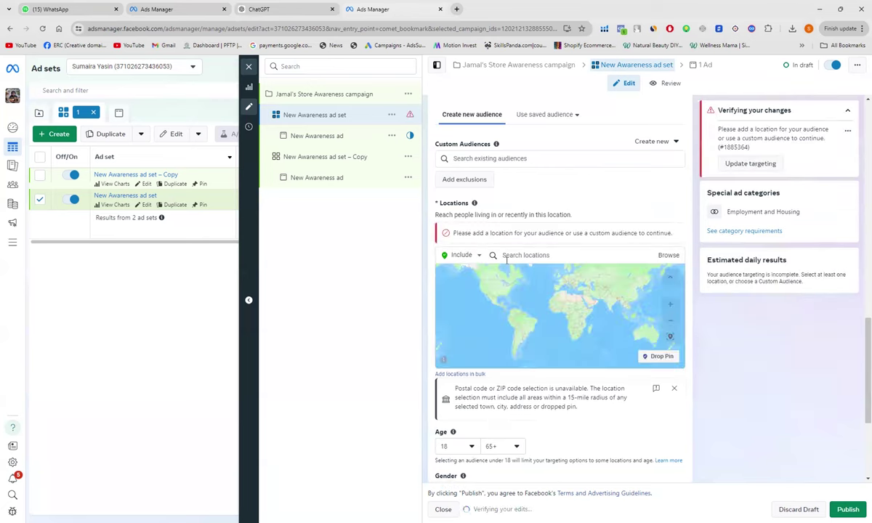
{"action": "left_click", "coordinate": [507, 259]}
{"action": "type", "text": "Lahore"}
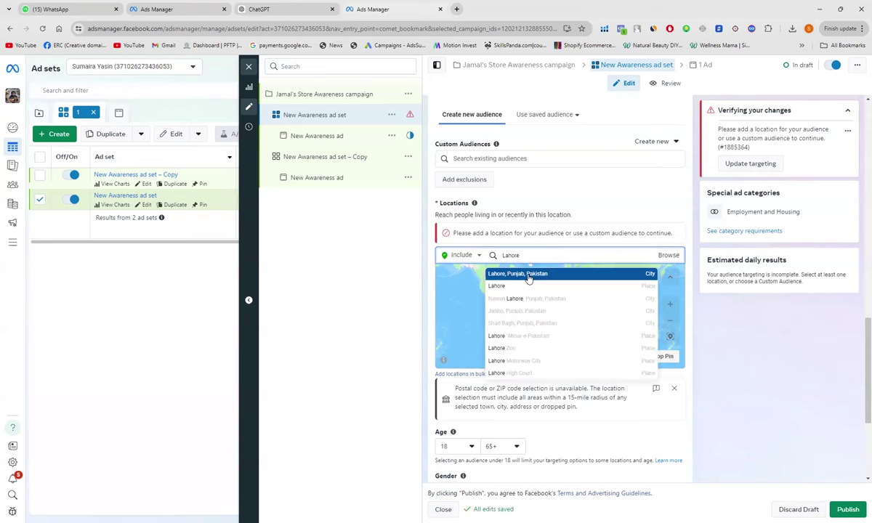
{"action": "left_click", "coordinate": [528, 274]}
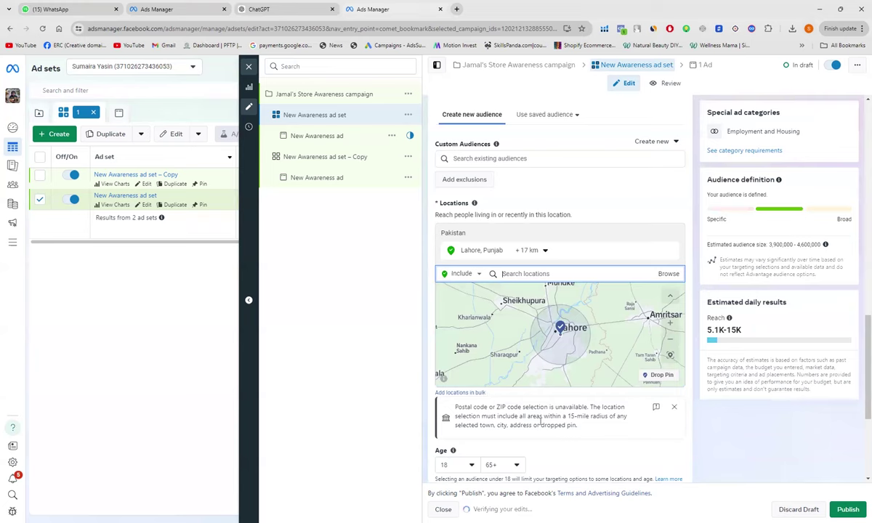
Set the audience's maximum age to 35.
{"action": "scroll", "coordinate": [540, 426], "scroll_direction": "down", "scroll_amount": 3}
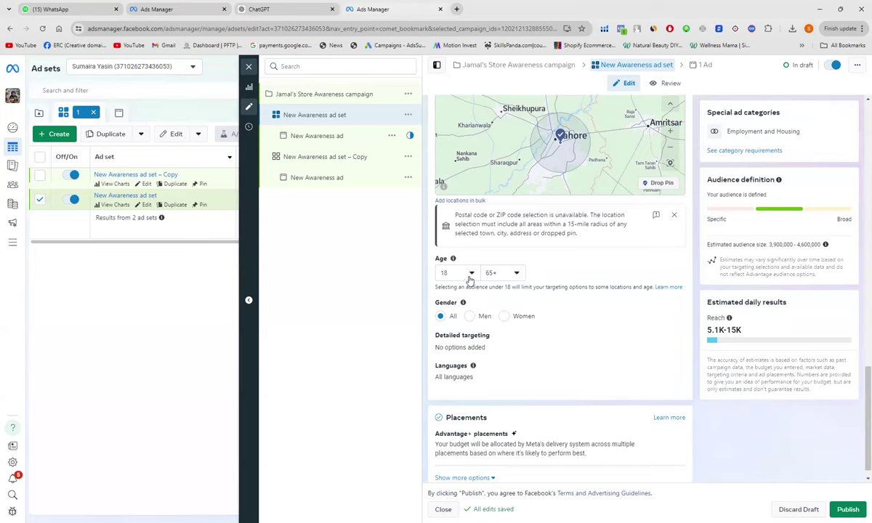
{"action": "left_click", "coordinate": [517, 274]}
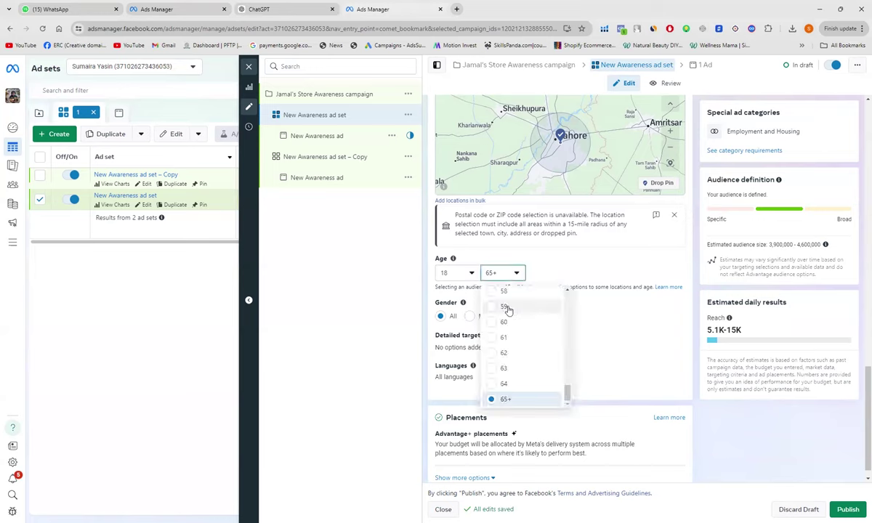
{"action": "scroll", "coordinate": [508, 310], "scroll_direction": "up", "scroll_amount": 1}
{"action": "scroll", "coordinate": [507, 310], "scroll_direction": "up", "scroll_amount": 2}
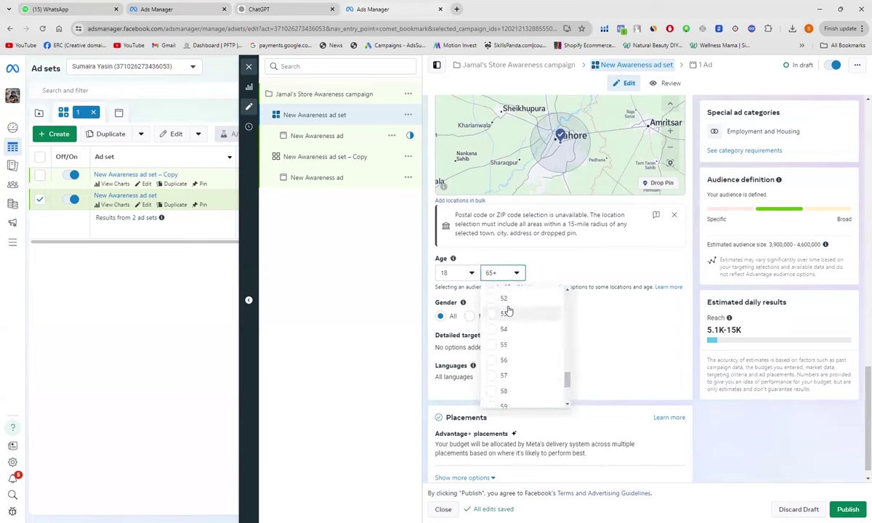
{"action": "scroll", "coordinate": [507, 310], "scroll_direction": "up", "scroll_amount": 1}
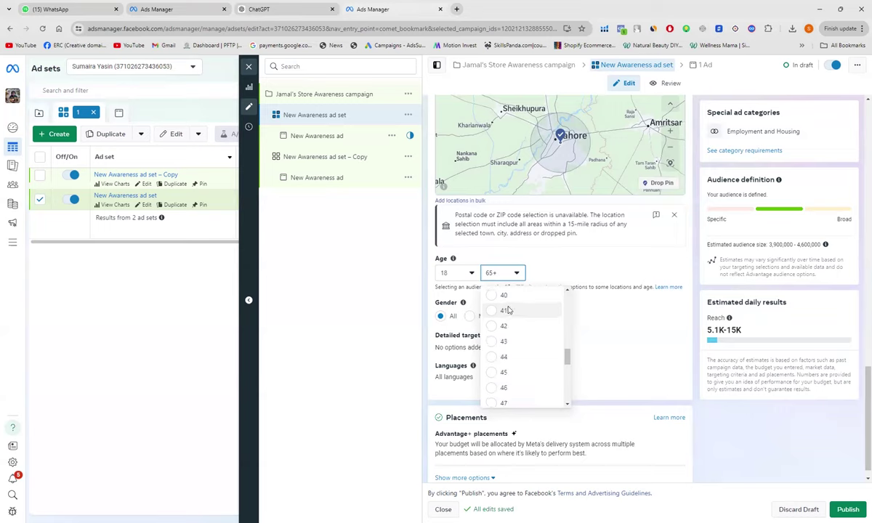
{"action": "scroll", "coordinate": [508, 311], "scroll_direction": "up", "scroll_amount": 1}
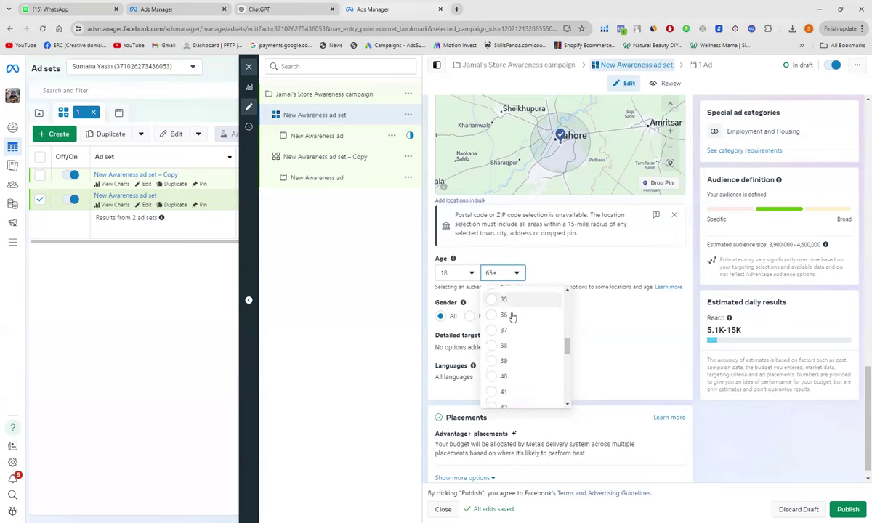
{"action": "left_click", "coordinate": [507, 300]}
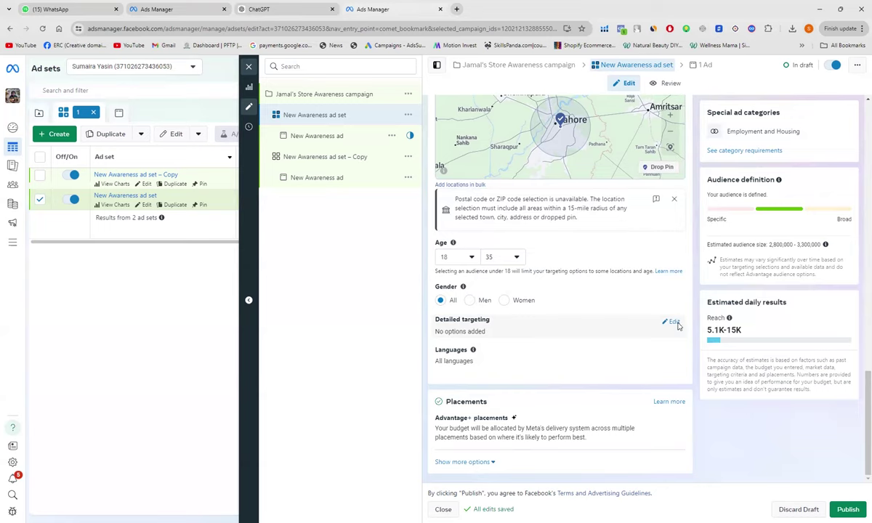
Add the interest Electronics (computers & electronics) to the ad set's detailed targeting.
{"action": "left_click", "coordinate": [560, 345]}
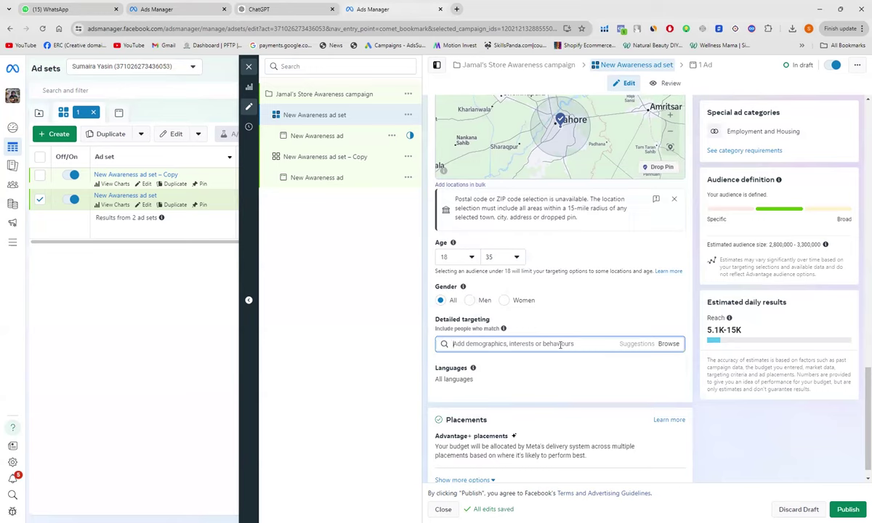
{"action": "type", "text": "electronics"}
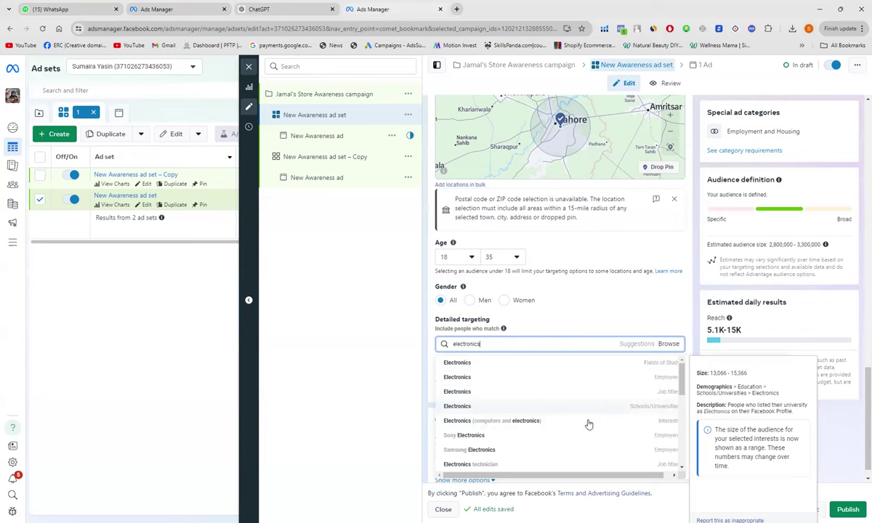
{"action": "left_click", "coordinate": [478, 420]}
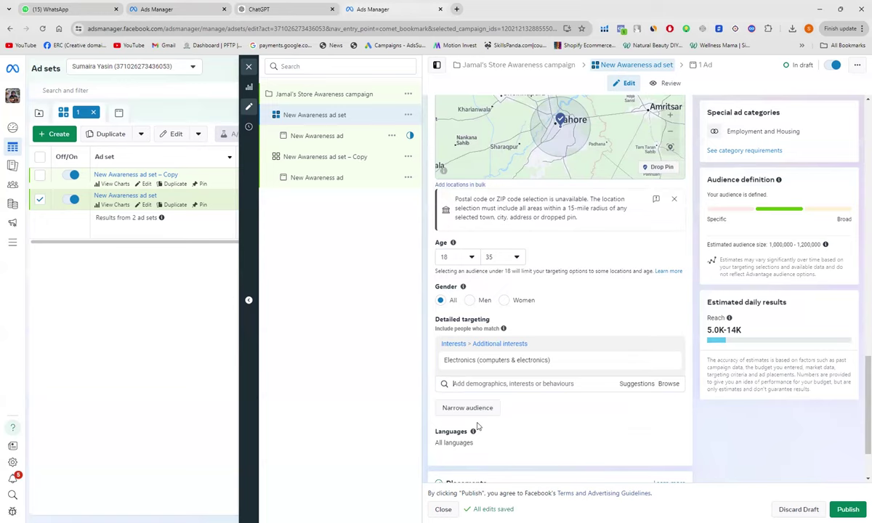
Search detailed targeting for "mobiles" and add the Mobile phones (smartphone) interest.
{"action": "type", "text": "mobiles"}
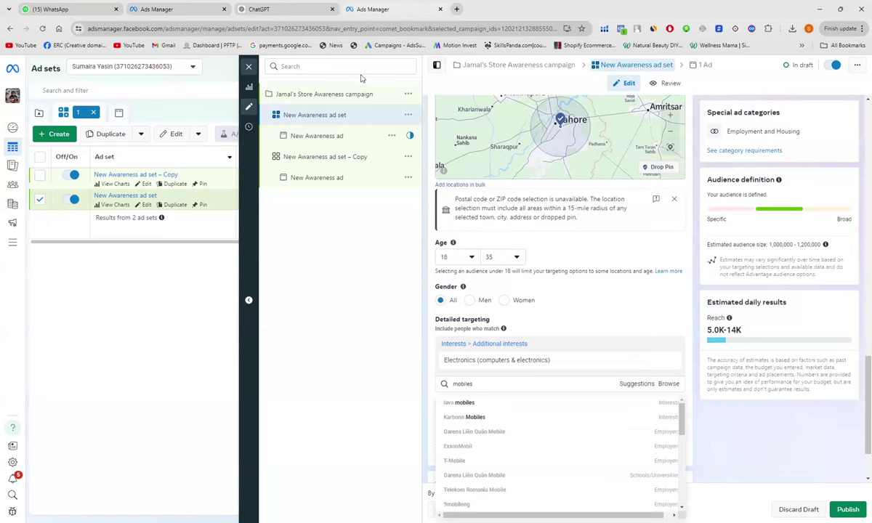
{"action": "left_click", "coordinate": [462, 375]}
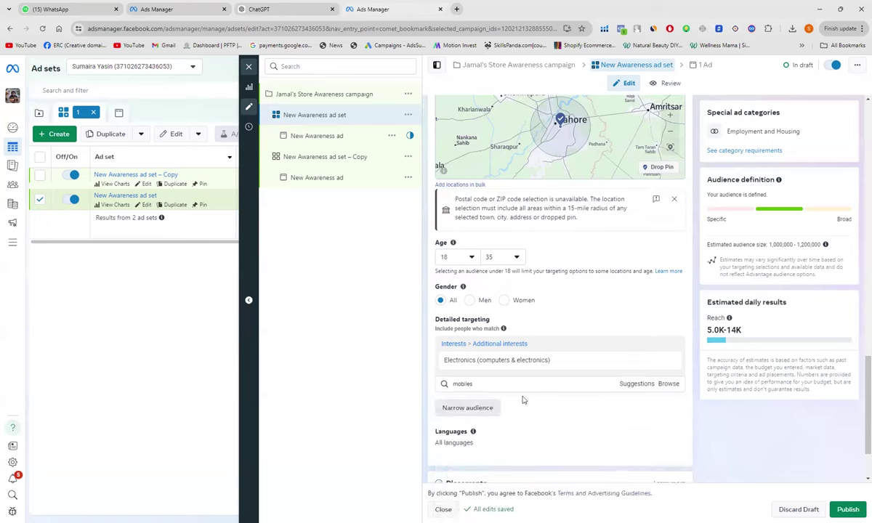
{"action": "double_click", "coordinate": [484, 384]}
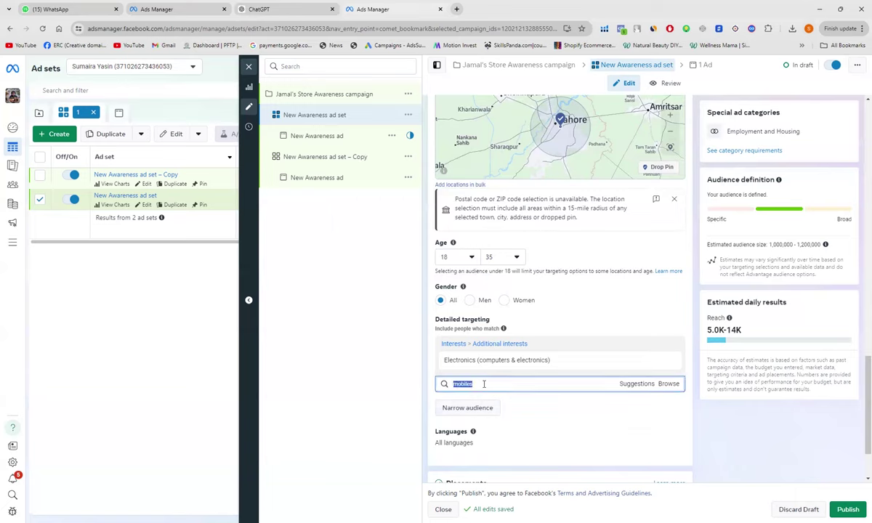
{"action": "left_click", "coordinate": [484, 383]}
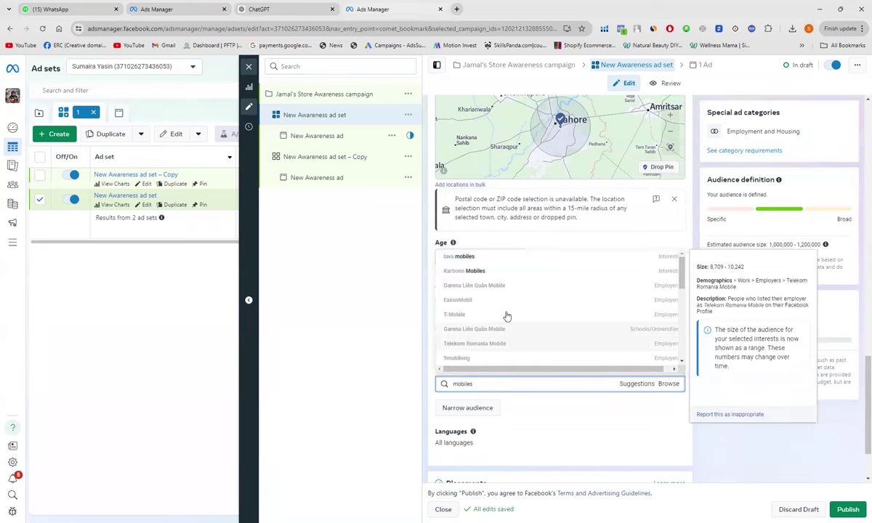
{"action": "scroll", "coordinate": [507, 316], "scroll_direction": "down", "scroll_amount": 2}
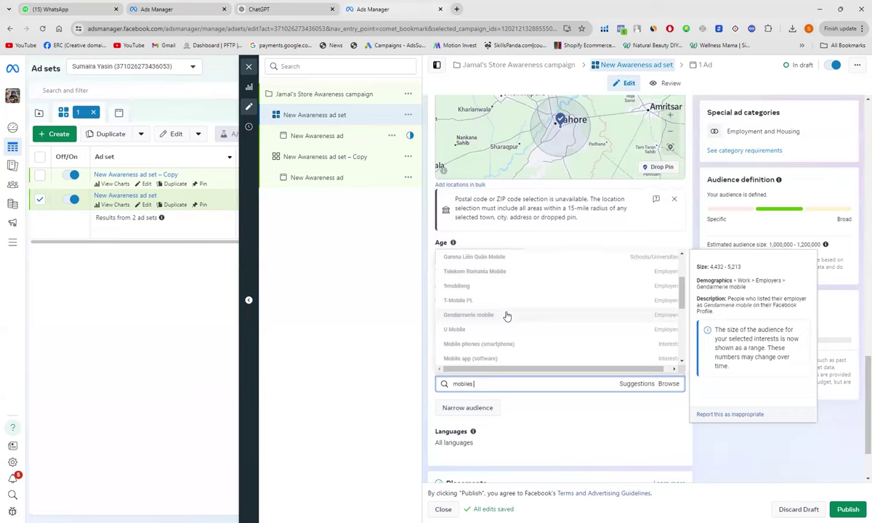
{"action": "scroll", "coordinate": [649, 322], "scroll_direction": "down", "scroll_amount": 1}
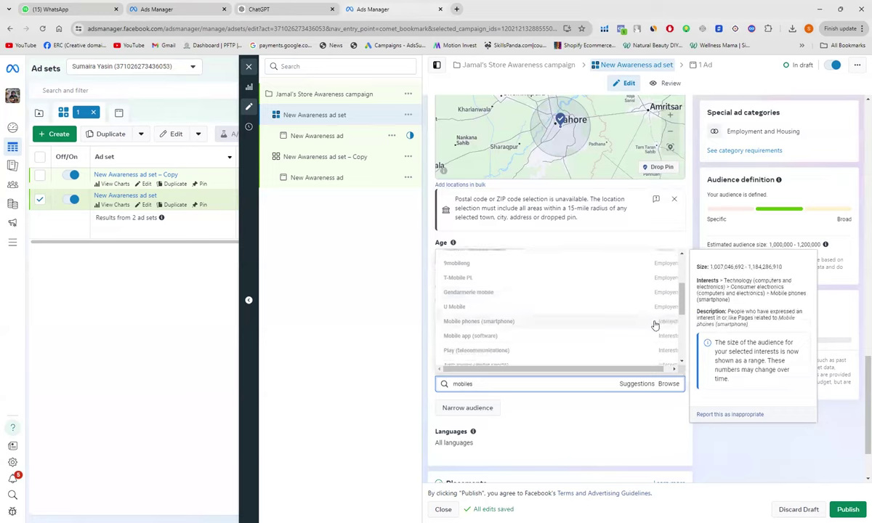
{"action": "left_click", "coordinate": [485, 325]}
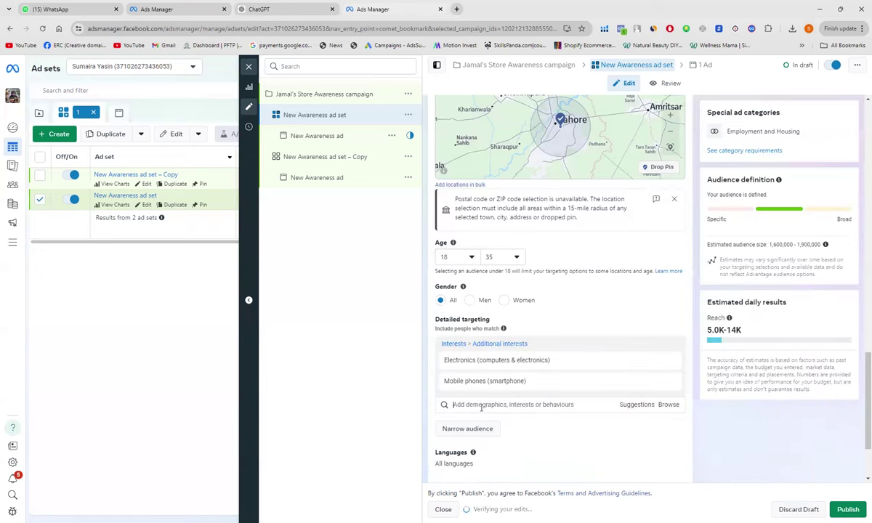
Search detailed targeting for "mobile accessories" and add the Mobile phone accessories interest.
{"action": "type", "text": "mobile adcce"}
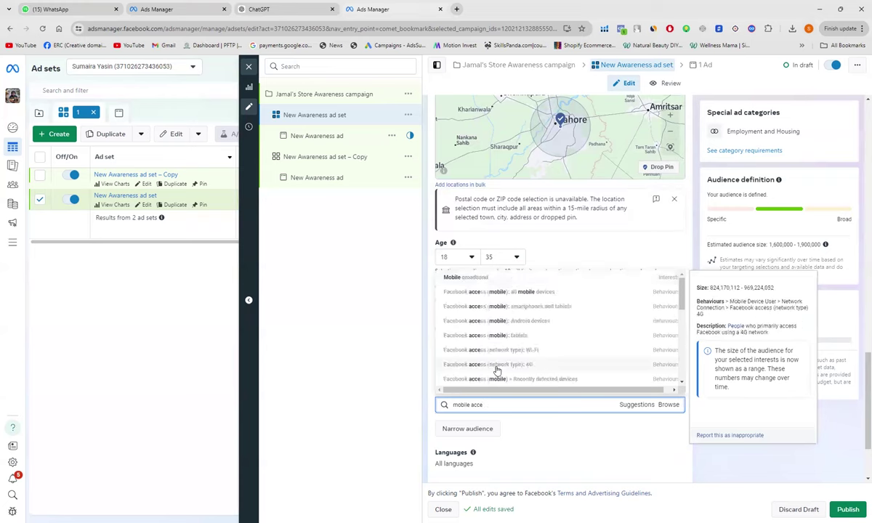
{"action": "type", "text": "ssories"}
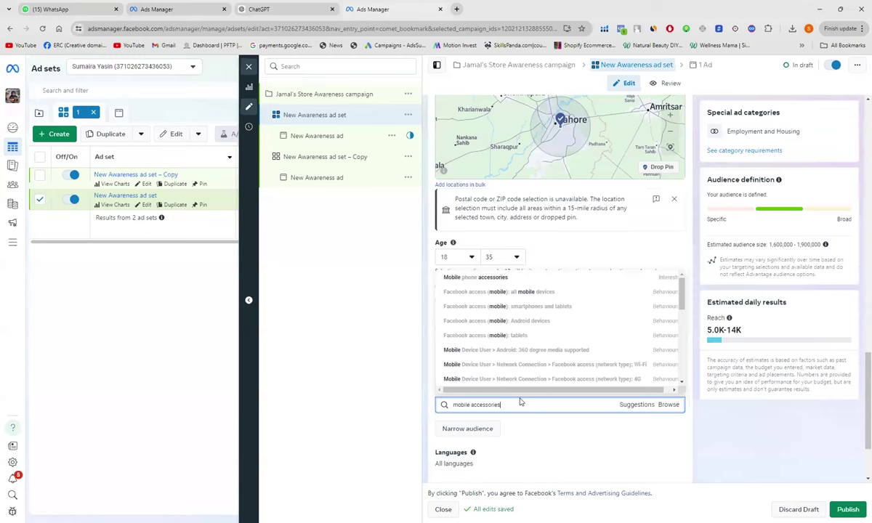
{"action": "left_click", "coordinate": [498, 283]}
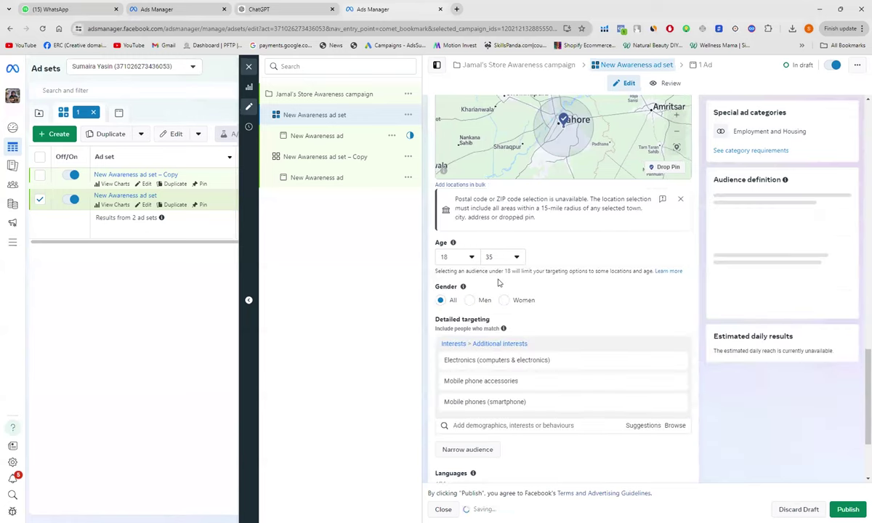
{"action": "left_click", "coordinate": [486, 425]}
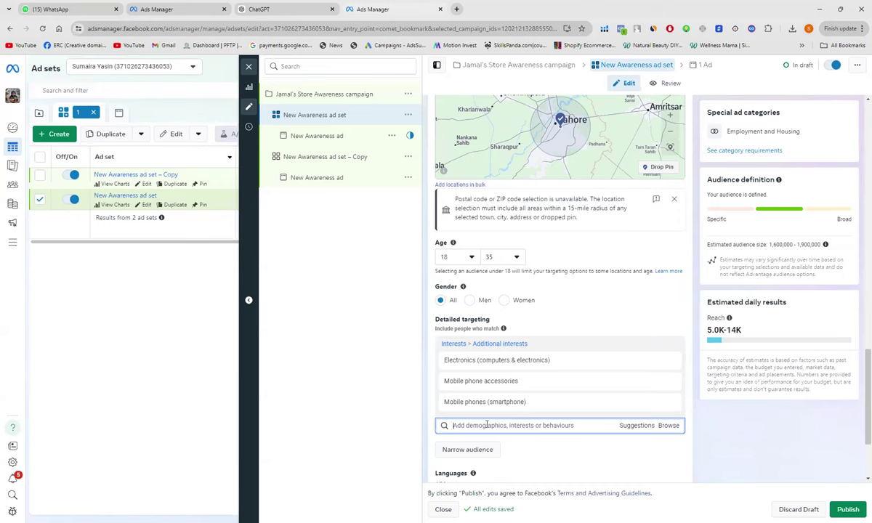
Switch to ChatGPT, review its suggested audience segments and interests for mobile accessories, and return to the ad set in Ads Manager.
{"action": "left_click", "coordinate": [275, 11]}
{"action": "scroll", "coordinate": [601, 219], "scroll_direction": "up", "scroll_amount": 5}
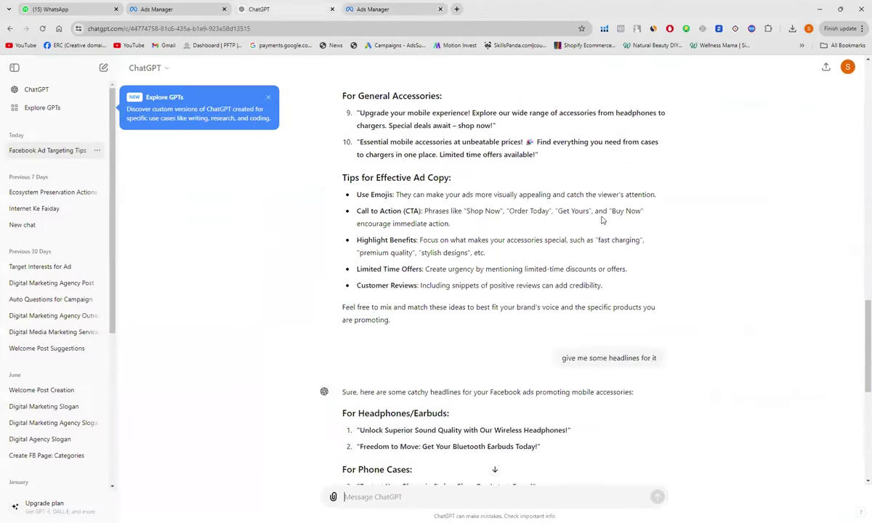
{"action": "scroll", "coordinate": [601, 220], "scroll_direction": "up", "scroll_amount": 5}
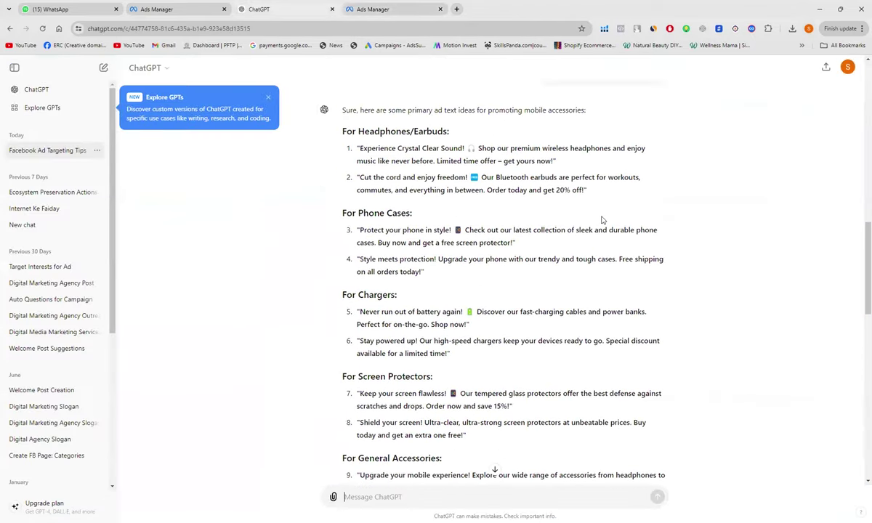
{"action": "scroll", "coordinate": [602, 220], "scroll_direction": "up", "scroll_amount": 10}
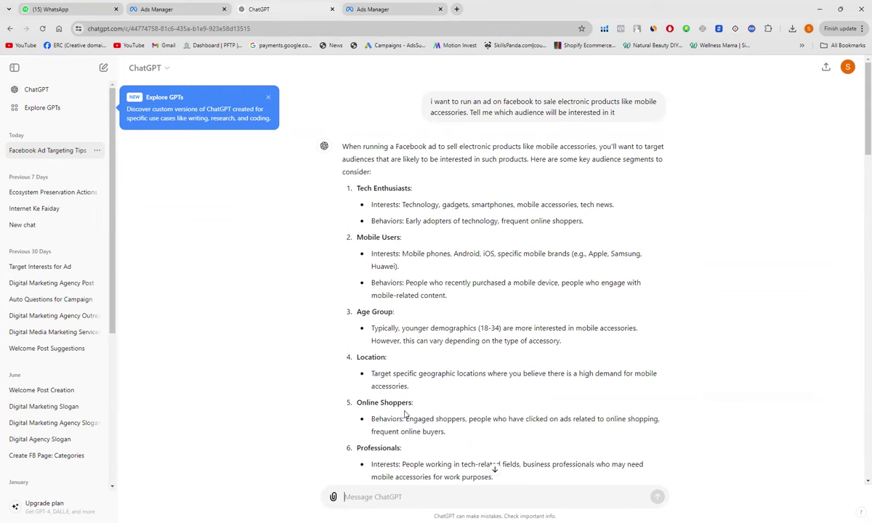
{"action": "scroll", "coordinate": [405, 414], "scroll_direction": "down", "scroll_amount": 2}
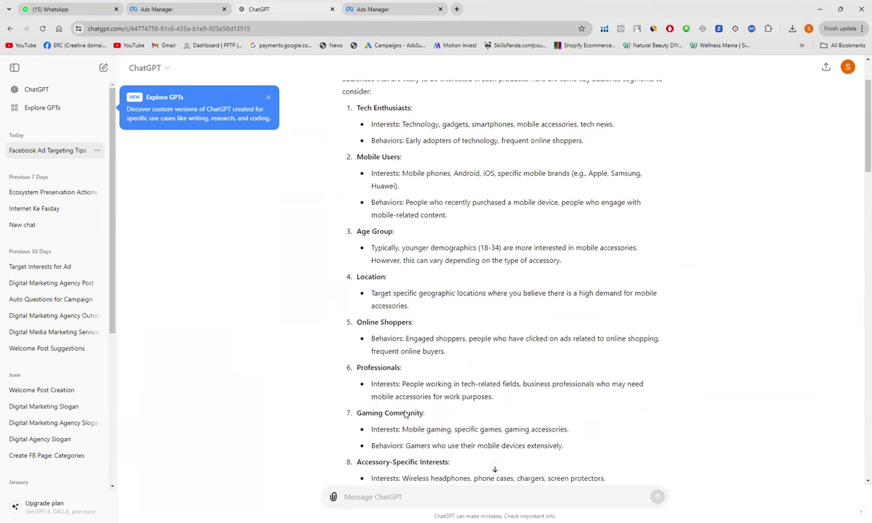
{"action": "scroll", "coordinate": [404, 414], "scroll_direction": "down", "scroll_amount": 1}
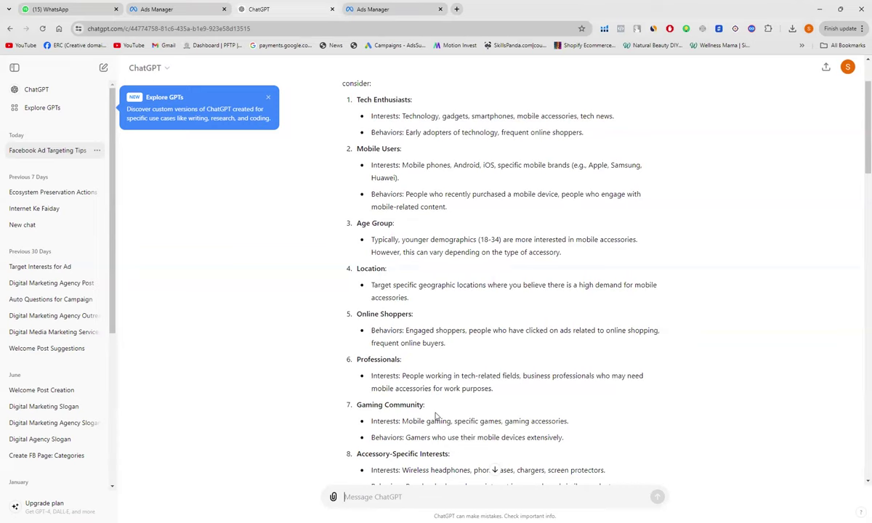
{"action": "scroll", "coordinate": [436, 415], "scroll_direction": "down", "scroll_amount": 1}
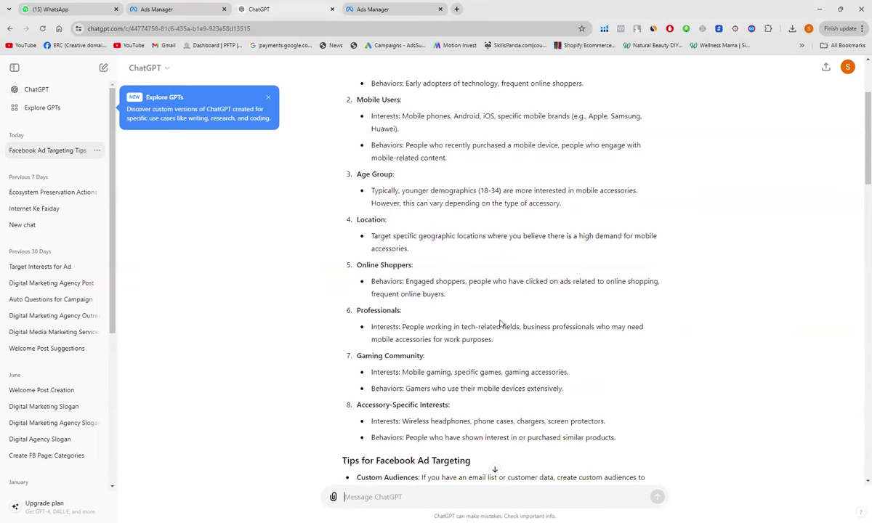
{"action": "scroll", "coordinate": [500, 324], "scroll_direction": "down", "scroll_amount": 2}
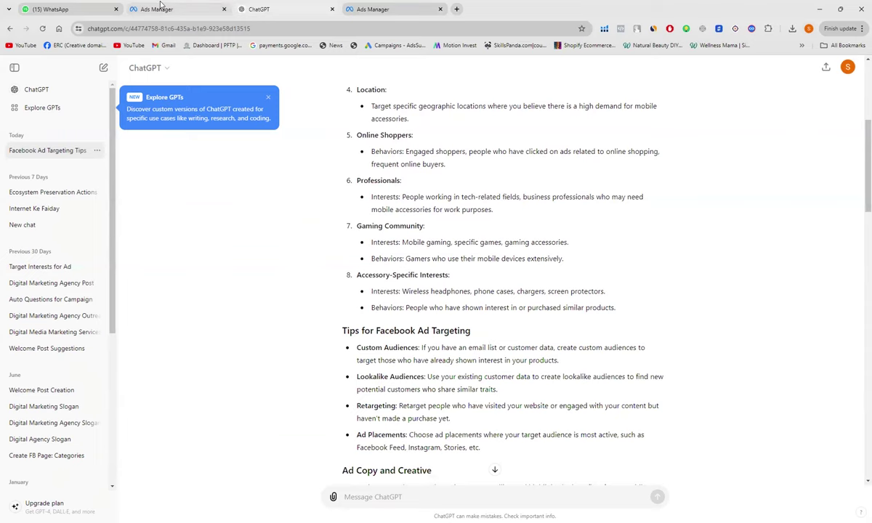
{"action": "left_click", "coordinate": [151, 8]}
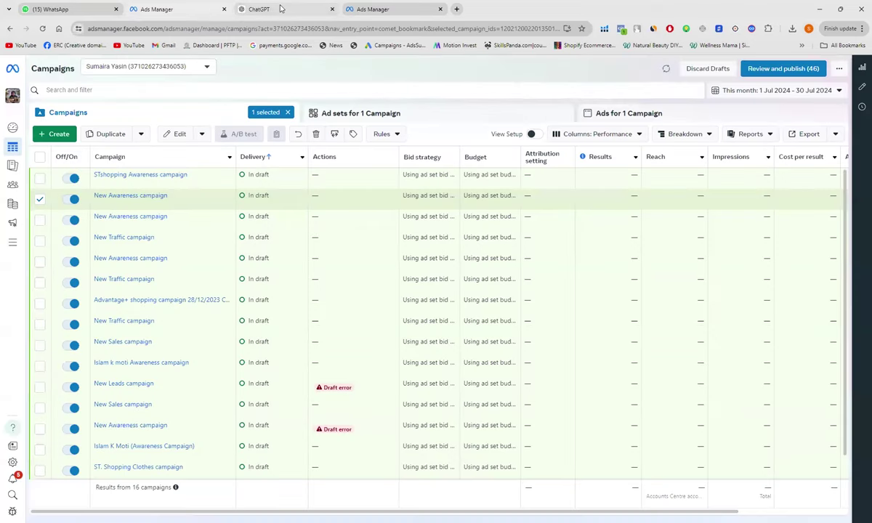
{"action": "left_click", "coordinate": [385, 8]}
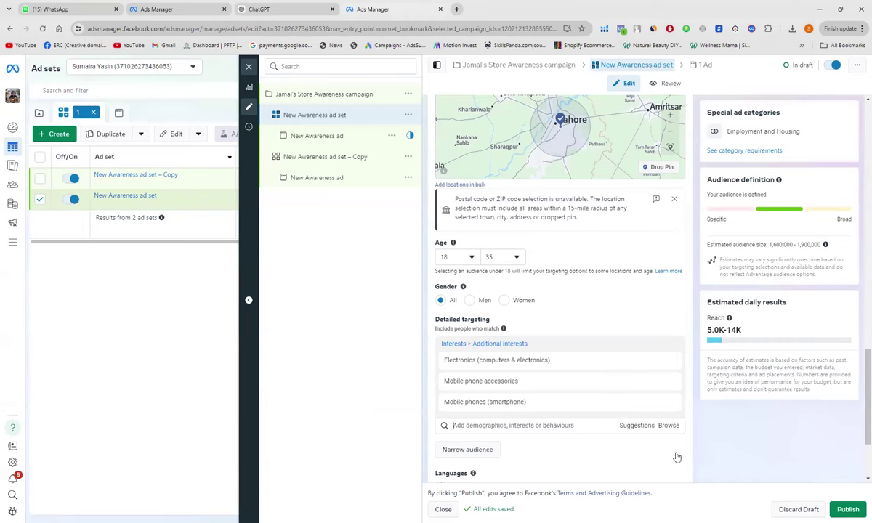
Change the ad set's placements from Advantage+ to Manual placements.
{"action": "scroll", "coordinate": [675, 461], "scroll_direction": "down", "scroll_amount": 1}
{"action": "scroll", "coordinate": [676, 463], "scroll_direction": "down", "scroll_amount": 2}
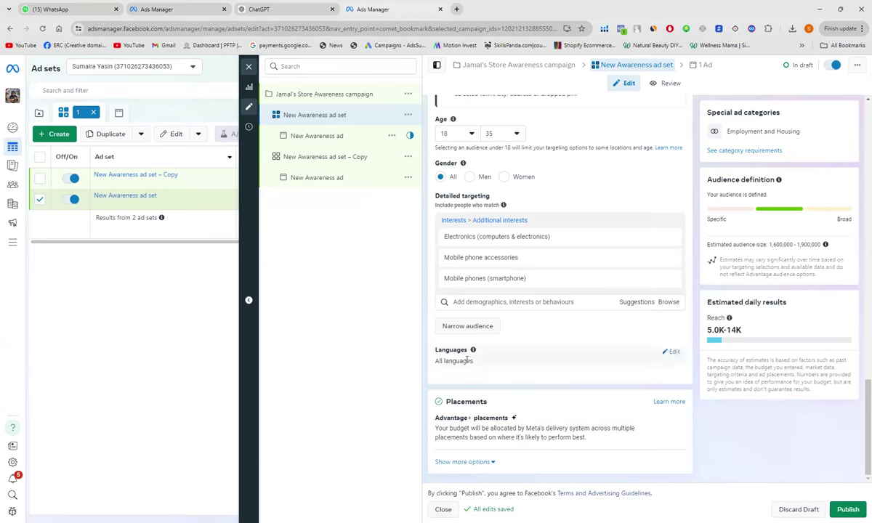
{"action": "mouse_move", "coordinate": [474, 351]}
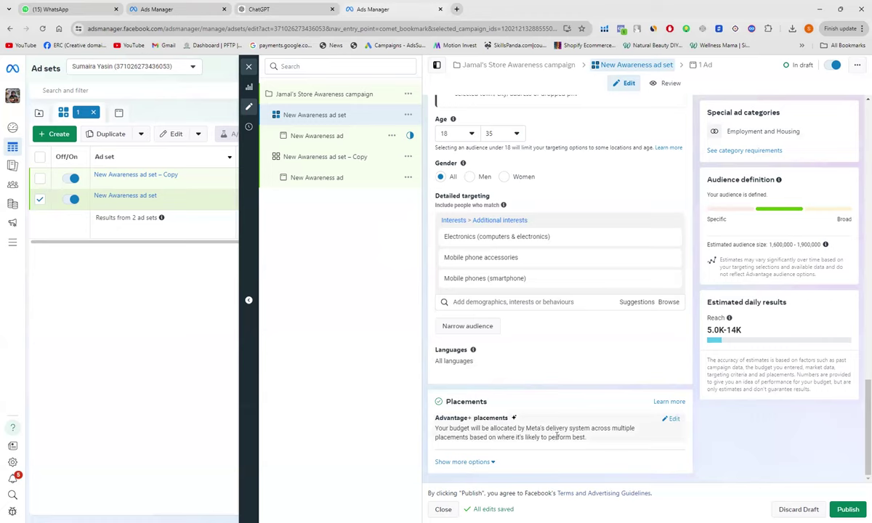
{"action": "left_click", "coordinate": [672, 422]}
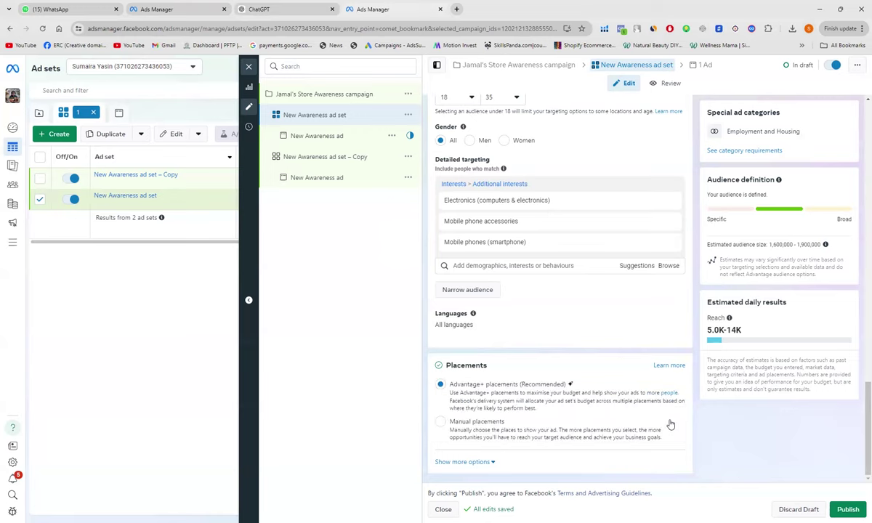
{"action": "left_click", "coordinate": [440, 426]}
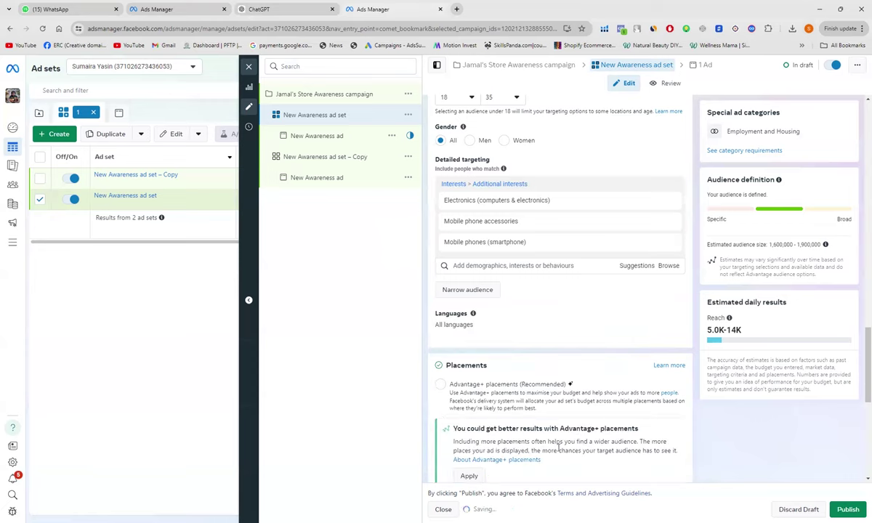
Exclude Audience Network from the manual placement platforms and review the placement categories.
{"action": "scroll", "coordinate": [607, 458], "scroll_direction": "down", "scroll_amount": 2}
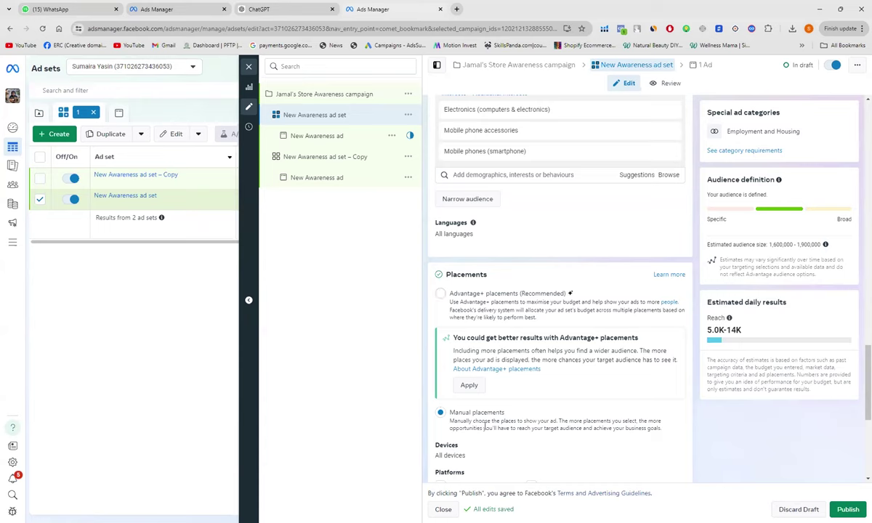
{"action": "scroll", "coordinate": [485, 428], "scroll_direction": "down", "scroll_amount": 3}
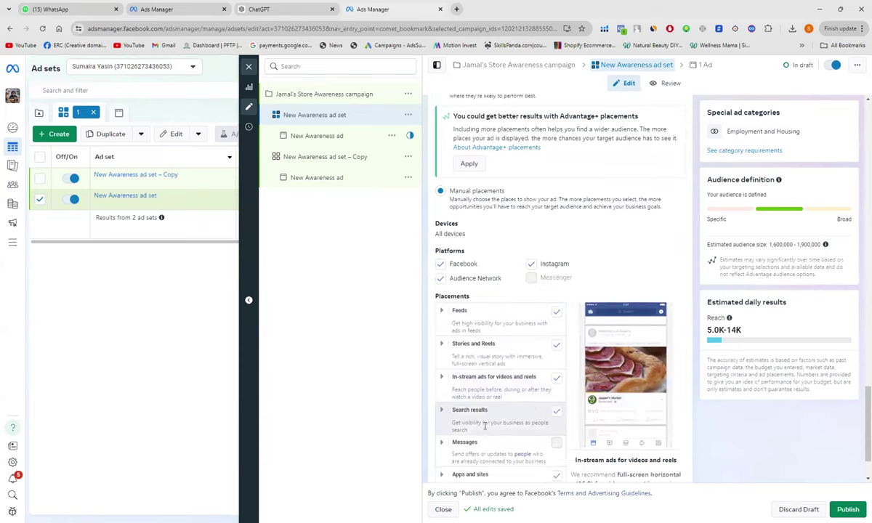
{"action": "scroll", "coordinate": [436, 218], "scroll_direction": "down", "scroll_amount": 1}
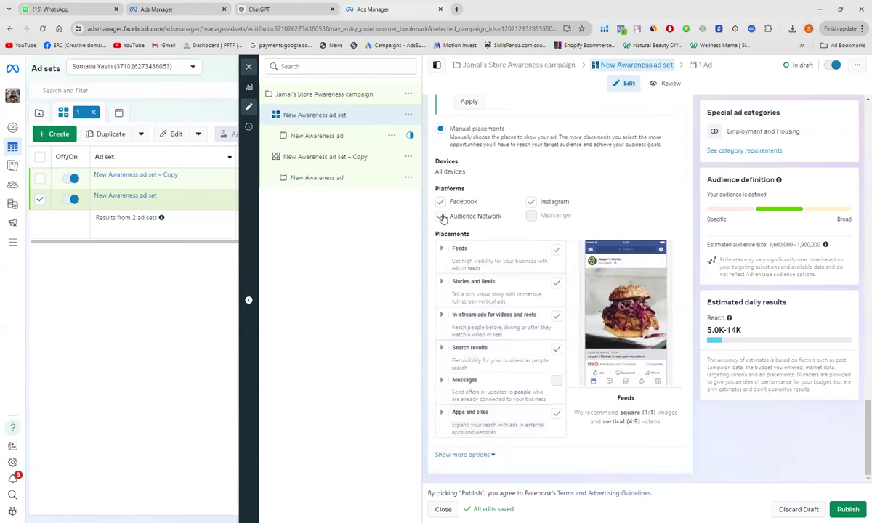
{"action": "left_click", "coordinate": [441, 217]}
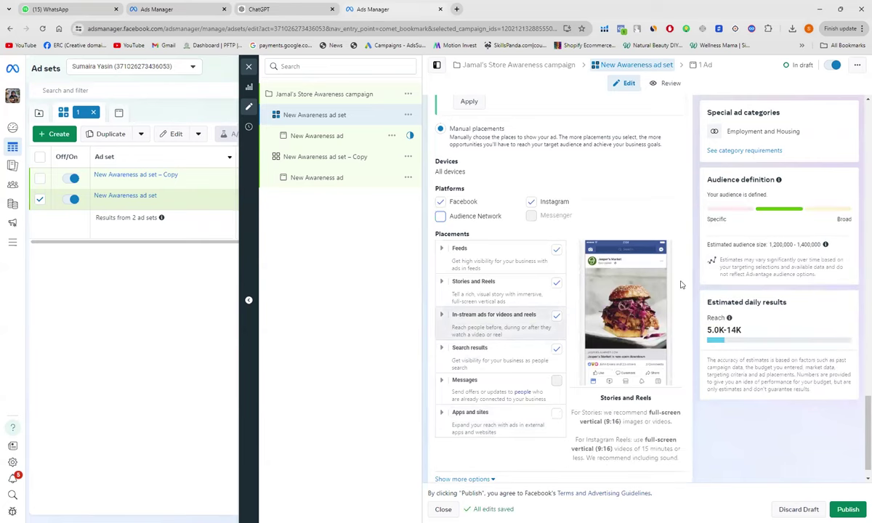
{"action": "scroll", "coordinate": [681, 285], "scroll_direction": "down", "scroll_amount": 1}
{"action": "scroll", "coordinate": [681, 284], "scroll_direction": "down", "scroll_amount": 2}
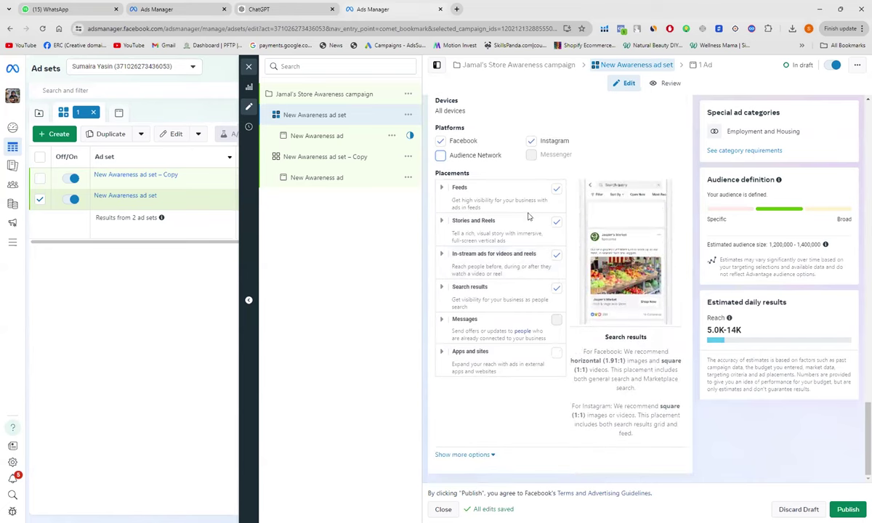
{"action": "scroll", "coordinate": [513, 270], "scroll_direction": "up", "scroll_amount": 3}
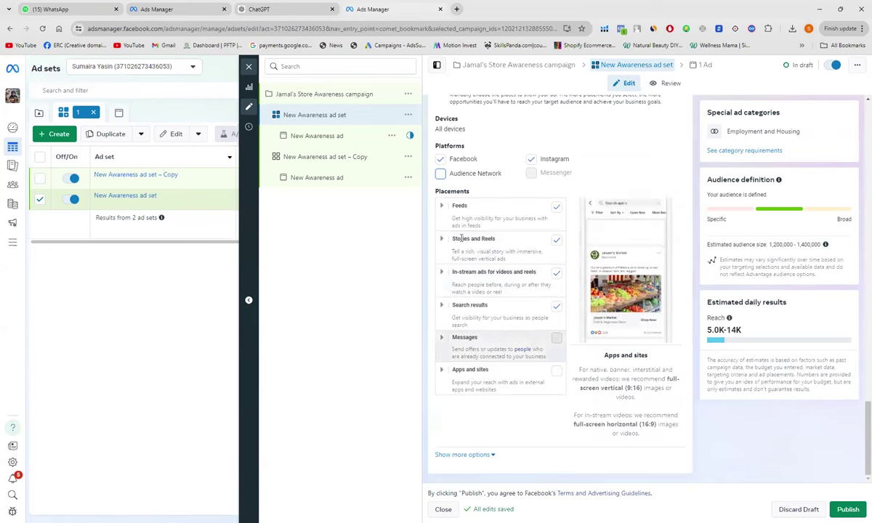
{"action": "scroll", "coordinate": [494, 269], "scroll_direction": "down", "scroll_amount": 1}
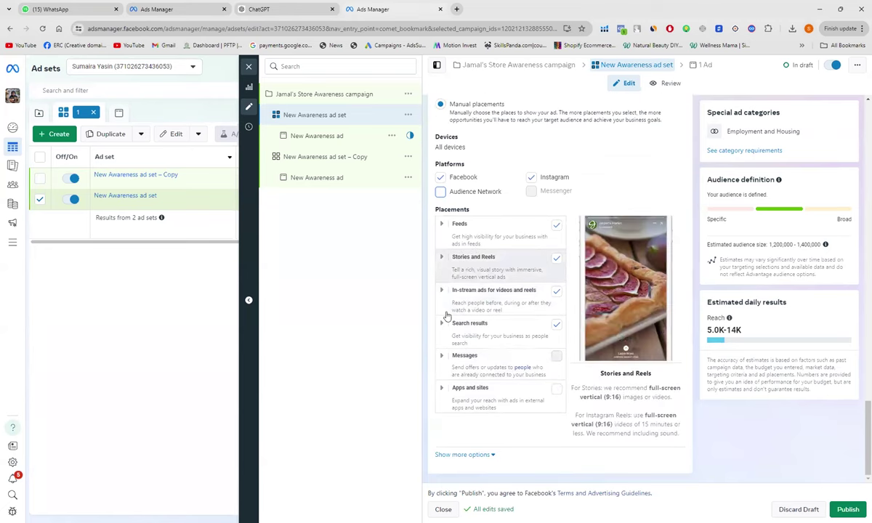
{"action": "scroll", "coordinate": [459, 320], "scroll_direction": "up", "scroll_amount": 1}
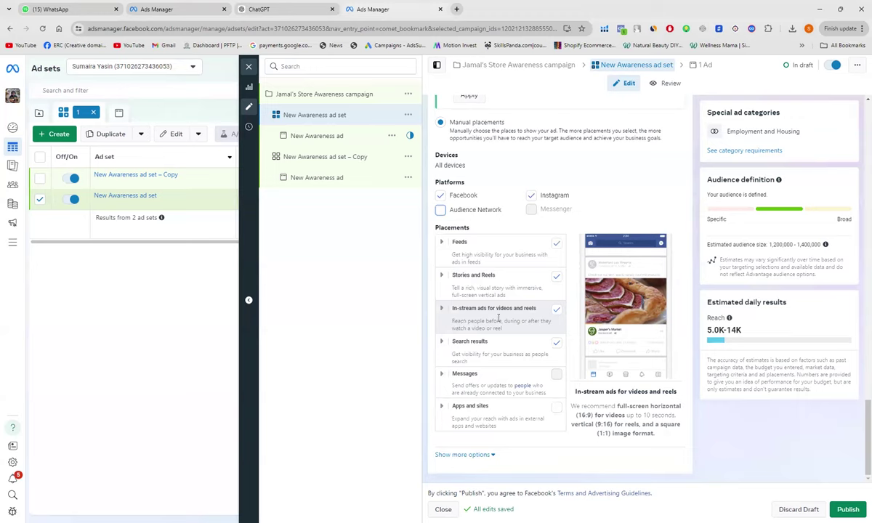
Switch the ad set's placements back from Manual placements to Advantage+ placements.
{"action": "scroll", "coordinate": [397, 378], "scroll_direction": "down", "scroll_amount": 1}
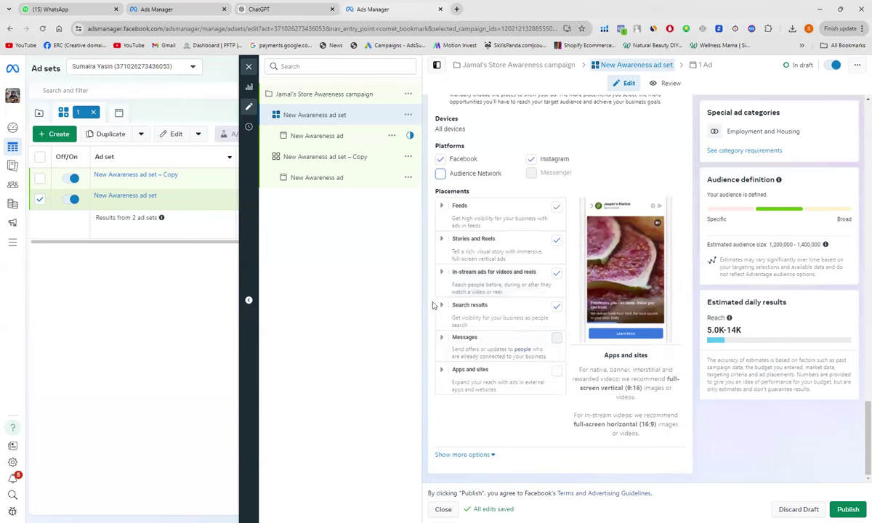
{"action": "scroll", "coordinate": [431, 312], "scroll_direction": "up", "scroll_amount": 3}
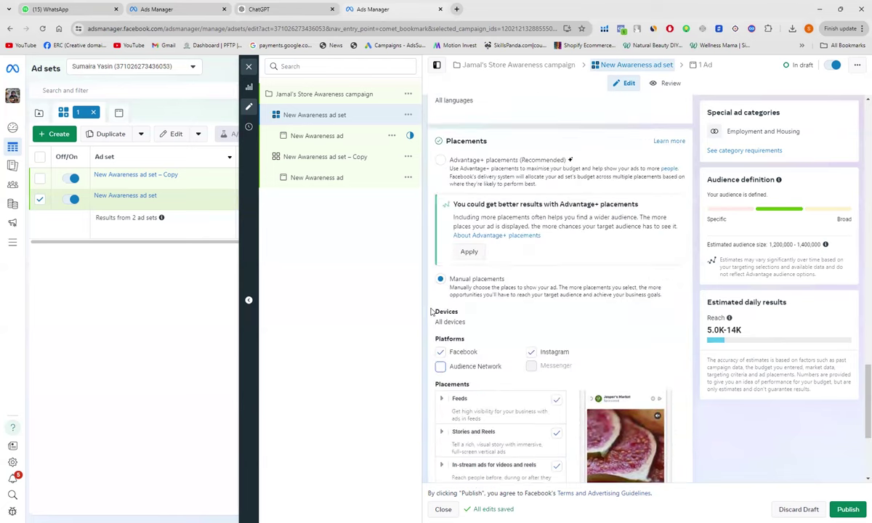
{"action": "scroll", "coordinate": [432, 311], "scroll_direction": "up", "scroll_amount": 2}
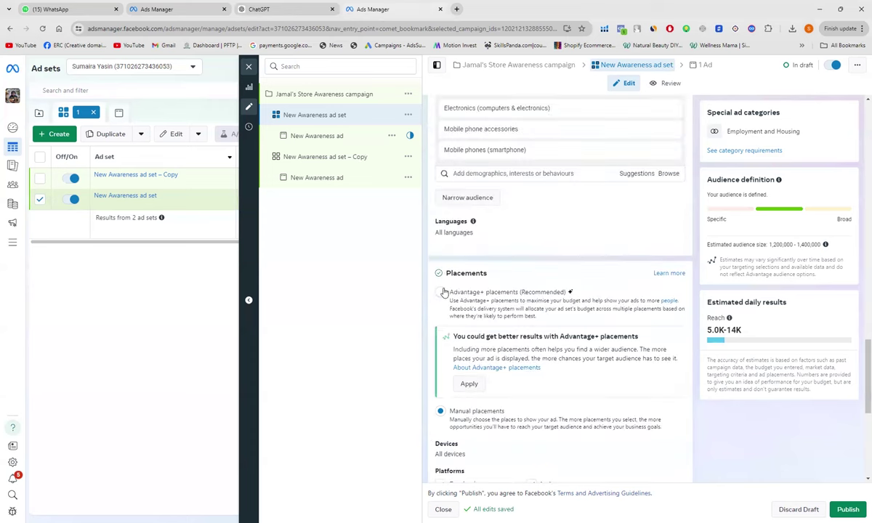
{"action": "left_click", "coordinate": [441, 292]}
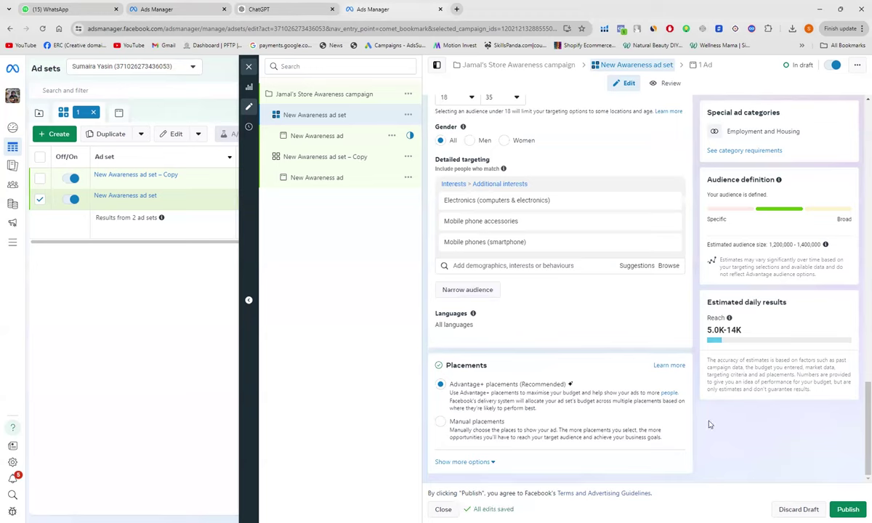
Expand the additional placement options and review the brand safety settings for inventory filter, block lists and content type exclusions.
{"action": "left_click", "coordinate": [462, 463]}
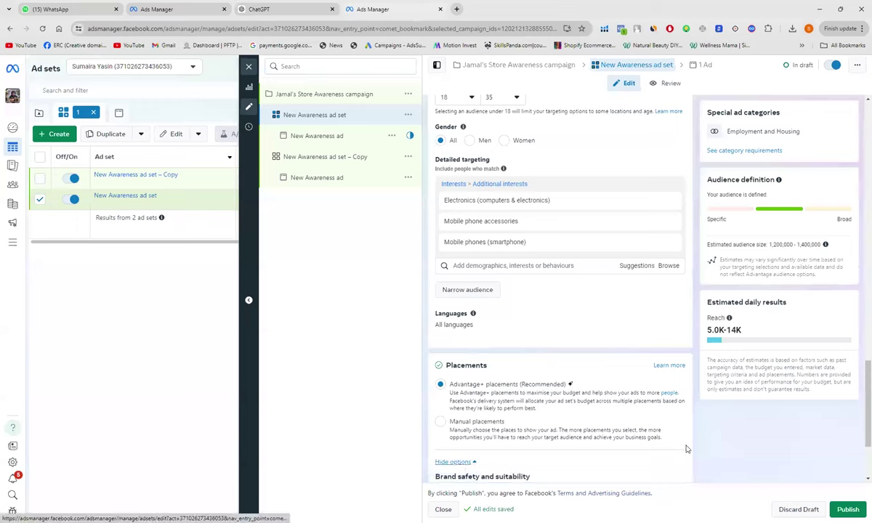
{"action": "scroll", "coordinate": [686, 449], "scroll_direction": "down", "scroll_amount": 2}
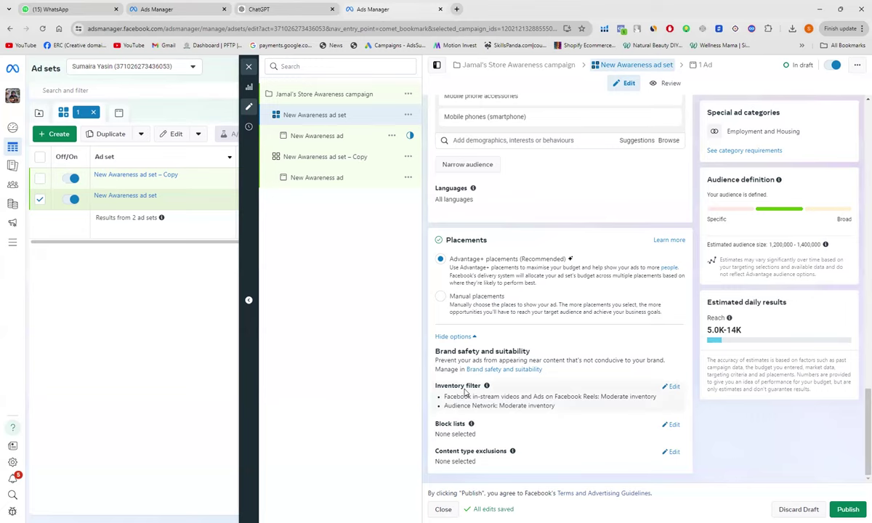
{"action": "left_click", "coordinate": [673, 388]}
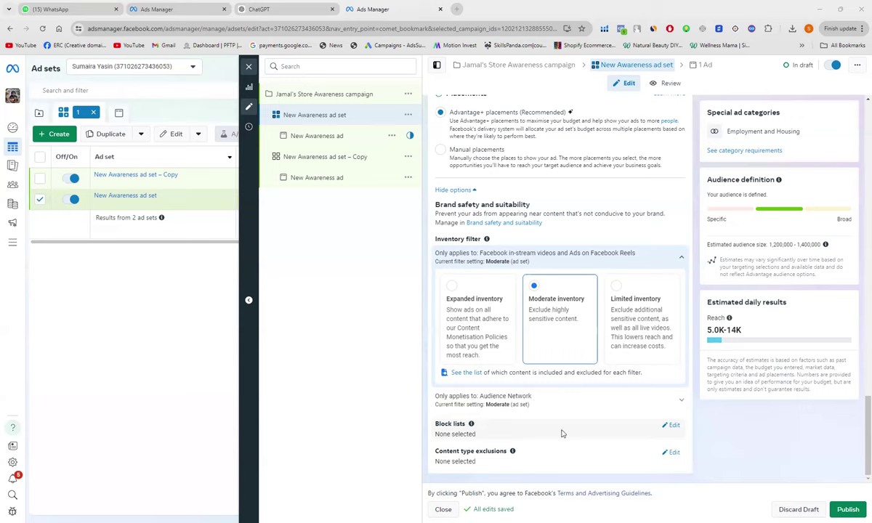
{"action": "left_click", "coordinate": [672, 426]}
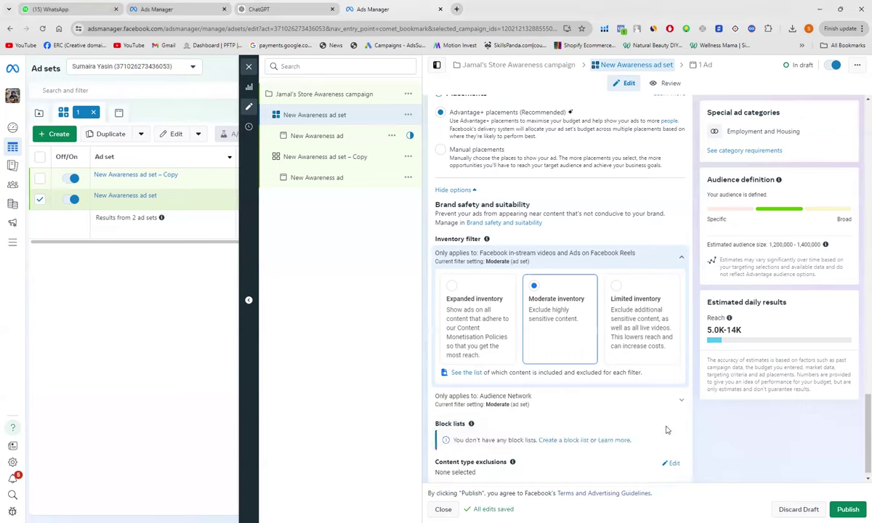
{"action": "scroll", "coordinate": [609, 416], "scroll_direction": "down", "scroll_amount": 1}
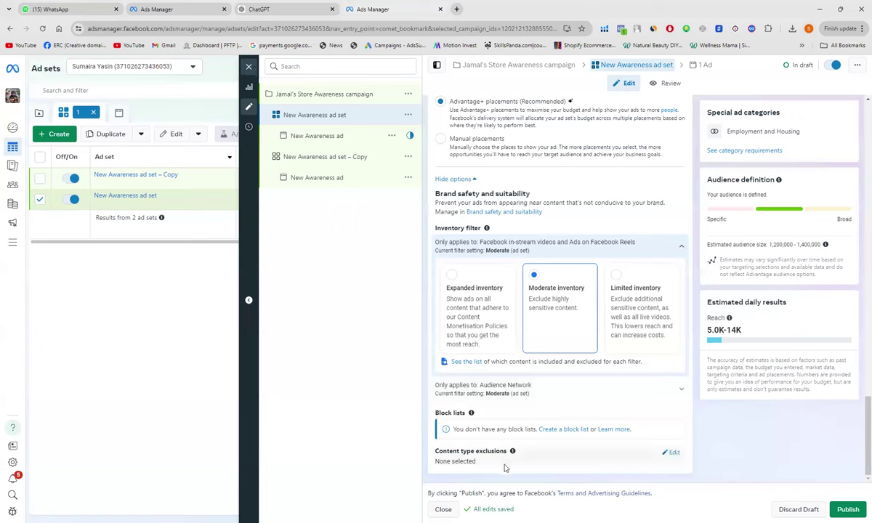
{"action": "mouse_move", "coordinate": [512, 453]}
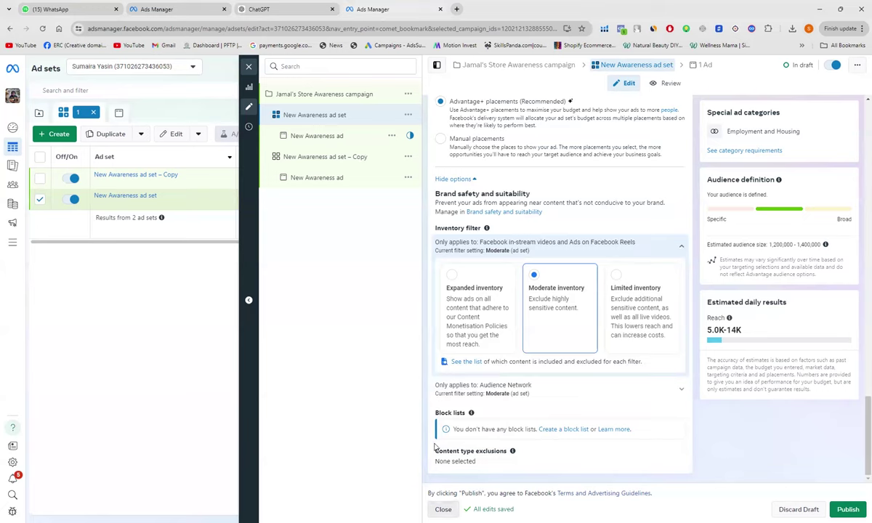
Open the New Awareness ad under New Awareness ad set and review its identity settings, including the Instagram account choices.
{"action": "left_click", "coordinate": [295, 140]}
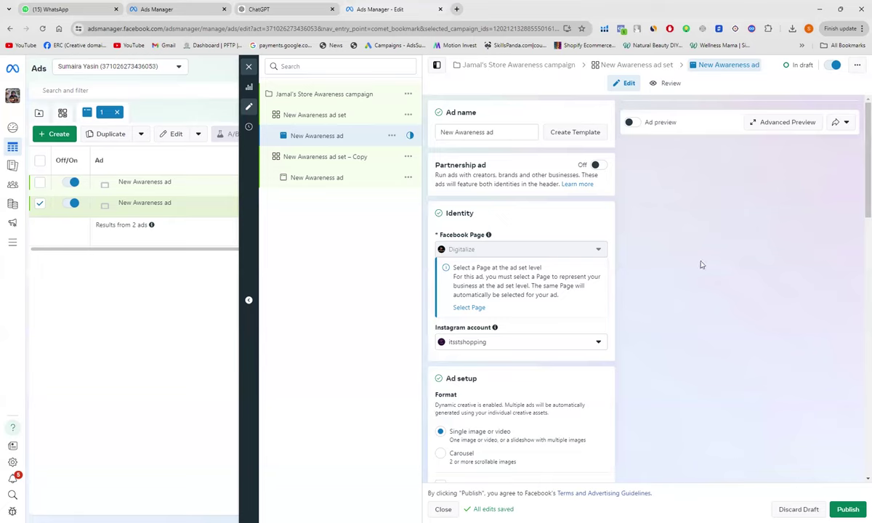
{"action": "scroll", "coordinate": [701, 265], "scroll_direction": "down", "scroll_amount": 3}
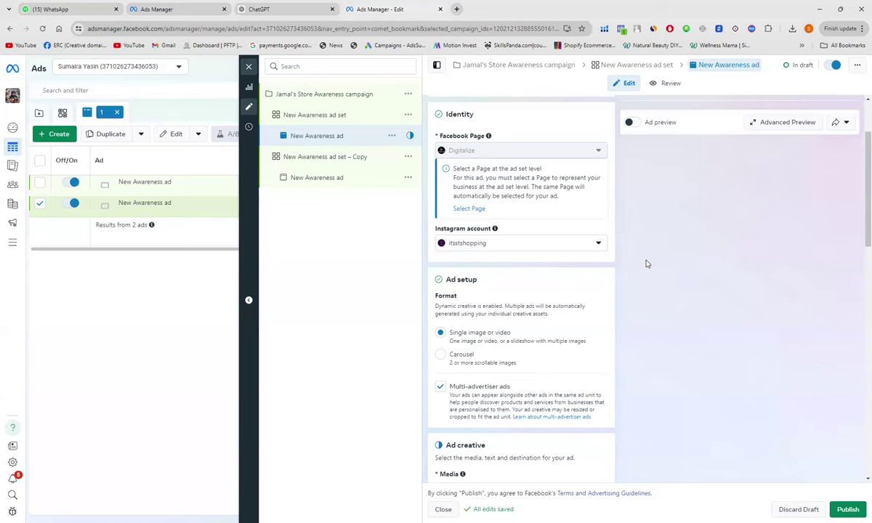
{"action": "scroll", "coordinate": [647, 264], "scroll_direction": "down", "scroll_amount": 1}
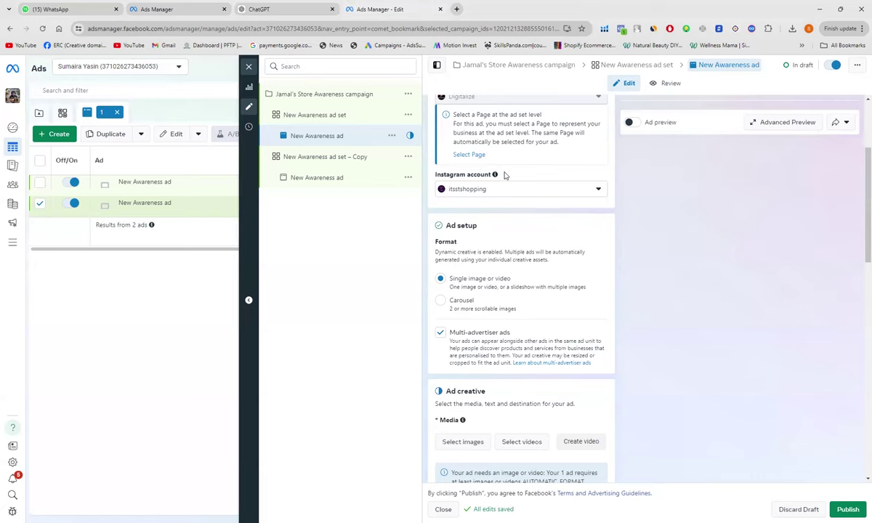
{"action": "left_click", "coordinate": [599, 190]}
{"action": "left_click", "coordinate": [599, 191]}
{"action": "scroll", "coordinate": [738, 308], "scroll_direction": "down", "scroll_amount": 1}
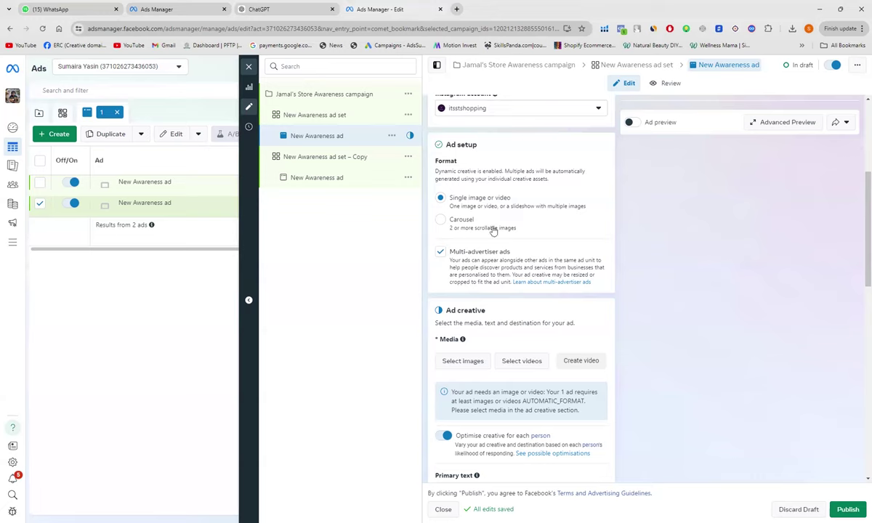
Set the ad format to Carousel and upload "Blue Modern Open Recruitment for Start up Business Facebook Ad" from Downloads as its first image.
{"action": "left_click", "coordinate": [444, 221]}
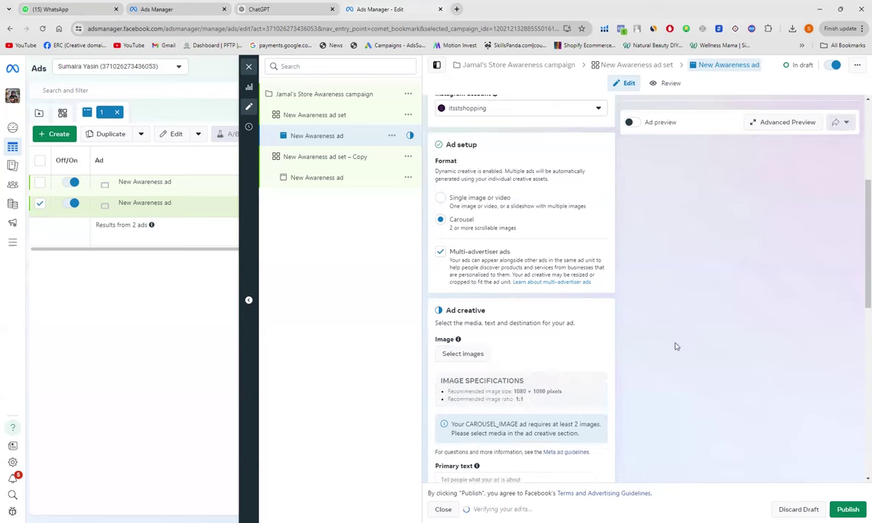
{"action": "scroll", "coordinate": [679, 350], "scroll_direction": "down", "scroll_amount": 1}
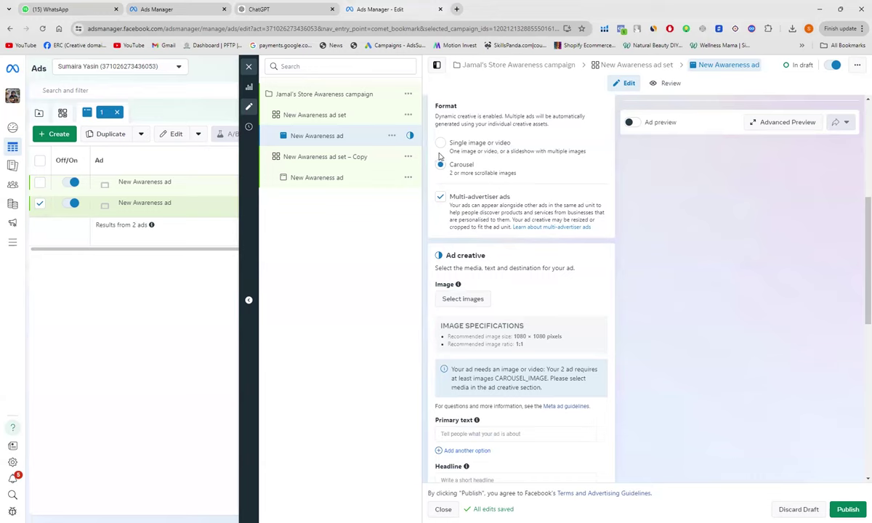
{"action": "left_click", "coordinate": [448, 300]}
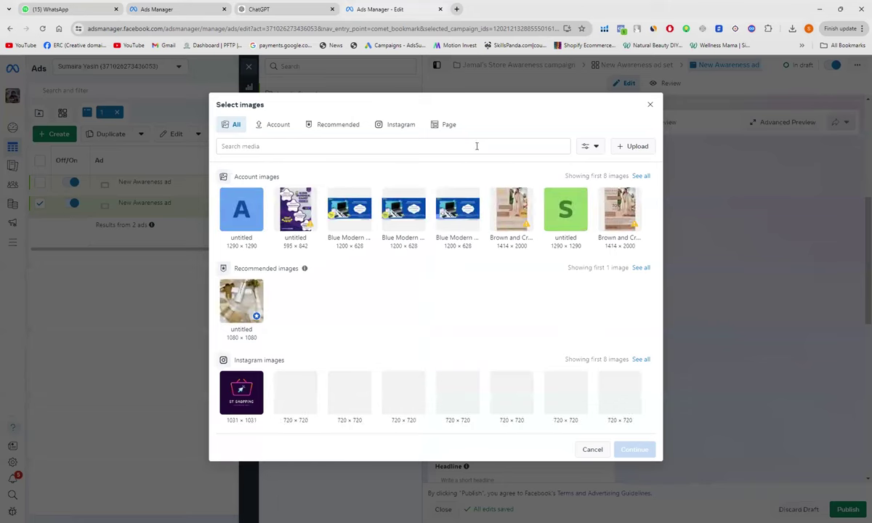
{"action": "left_click", "coordinate": [623, 150]}
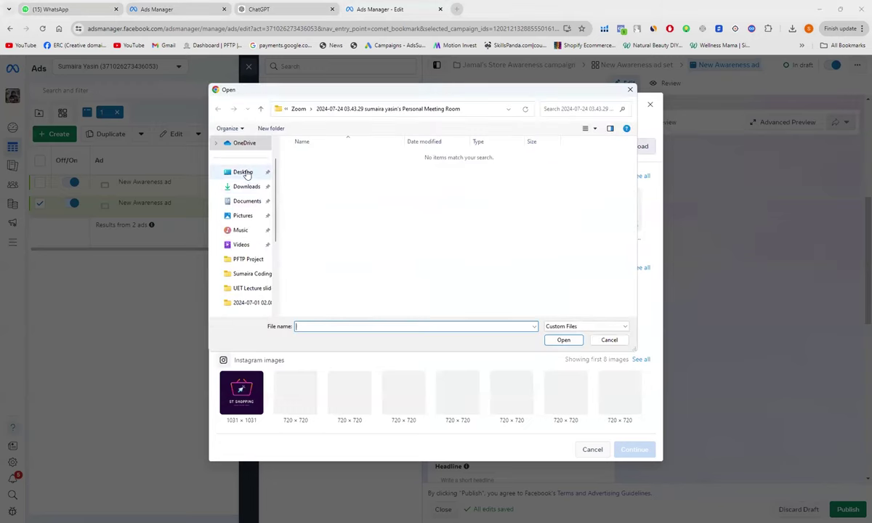
{"action": "left_click", "coordinate": [246, 187]}
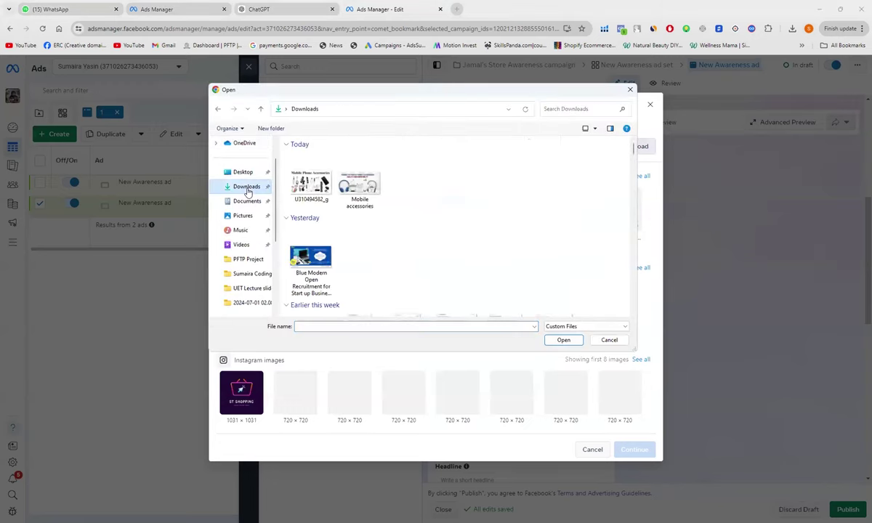
{"action": "left_click", "coordinate": [313, 268]}
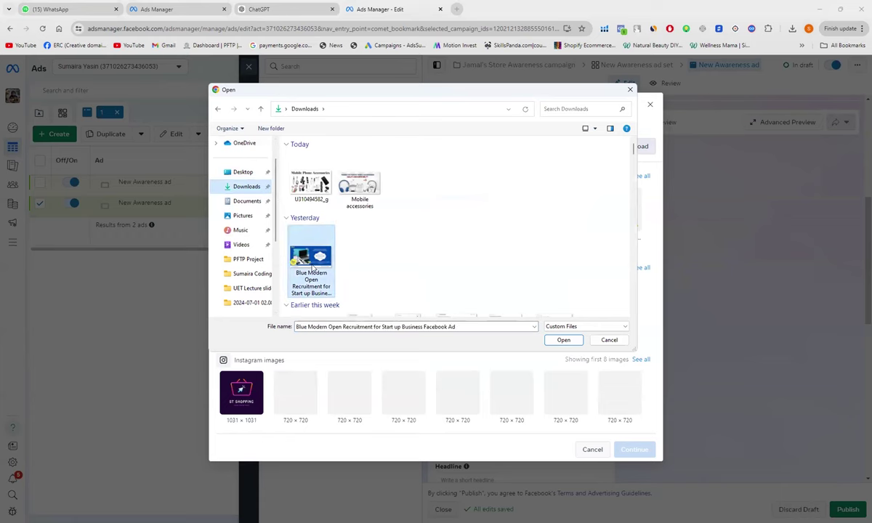
{"action": "double_click", "coordinate": [312, 268]}
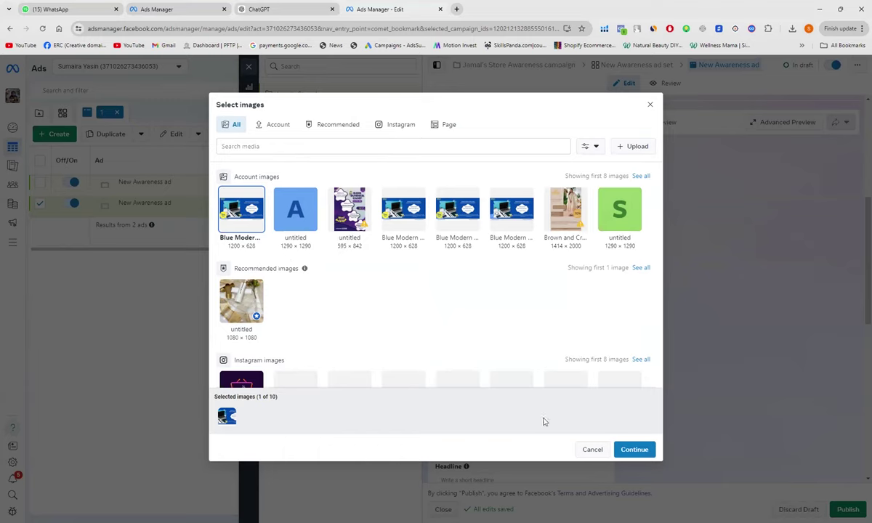
Upload the images U310494582_g and Mobile accessories from Downloads and add all three selected images to the carousel.
{"action": "scroll", "coordinate": [516, 311], "scroll_direction": "down", "scroll_amount": 2}
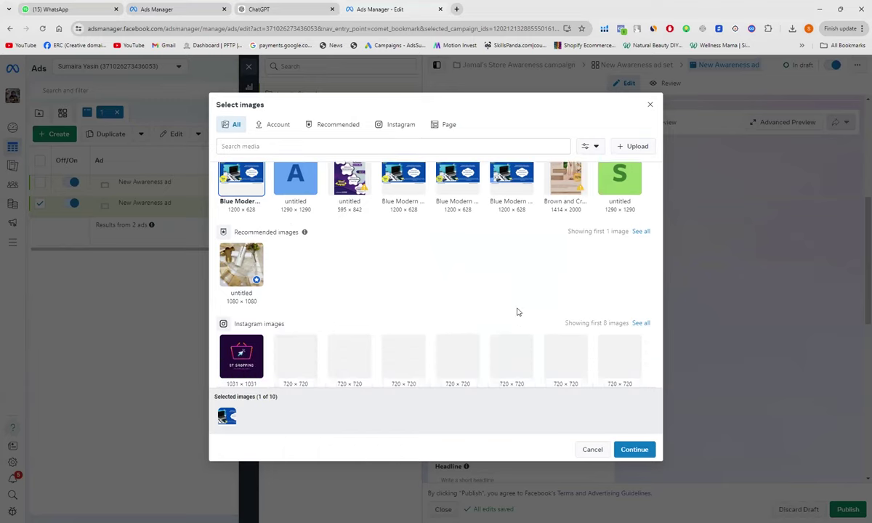
{"action": "scroll", "coordinate": [518, 312], "scroll_direction": "up", "scroll_amount": 1}
{"action": "scroll", "coordinate": [517, 312], "scroll_direction": "up", "scroll_amount": 1}
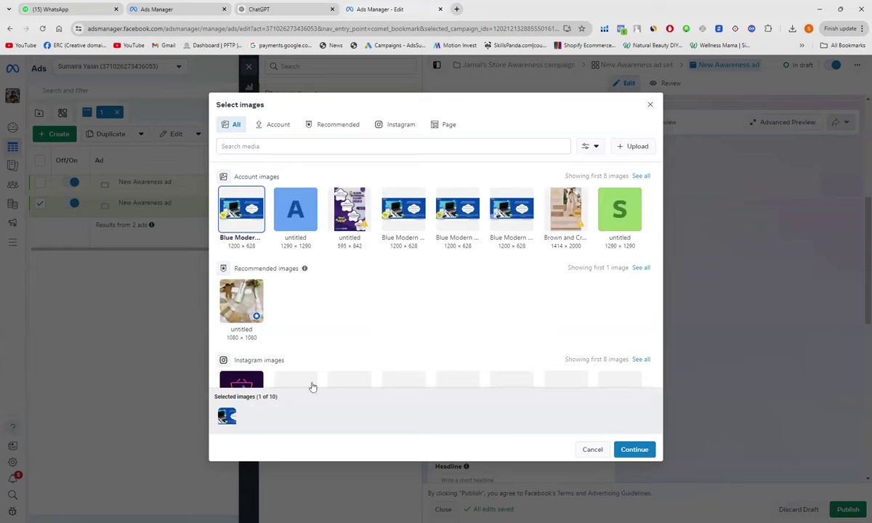
{"action": "left_click", "coordinate": [630, 147]}
{"action": "double_click", "coordinate": [309, 183]}
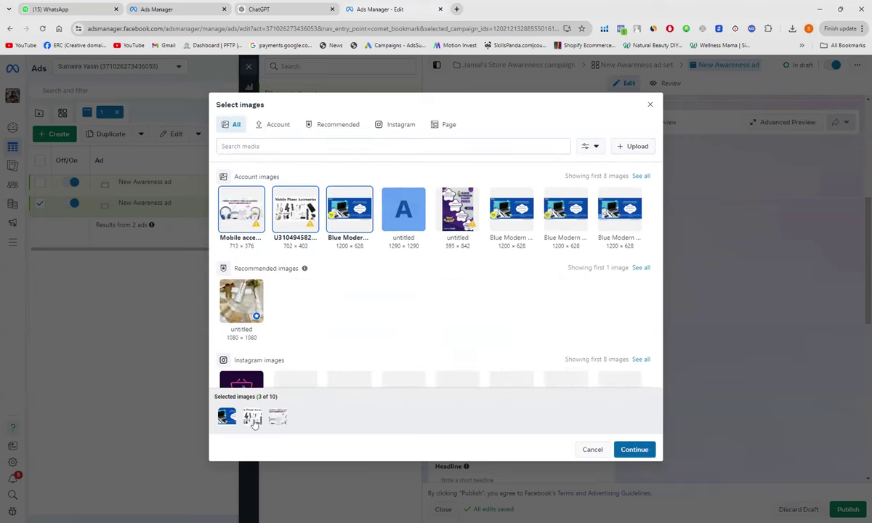
{"action": "left_click", "coordinate": [633, 451]}
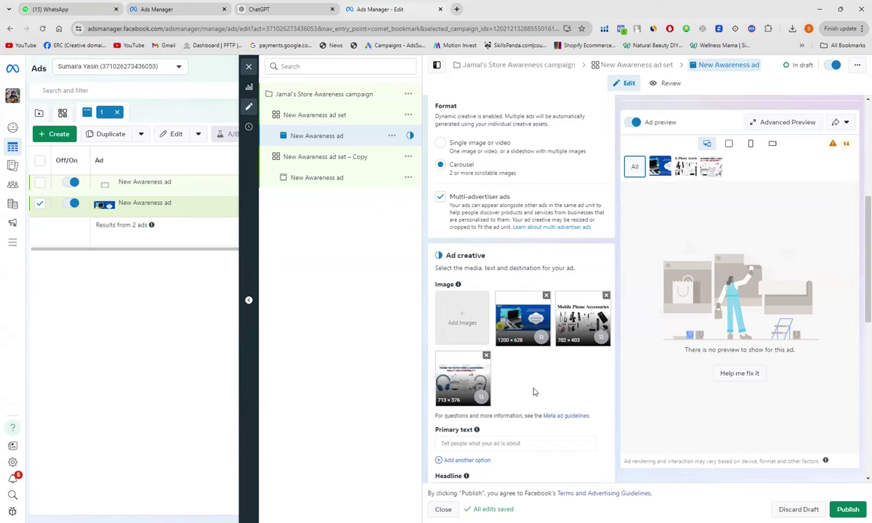
Start editing the ad's primary text, switch to ChatGPT, and review its suggested primary texts and headlines for mobile accessories.
{"action": "scroll", "coordinate": [533, 389], "scroll_direction": "down", "scroll_amount": 2}
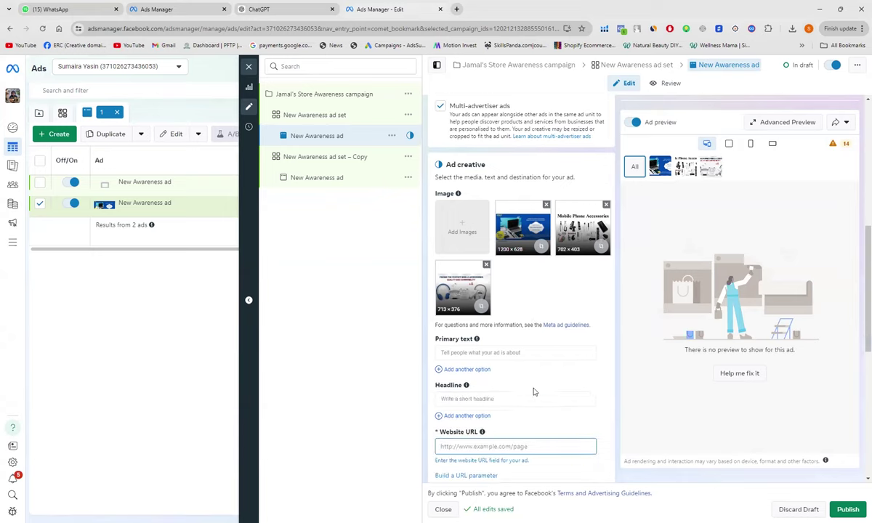
{"action": "left_click", "coordinate": [501, 342]}
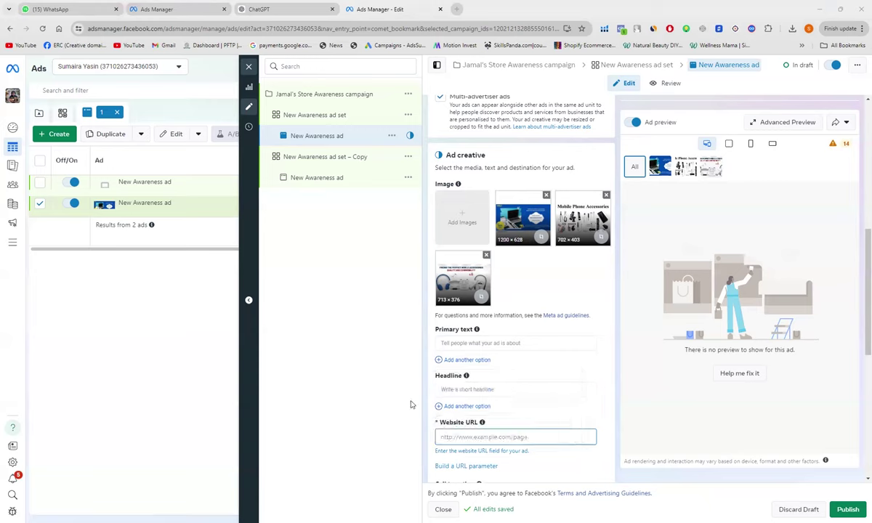
{"action": "left_click", "coordinate": [478, 342]}
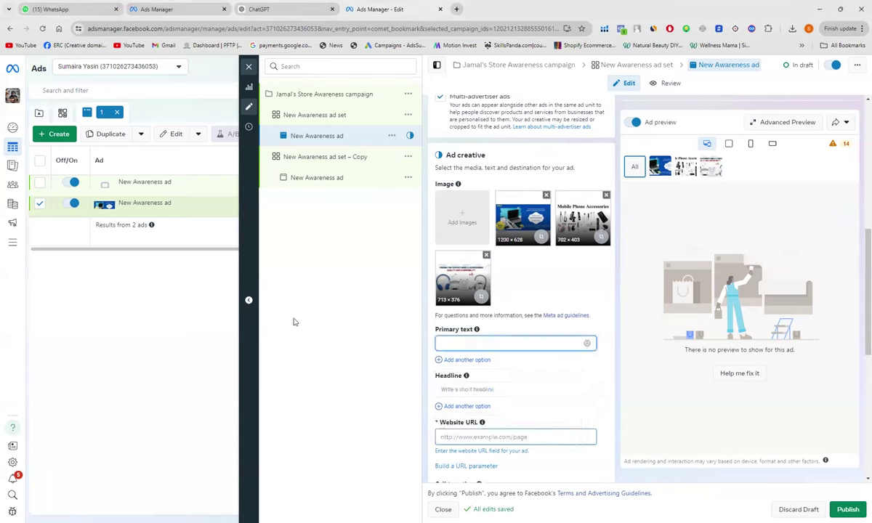
{"action": "left_click", "coordinate": [269, 15]}
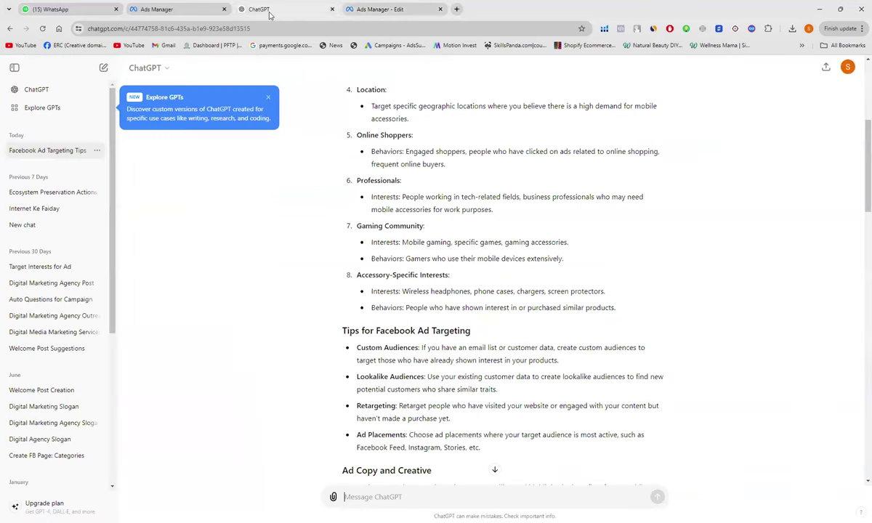
{"action": "scroll", "coordinate": [311, 288], "scroll_direction": "up", "scroll_amount": 2}
{"action": "scroll", "coordinate": [312, 289], "scroll_direction": "up", "scroll_amount": 2}
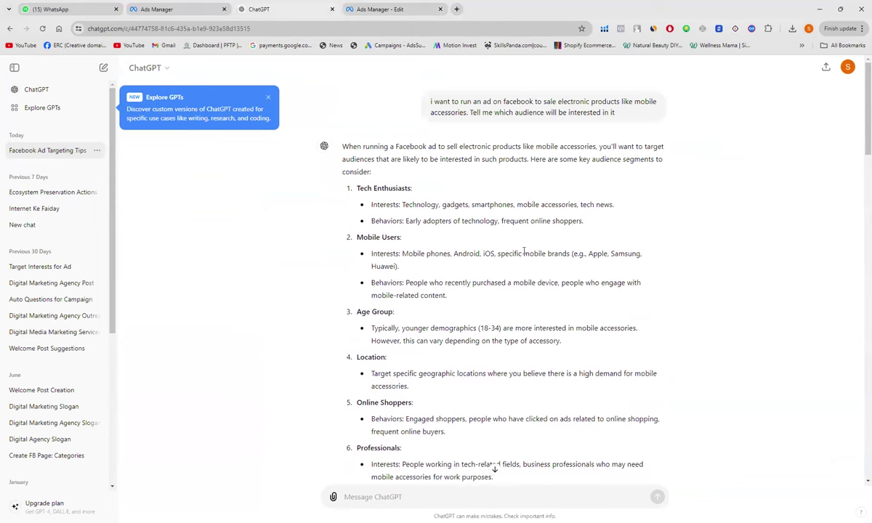
{"action": "scroll", "coordinate": [668, 302], "scroll_direction": "down", "scroll_amount": 3}
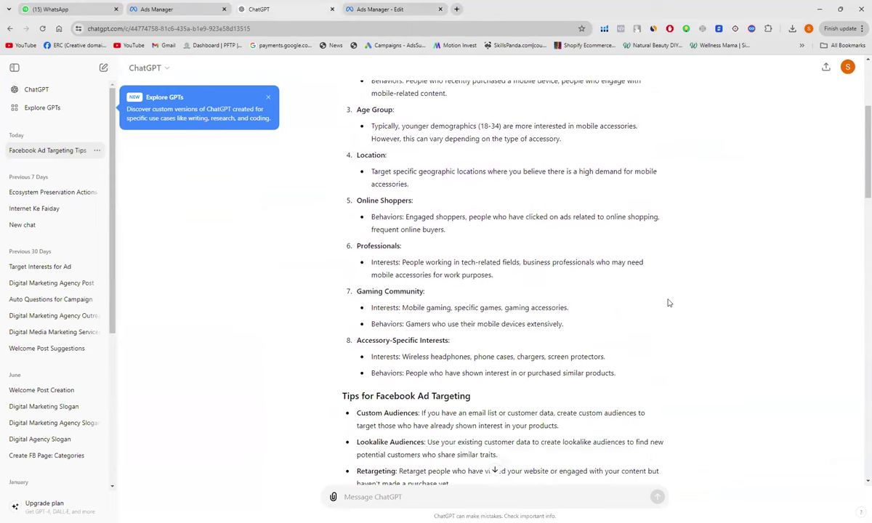
{"action": "scroll", "coordinate": [668, 302], "scroll_direction": "down", "scroll_amount": 6}
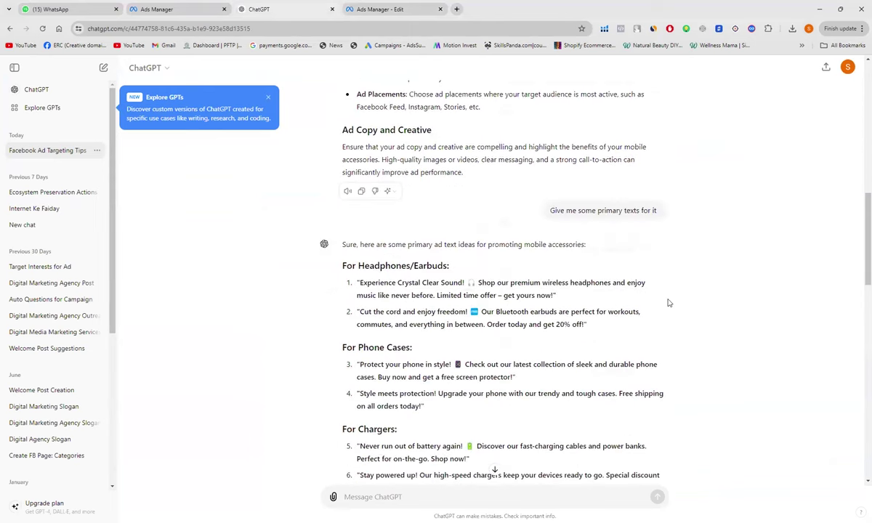
{"action": "scroll", "coordinate": [668, 303], "scroll_direction": "down", "scroll_amount": 8}
{"action": "scroll", "coordinate": [668, 303], "scroll_direction": "down", "scroll_amount": 1}
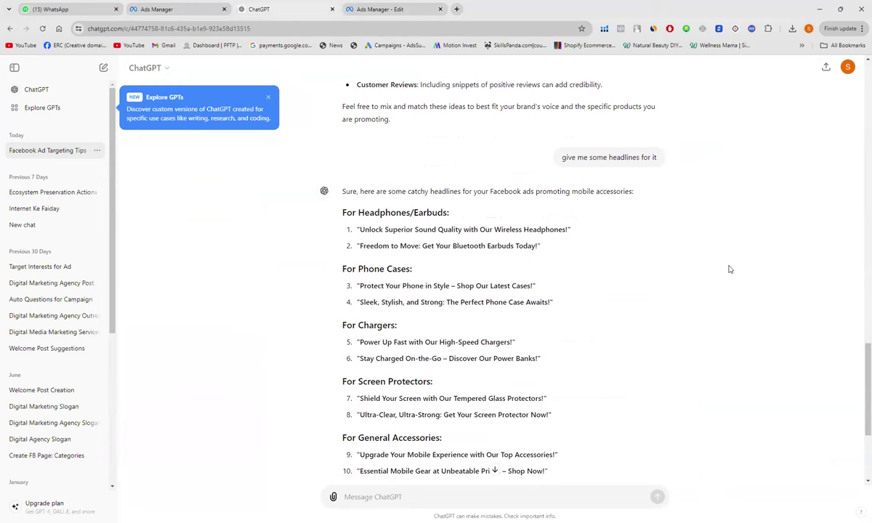
{"action": "scroll", "coordinate": [619, 325], "scroll_direction": "down", "scroll_amount": 1}
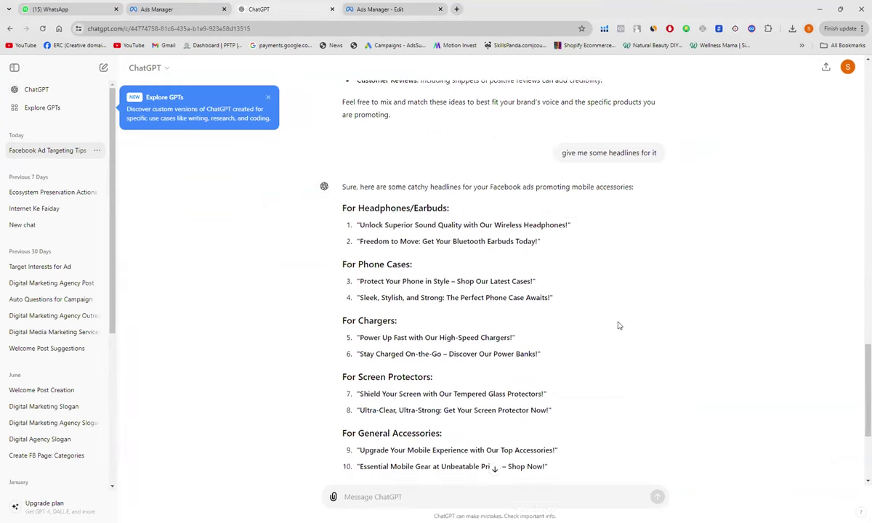
{"action": "scroll", "coordinate": [619, 325], "scroll_direction": "down", "scroll_amount": 3}
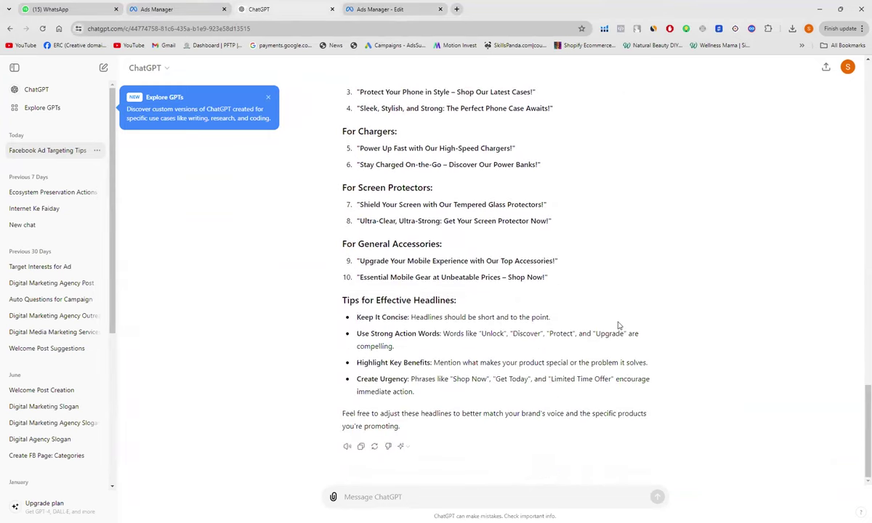
Return to Ads Manager and set the ad's Website URL to the address copied from Digitalize's Facebook page.
{"action": "scroll", "coordinate": [619, 325], "scroll_direction": "up", "scroll_amount": 5}
{"action": "key", "text": "ctrl+Tab"}
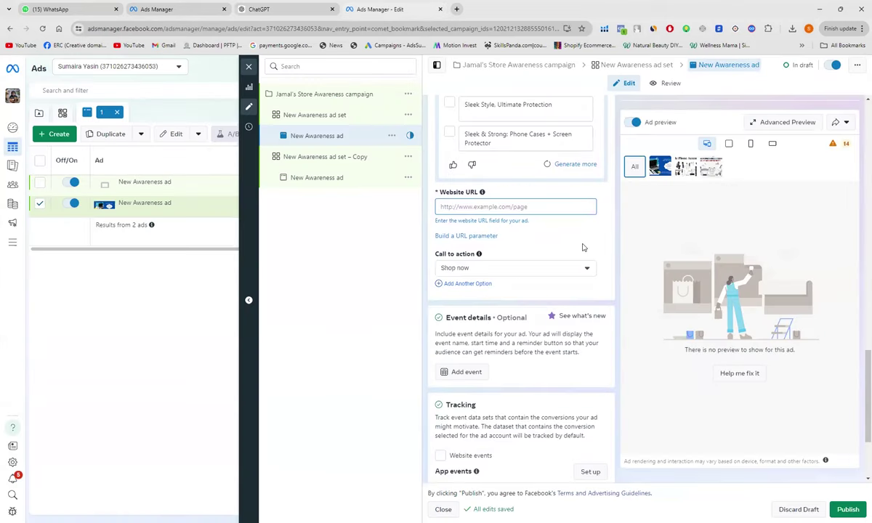
{"action": "scroll", "coordinate": [582, 248], "scroll_direction": "up", "scroll_amount": 3}
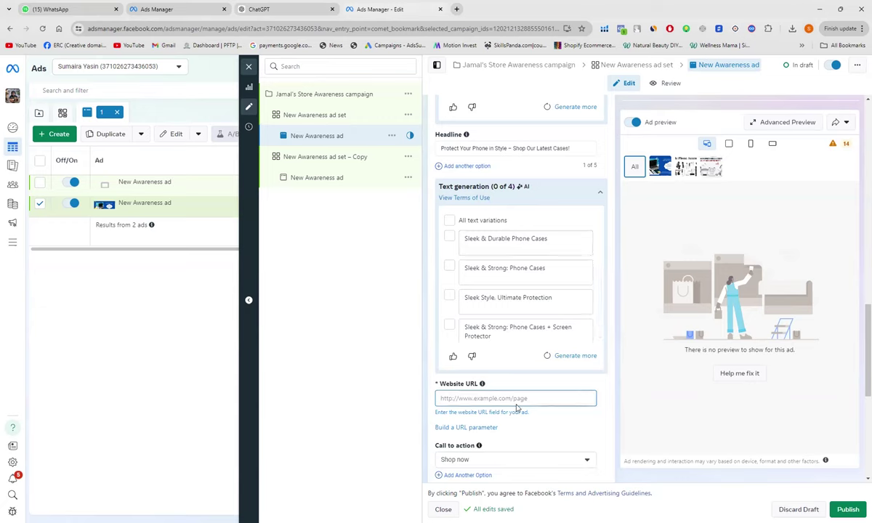
{"action": "scroll", "coordinate": [517, 408], "scroll_direction": "down", "scroll_amount": 2}
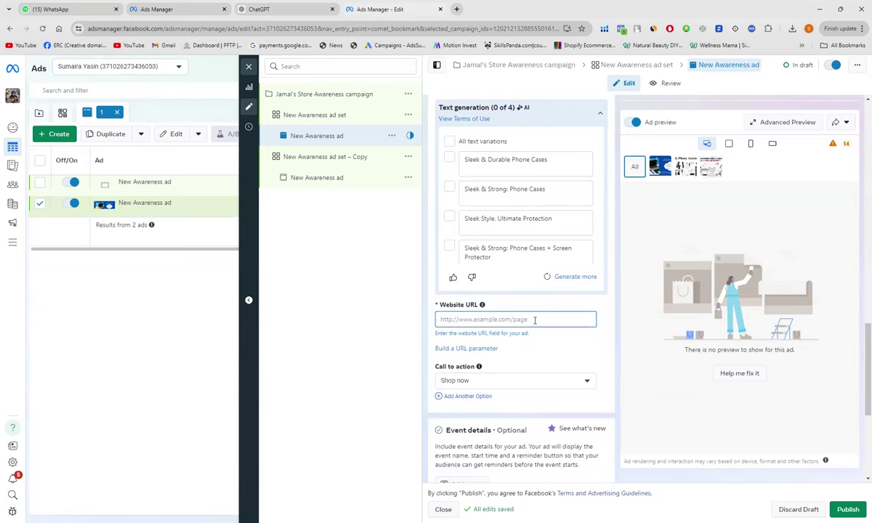
{"action": "left_click", "coordinate": [528, 321]}
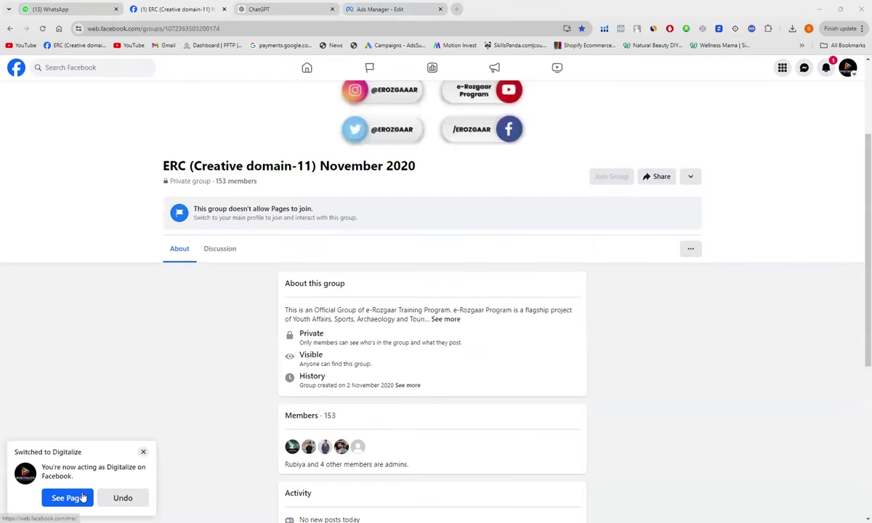
{"action": "left_click", "coordinate": [76, 498]}
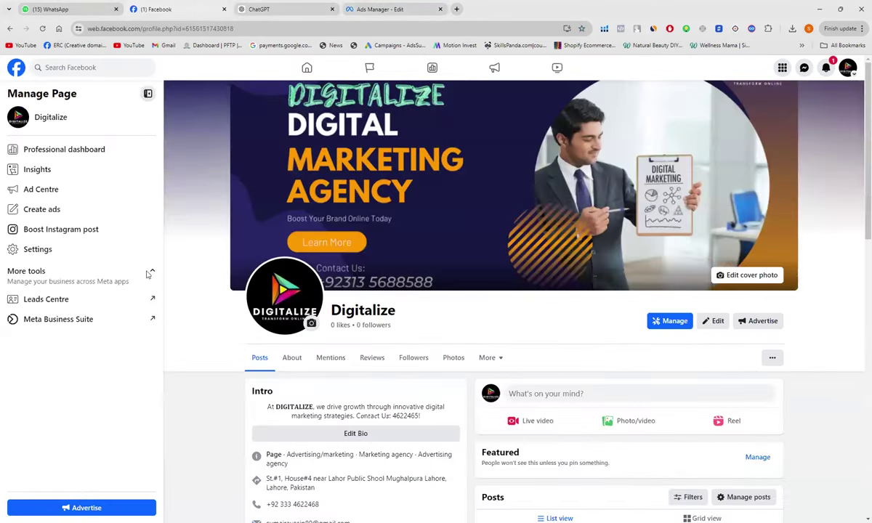
{"action": "left_click", "coordinate": [248, 30]}
{"action": "key", "text": "ctrl+c"}
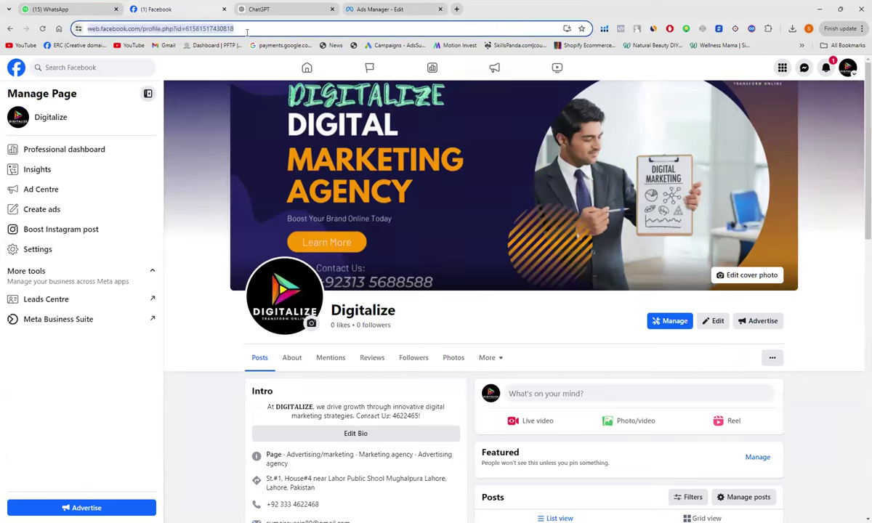
{"action": "left_click", "coordinate": [354, 9]}
{"action": "key", "text": "ctrl+v"}
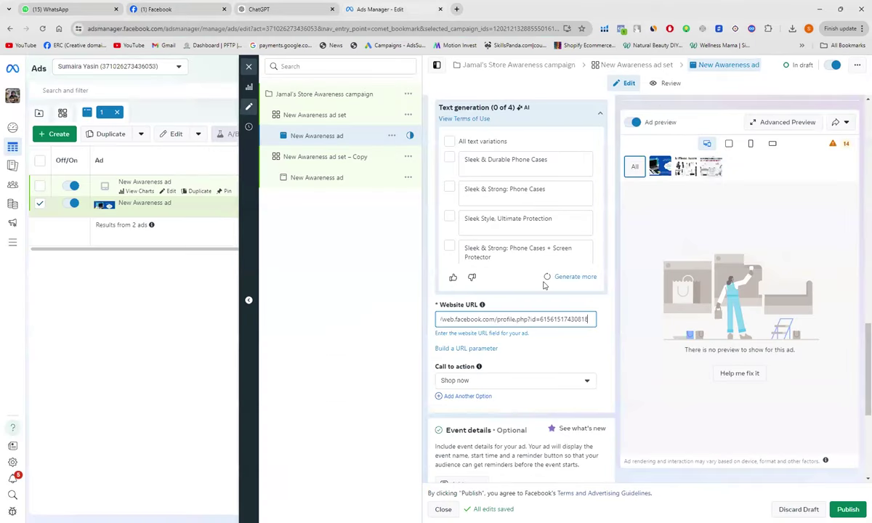
Browse all the carousel cards in the ad's Facebook Feed preview and return to the first card.
{"action": "scroll", "coordinate": [642, 416], "scroll_direction": "down", "scroll_amount": 2}
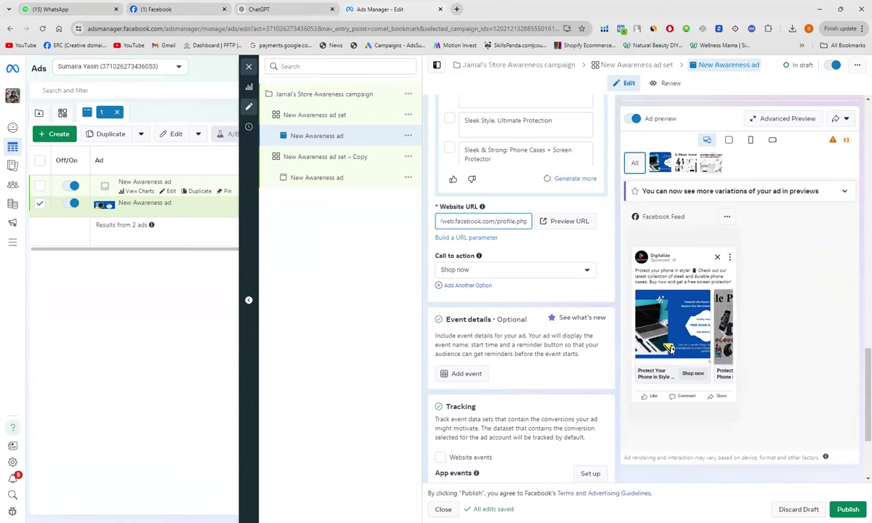
{"action": "left_click", "coordinate": [723, 343]}
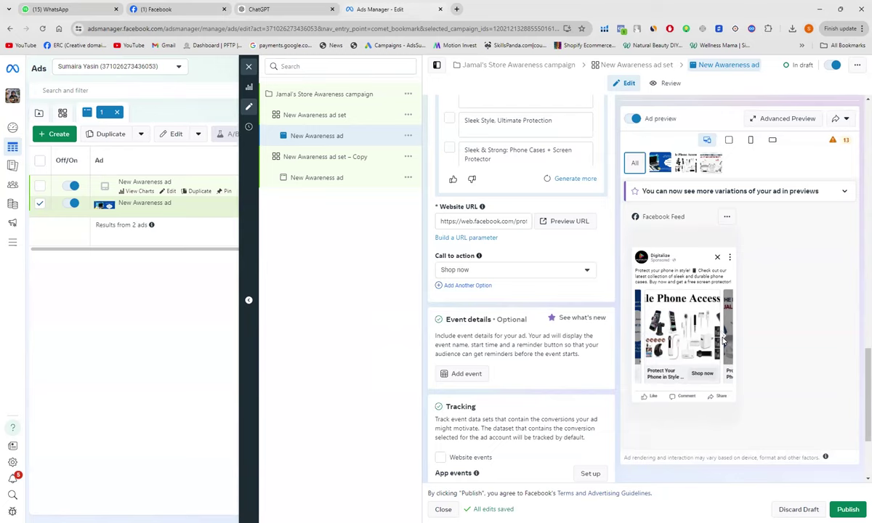
{"action": "left_click", "coordinate": [723, 342]}
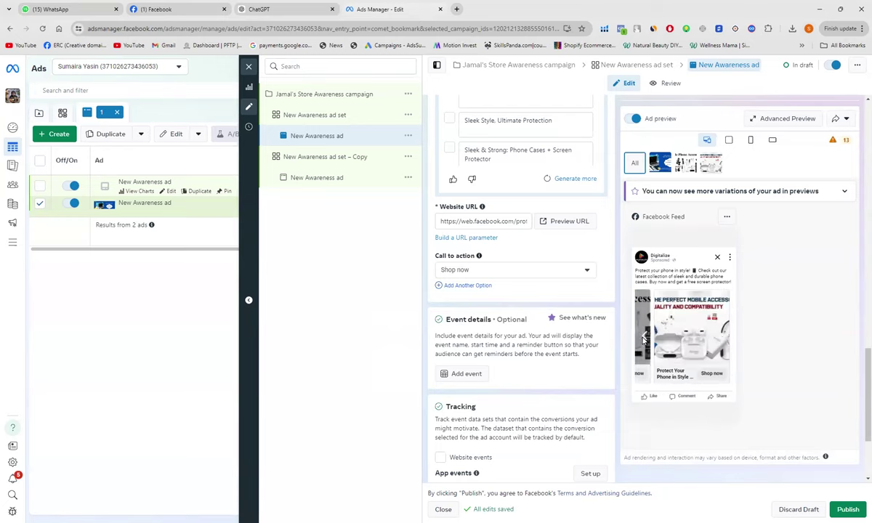
{"action": "left_click", "coordinate": [643, 339]}
{"action": "left_click", "coordinate": [643, 339]}
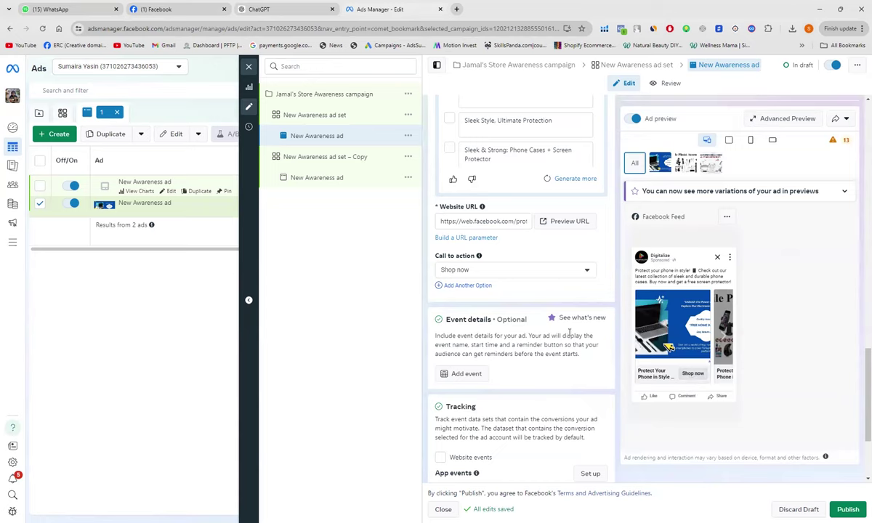
Review the ad's available call-to-action options and keep Shop now.
{"action": "left_click", "coordinate": [589, 271]}
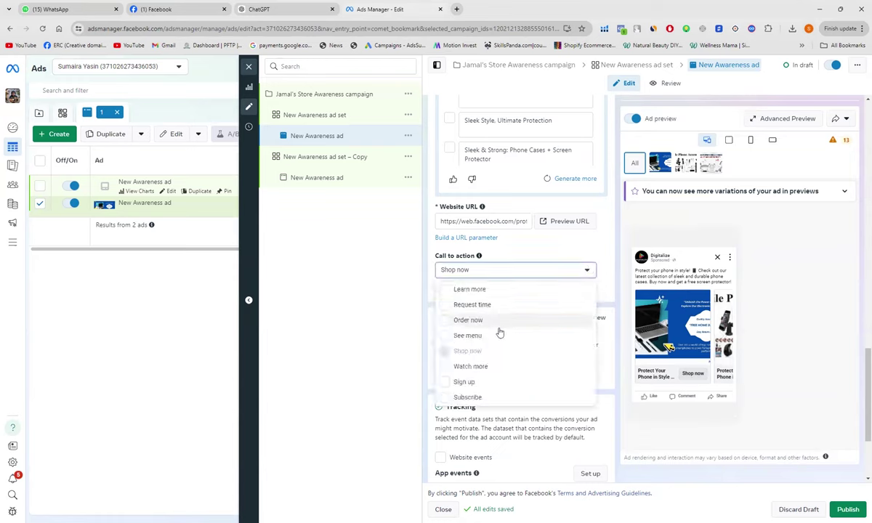
{"action": "scroll", "coordinate": [499, 331], "scroll_direction": "up", "scroll_amount": 3}
{"action": "scroll", "coordinate": [499, 331], "scroll_direction": "down", "scroll_amount": 3}
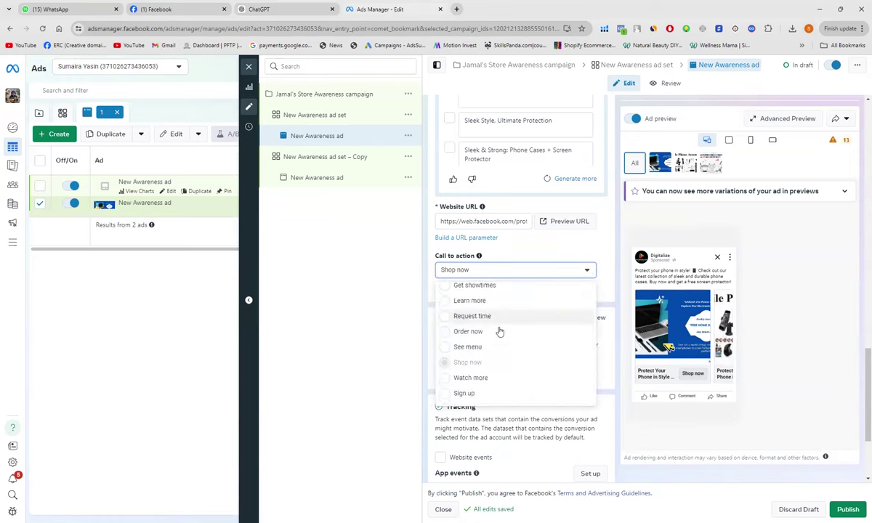
{"action": "scroll", "coordinate": [499, 332], "scroll_direction": "down", "scroll_amount": 1}
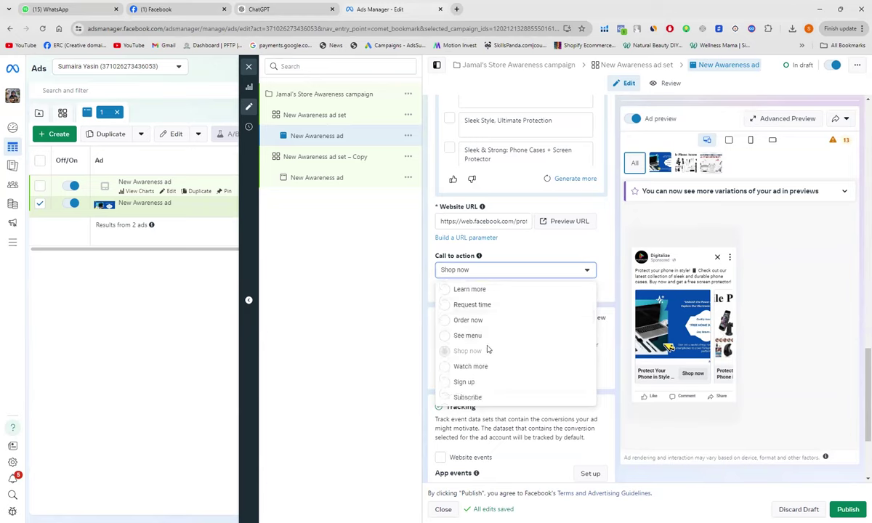
{"action": "left_click", "coordinate": [397, 356]}
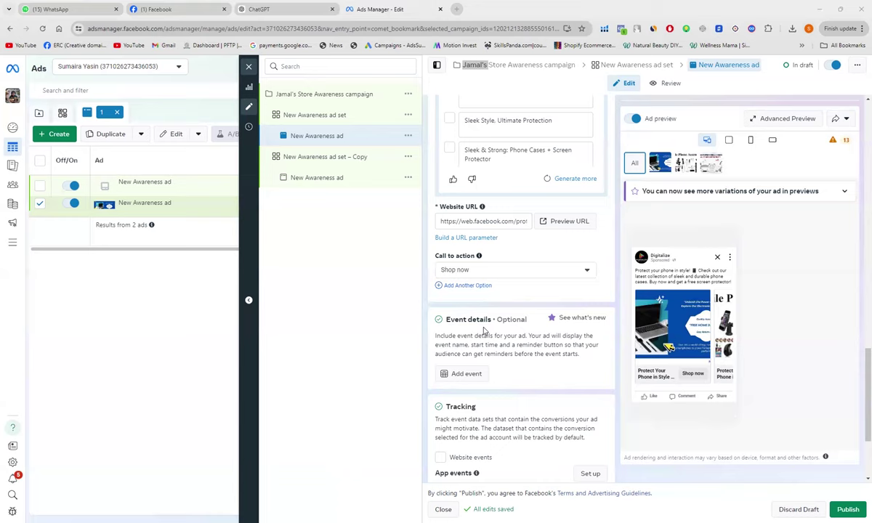
Examine the Add event form without creating an event, and review the ad's Tracking settings.
{"action": "left_click", "coordinate": [452, 378]}
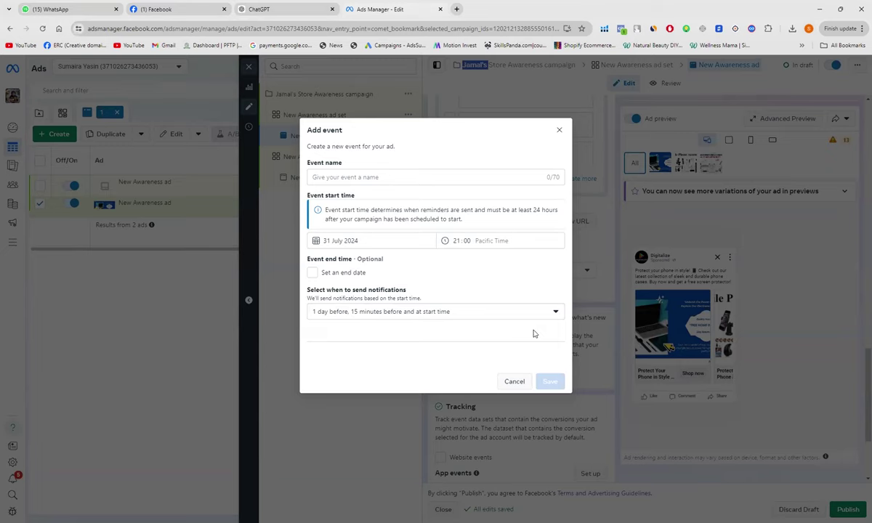
{"action": "left_click", "coordinate": [560, 130]}
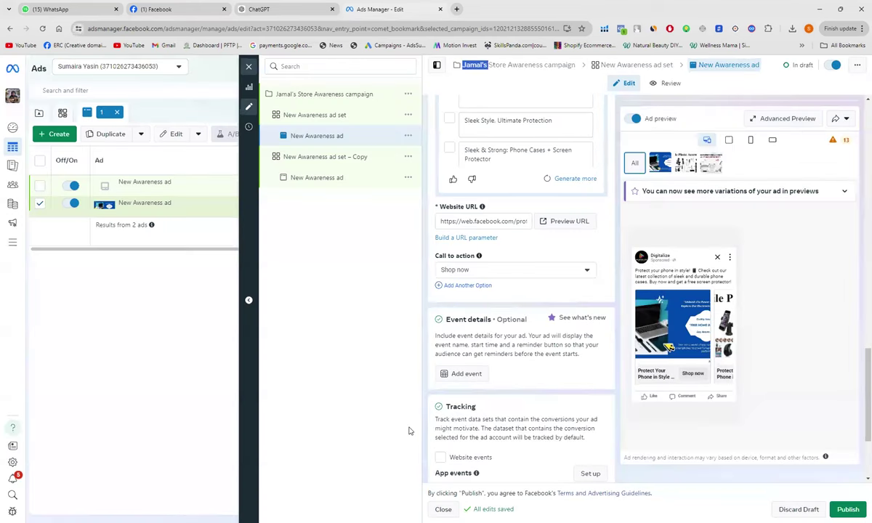
{"action": "scroll", "coordinate": [542, 438], "scroll_direction": "down", "scroll_amount": 4}
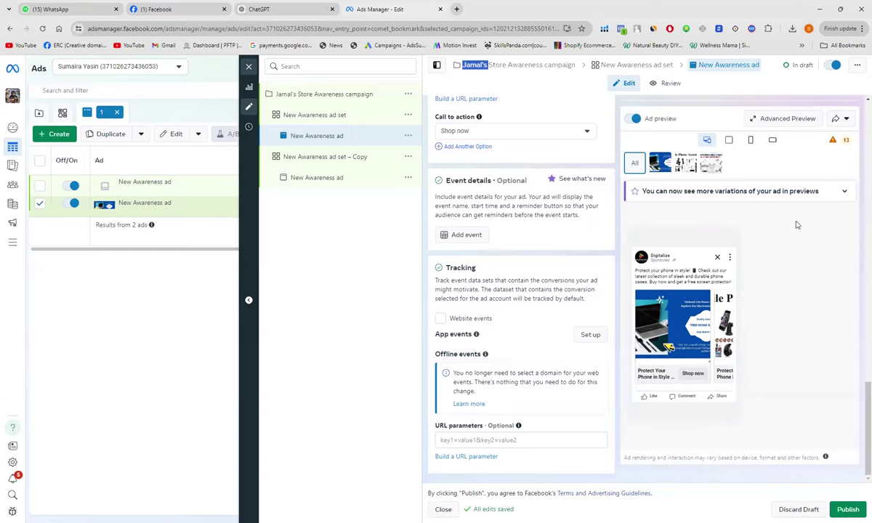
Examine how the ad appears across Facebook and Instagram placements in the Advanced preview and close it.
{"action": "scroll", "coordinate": [796, 224], "scroll_direction": "up", "scroll_amount": 1}
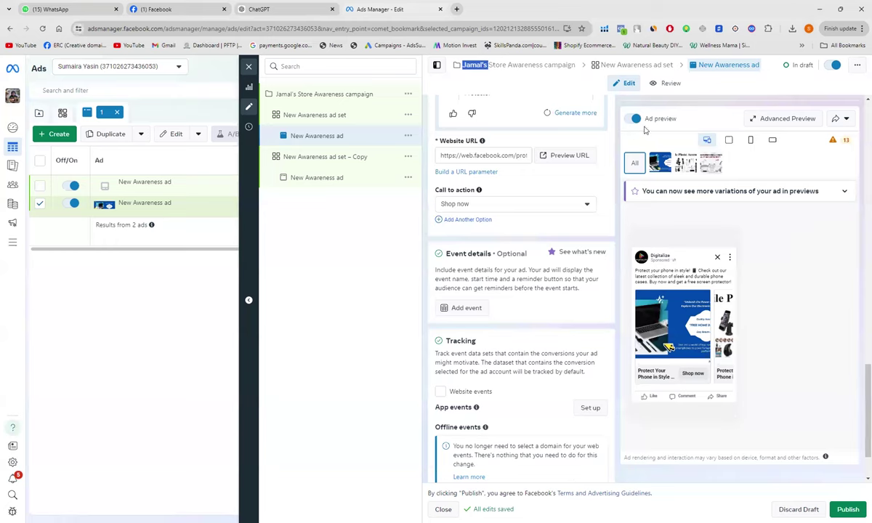
{"action": "left_click", "coordinate": [775, 119]}
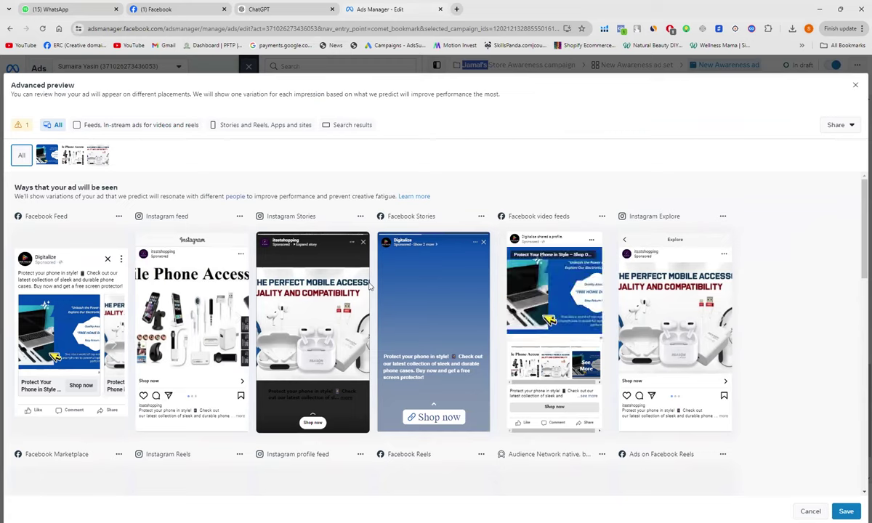
{"action": "left_click", "coordinate": [856, 86]}
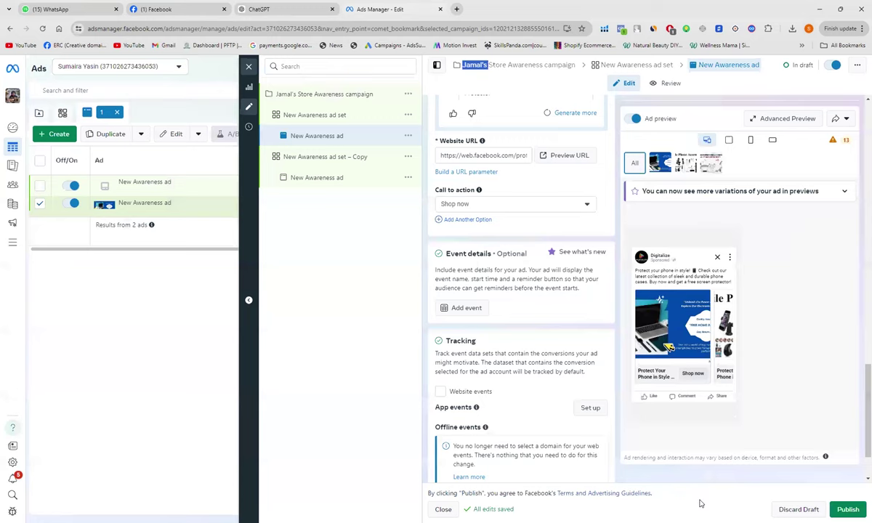